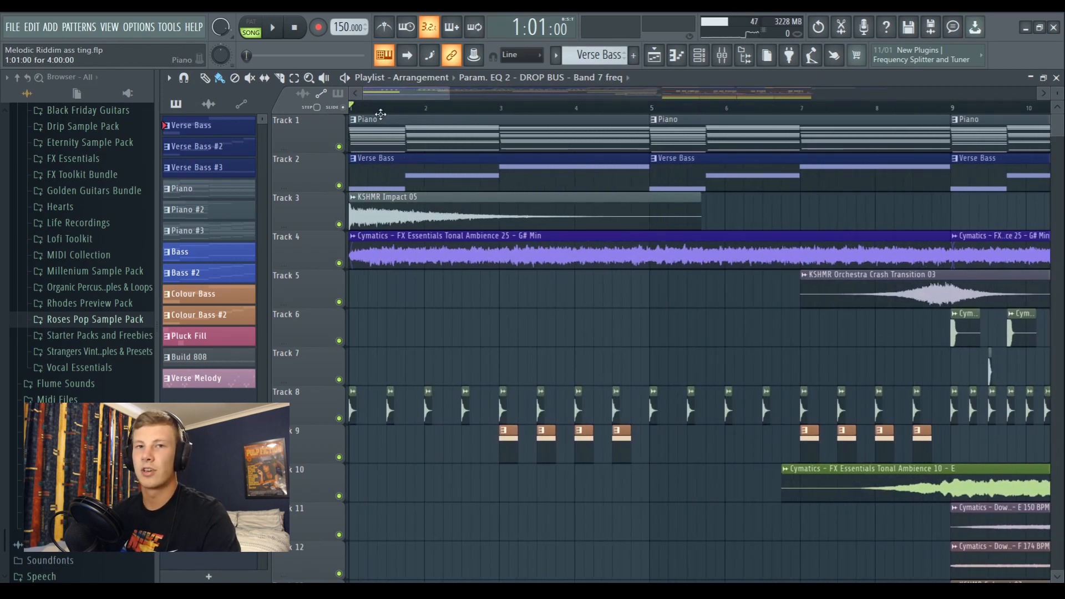
Open the Piano pattern from Track 1 in the piano roll and examine its chord notes from lowest to highest
{"action": "scroll", "coordinate": [390, 115], "scroll_direction": "down", "scroll_amount": 3}
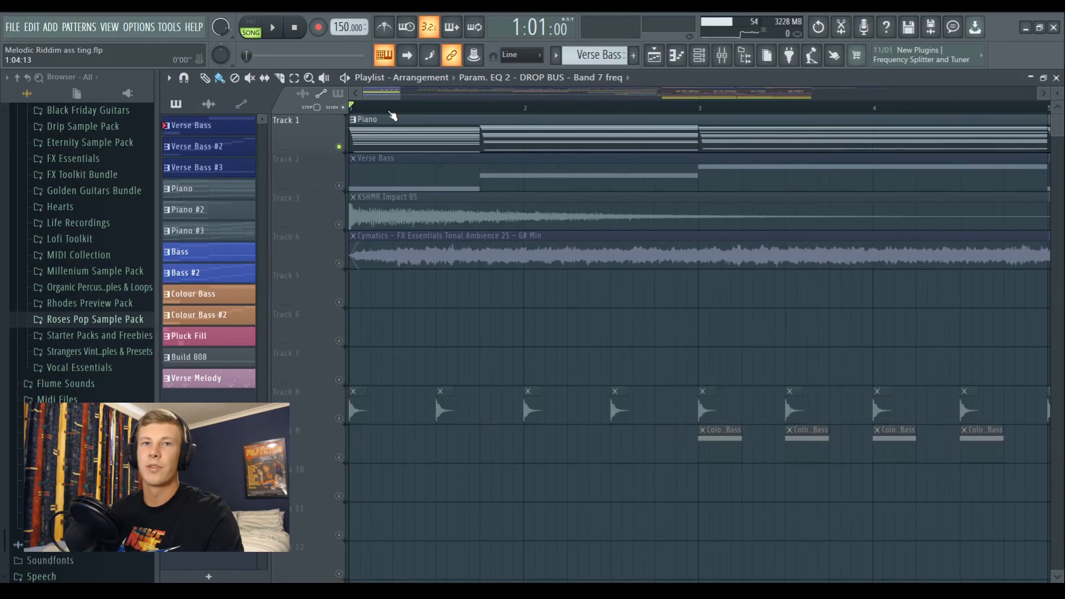
{"action": "double_click", "coordinate": [392, 129]}
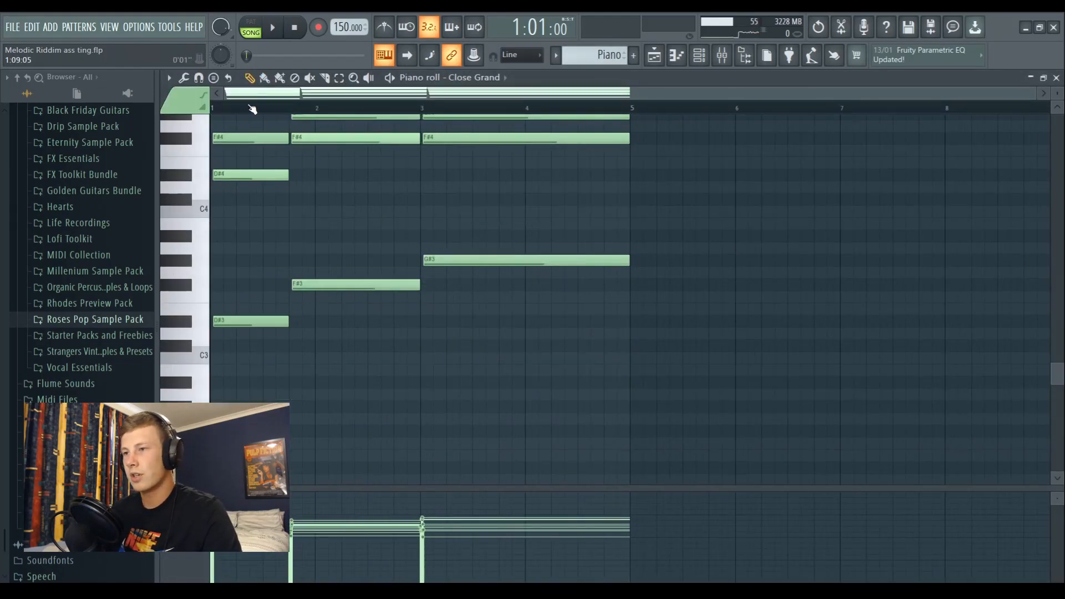
{"action": "scroll", "coordinate": [252, 108], "scroll_direction": "up", "scroll_amount": 3}
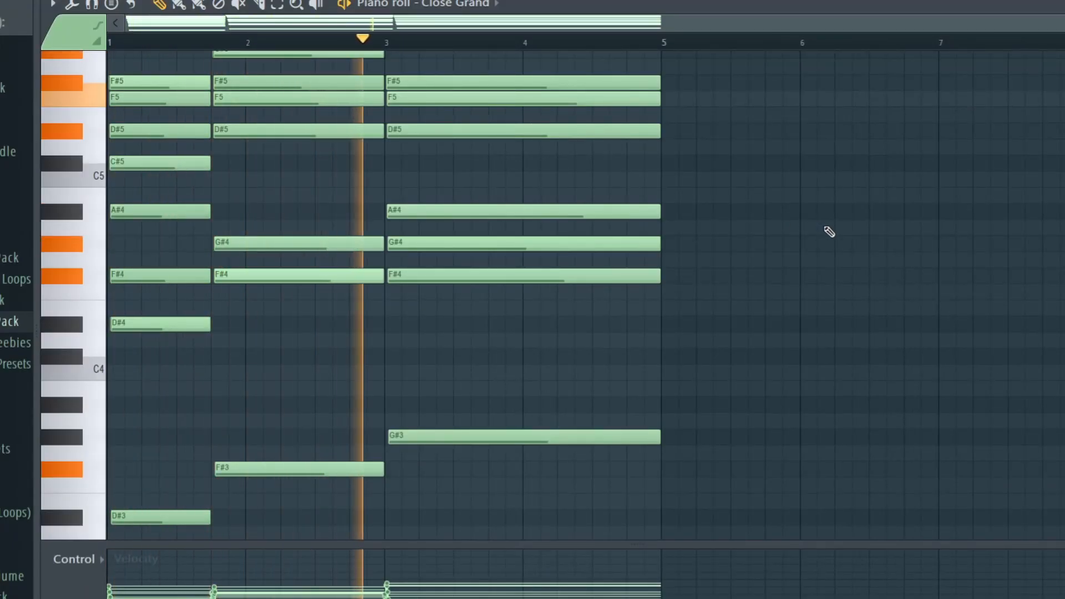
{"action": "scroll", "coordinate": [830, 232], "scroll_direction": "up", "scroll_amount": 6}
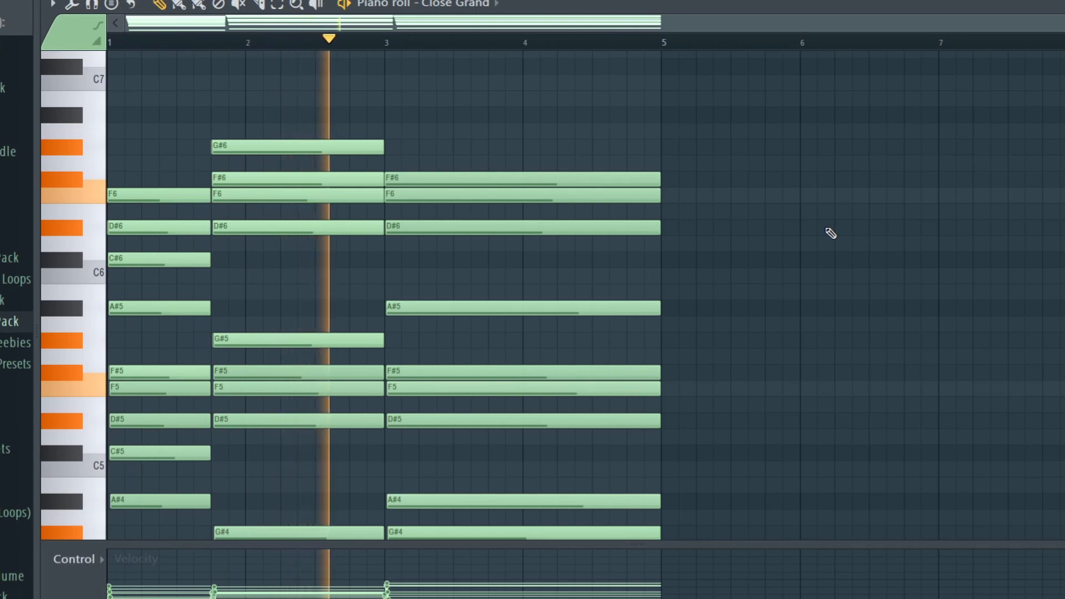
{"action": "scroll", "coordinate": [830, 233], "scroll_direction": "down", "scroll_amount": 2}
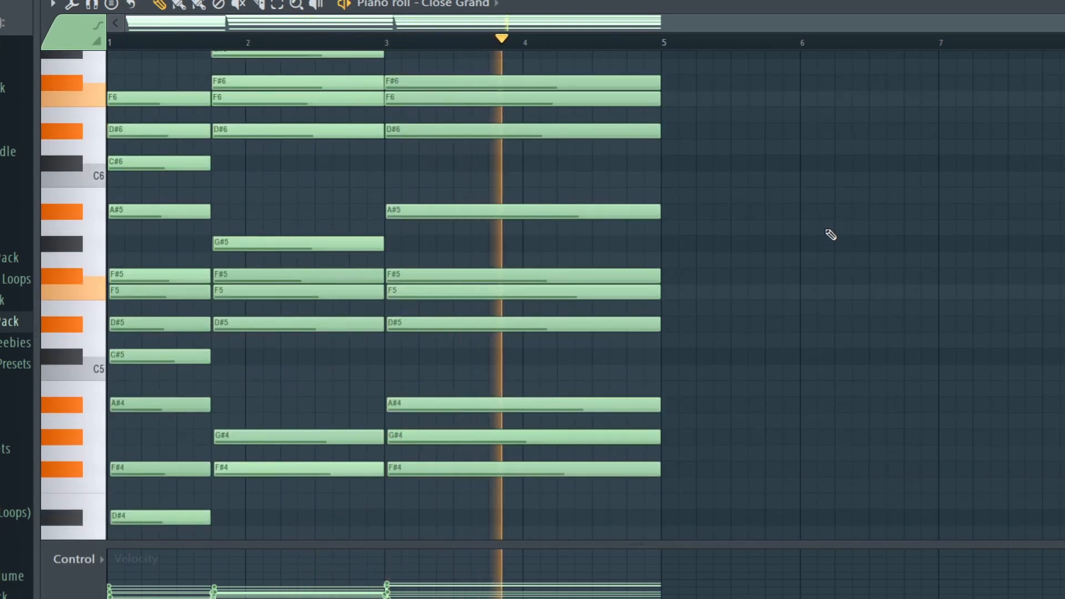
{"action": "scroll", "coordinate": [829, 233], "scroll_direction": "down", "scroll_amount": 1}
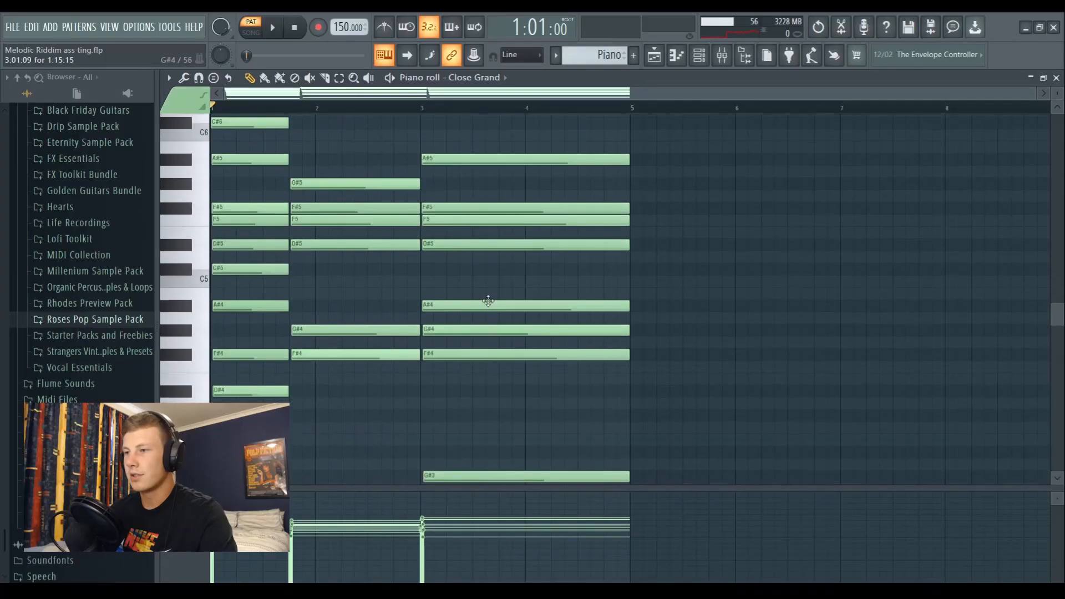
{"action": "scroll", "coordinate": [488, 301], "scroll_direction": "up", "scroll_amount": 5}
{"action": "scroll", "coordinate": [506, 240], "scroll_direction": "down", "scroll_amount": 2}
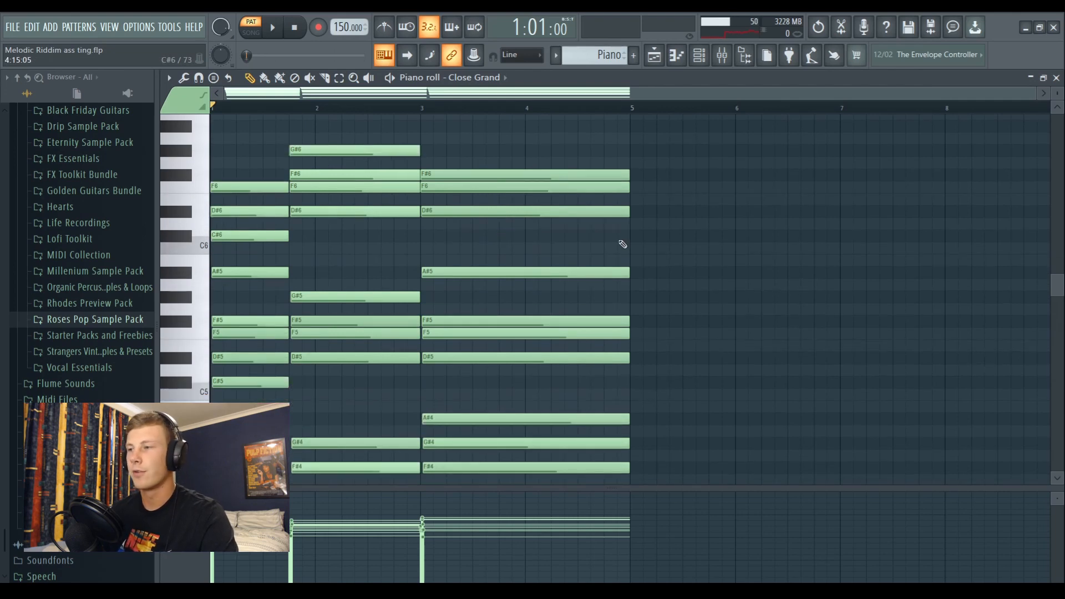
Review the Piano mixer track's OTT, Fruity delay bank and Fruity parametric EQ 2 settings
{"action": "key", "text": "F9"}
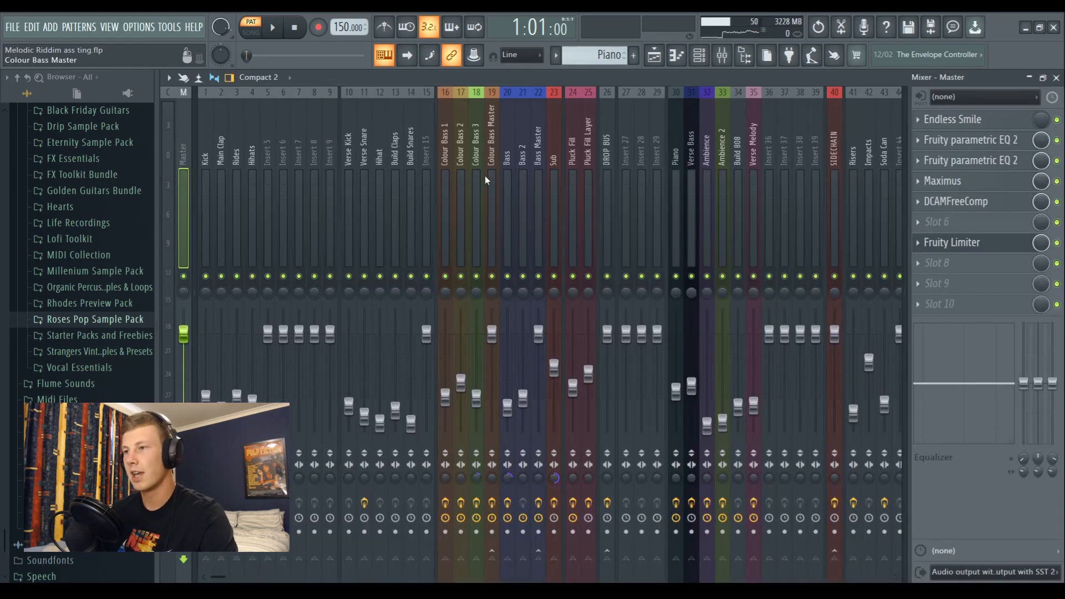
{"action": "left_click", "coordinate": [673, 145]}
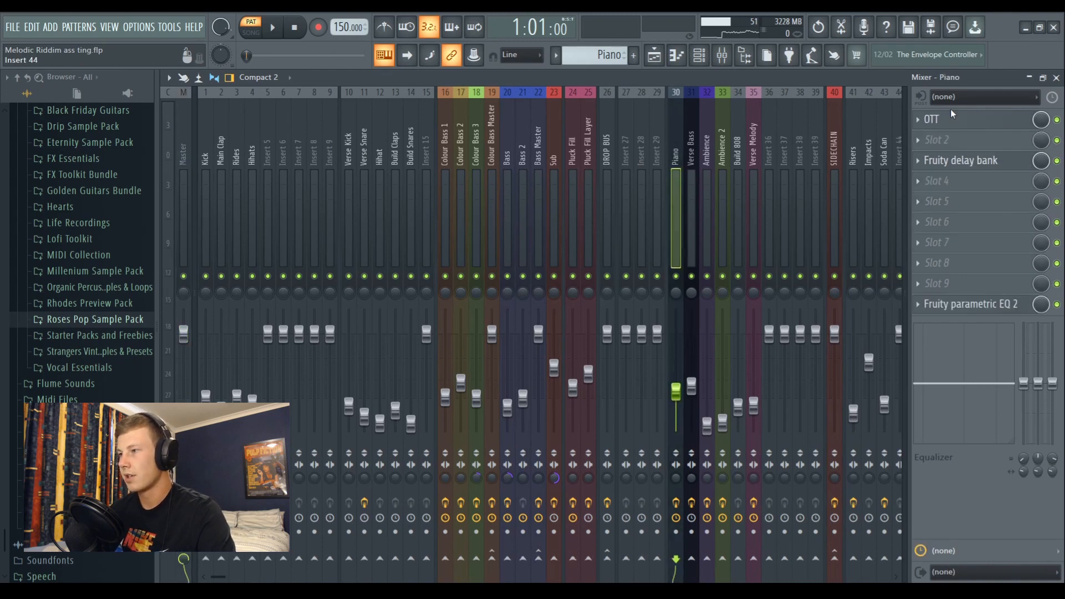
{"action": "left_click", "coordinate": [956, 122]}
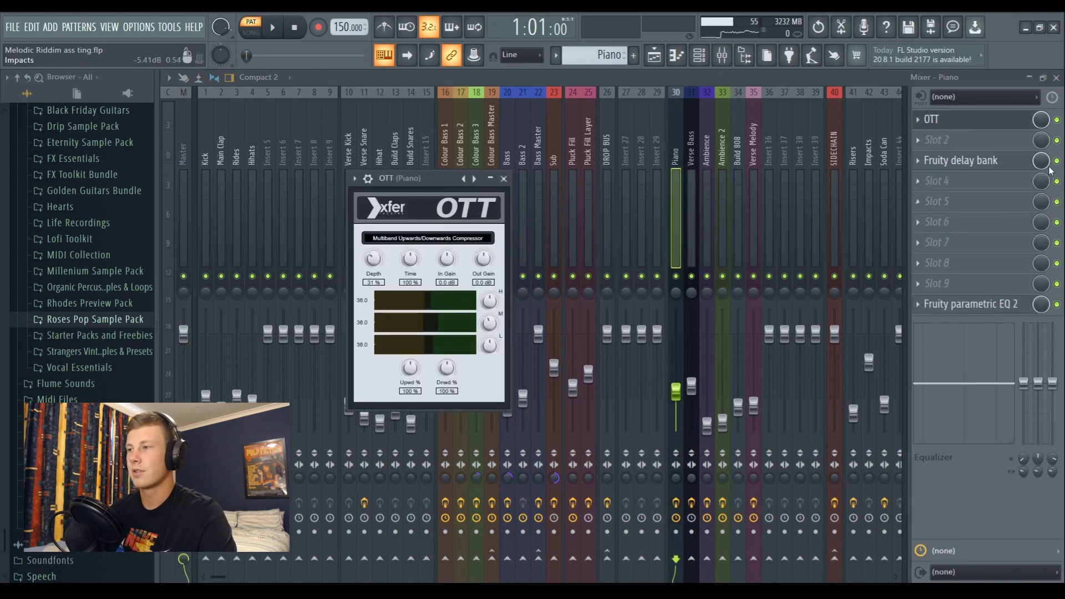
{"action": "left_click", "coordinate": [1005, 160]}
{"action": "left_click_drag", "start_coordinate": [413, 252], "coordinate": [443, 212]}
{"action": "left_click", "coordinate": [692, 218]}
{"action": "left_click", "coordinate": [971, 304]}
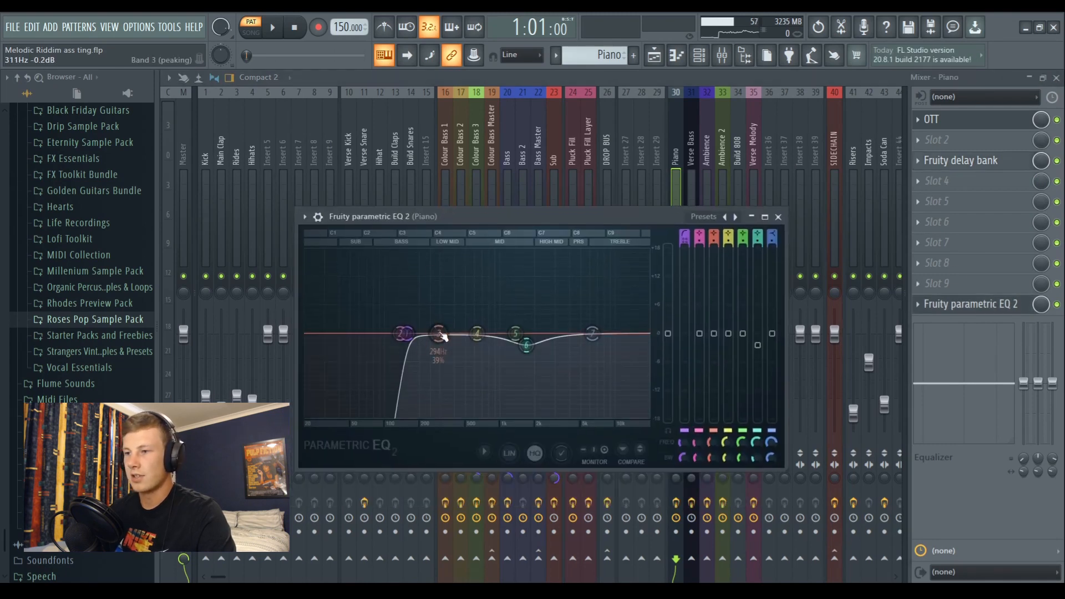
{"action": "left_click", "coordinate": [778, 217]}
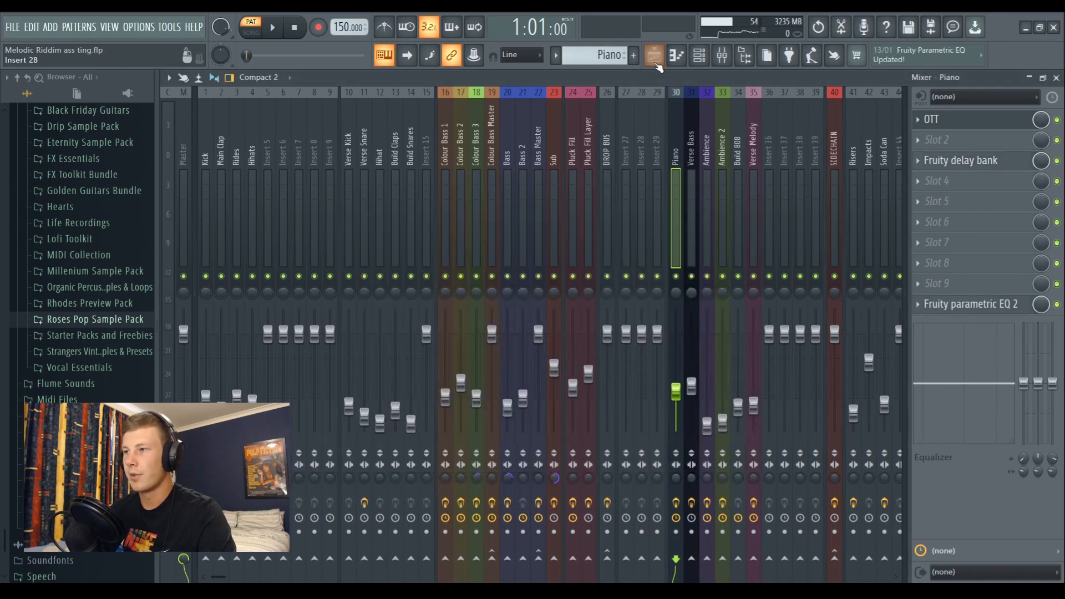
Play the Verse Bass pattern while reviewing the oscillator, filter and effects settings of its Serum instrument
{"action": "left_click", "coordinate": [654, 55]}
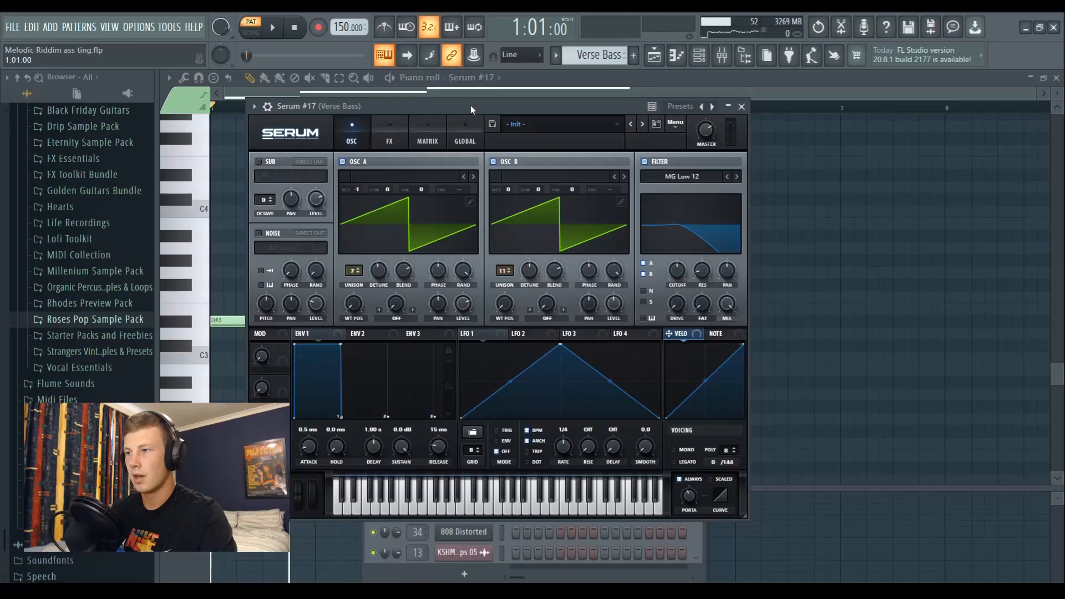
{"action": "left_click_drag", "start_coordinate": [470, 106], "coordinate": [451, 107]}
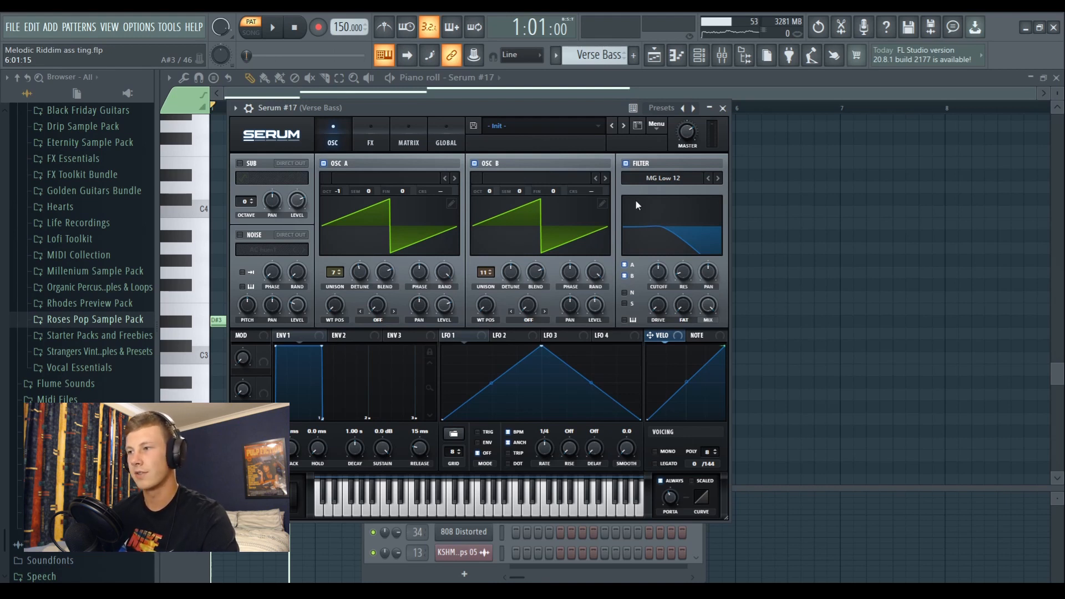
{"action": "key", "text": "space"}
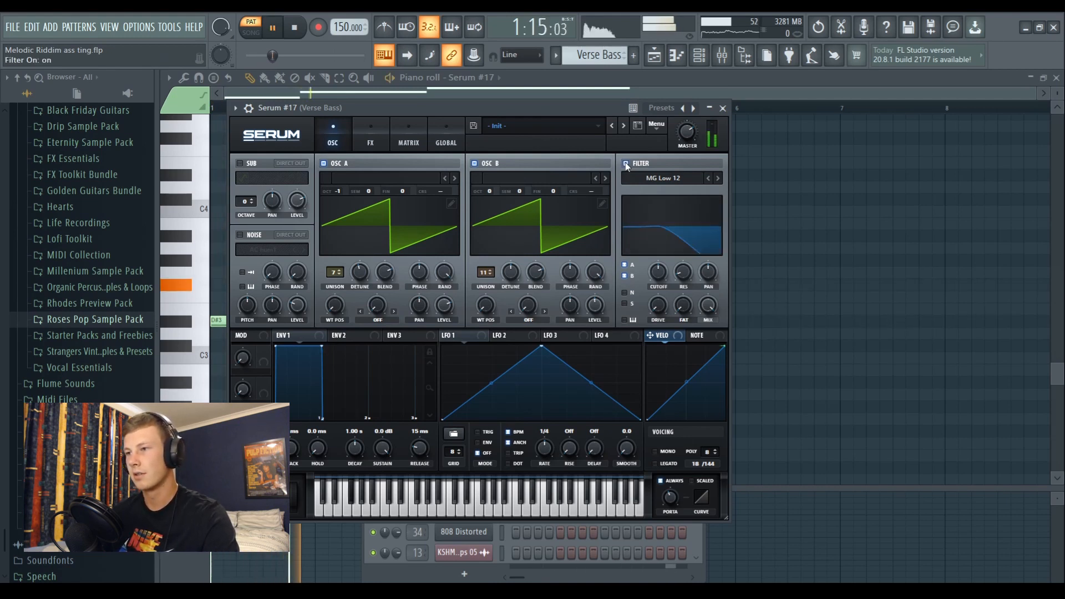
{"action": "left_click", "coordinate": [369, 142]}
{"action": "key", "text": "space"}
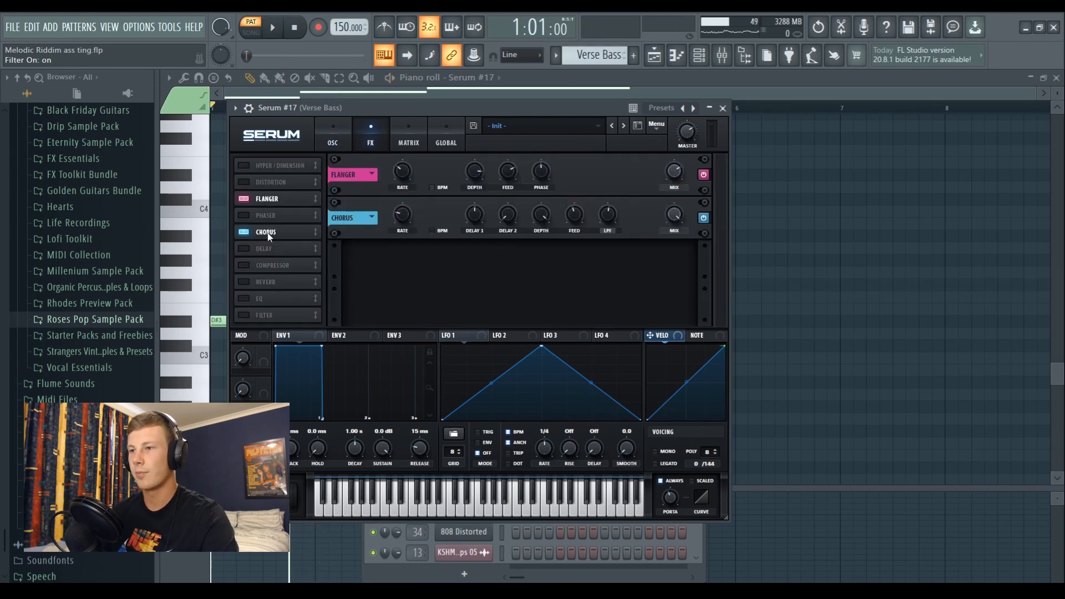
{"action": "left_click", "coordinate": [333, 139]}
{"action": "key", "text": "space"}
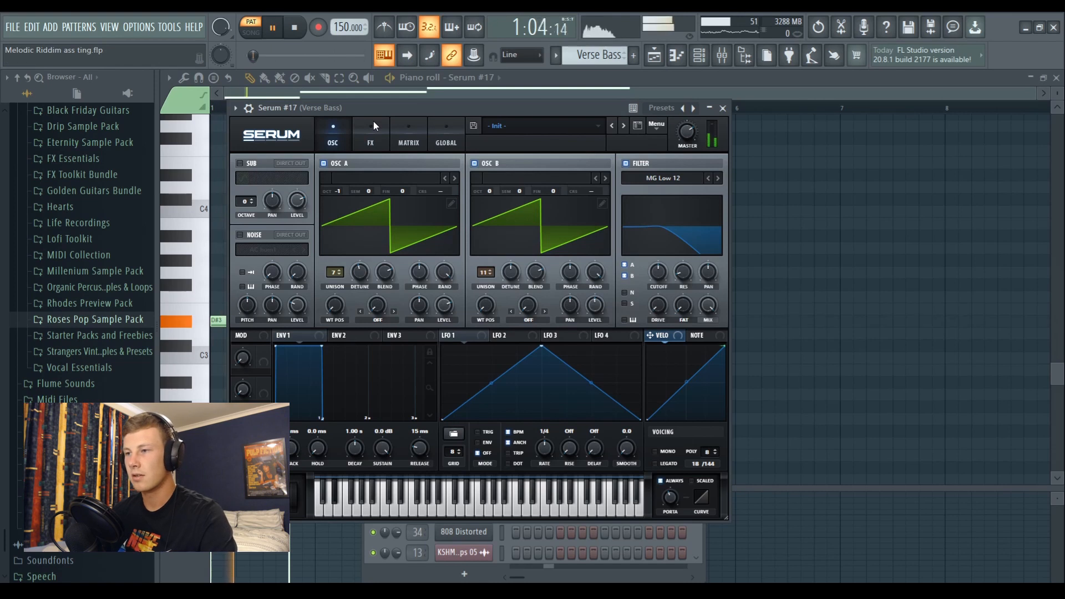
Switch Serum's Flanger and Chorus effects off and back on to compare the Verse Bass sound during playback
{"action": "left_click", "coordinate": [359, 131]}
{"action": "left_click", "coordinate": [244, 200]}
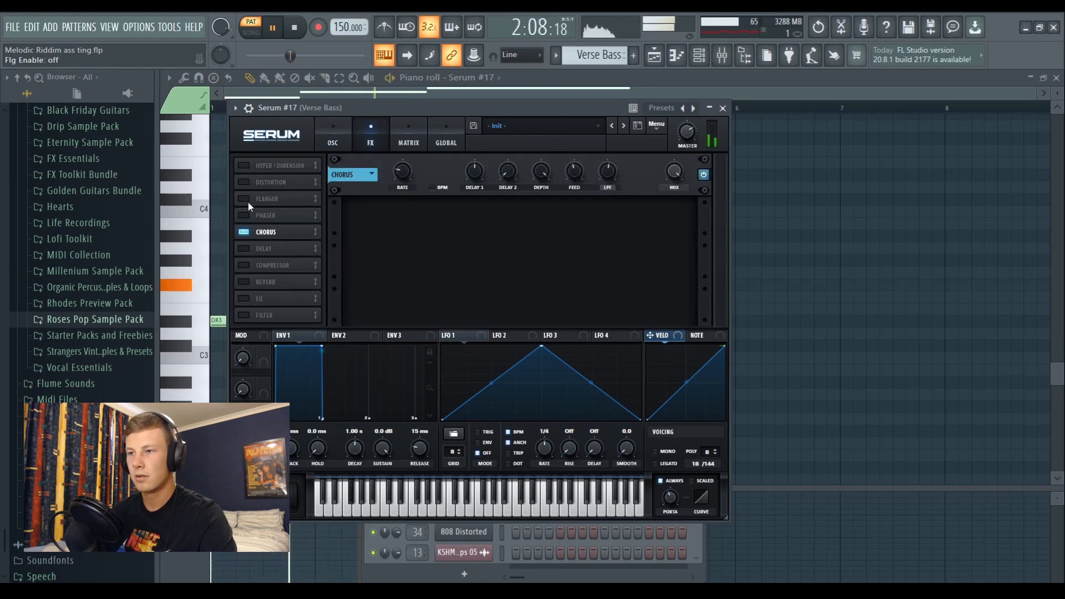
{"action": "left_click", "coordinate": [243, 233]}
{"action": "left_click", "coordinate": [243, 232]}
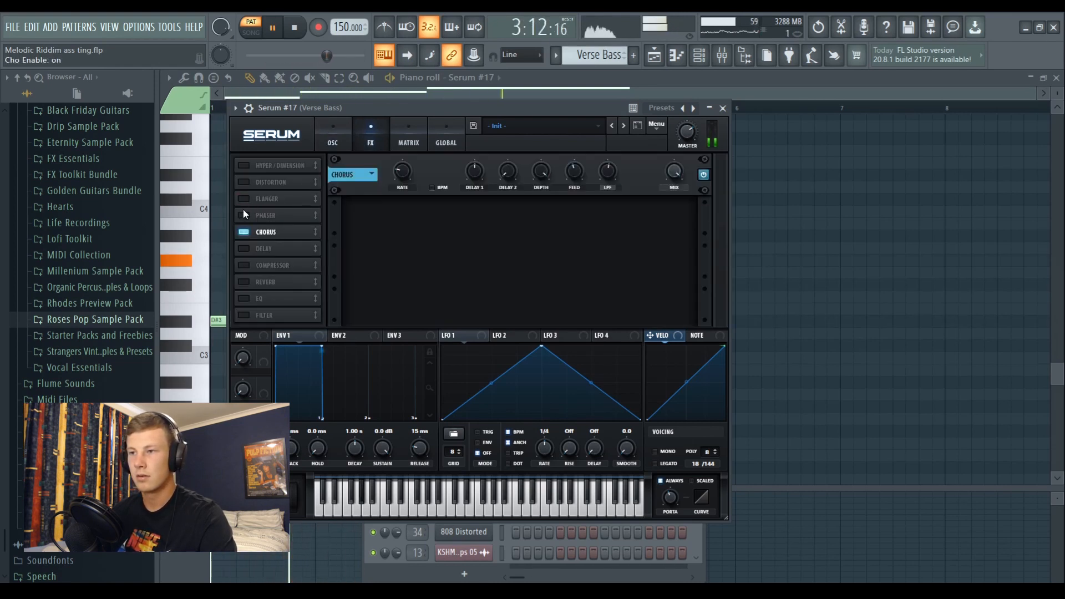
{"action": "left_click", "coordinate": [242, 200]}
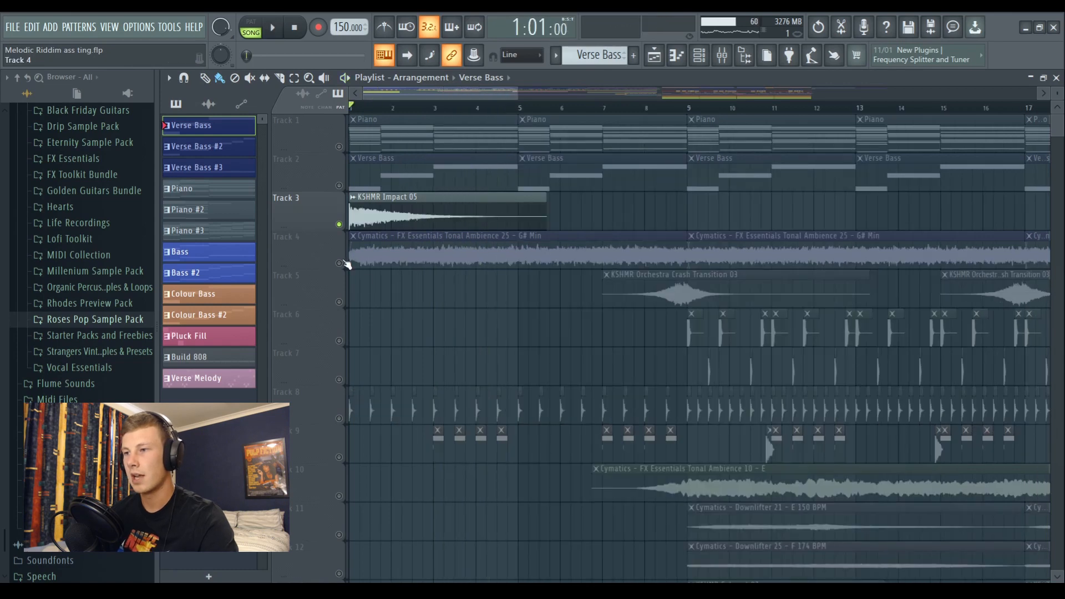
Solo the tonal ambience on Track 4 in the playlist
{"action": "right_click", "coordinate": [340, 262]}
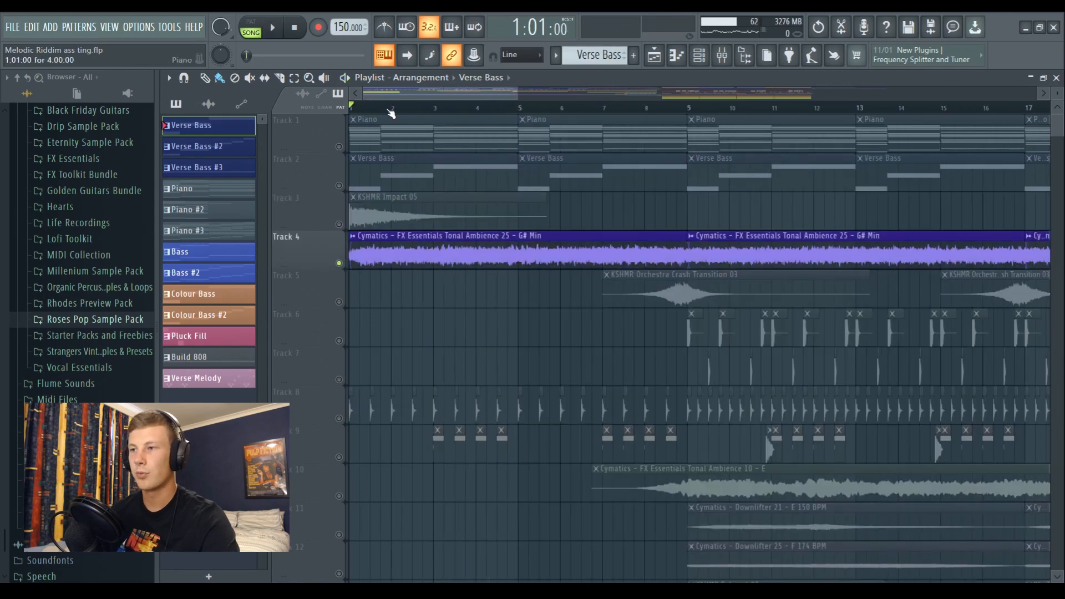
{"action": "scroll", "coordinate": [385, 110], "scroll_direction": "down", "scroll_amount": 2}
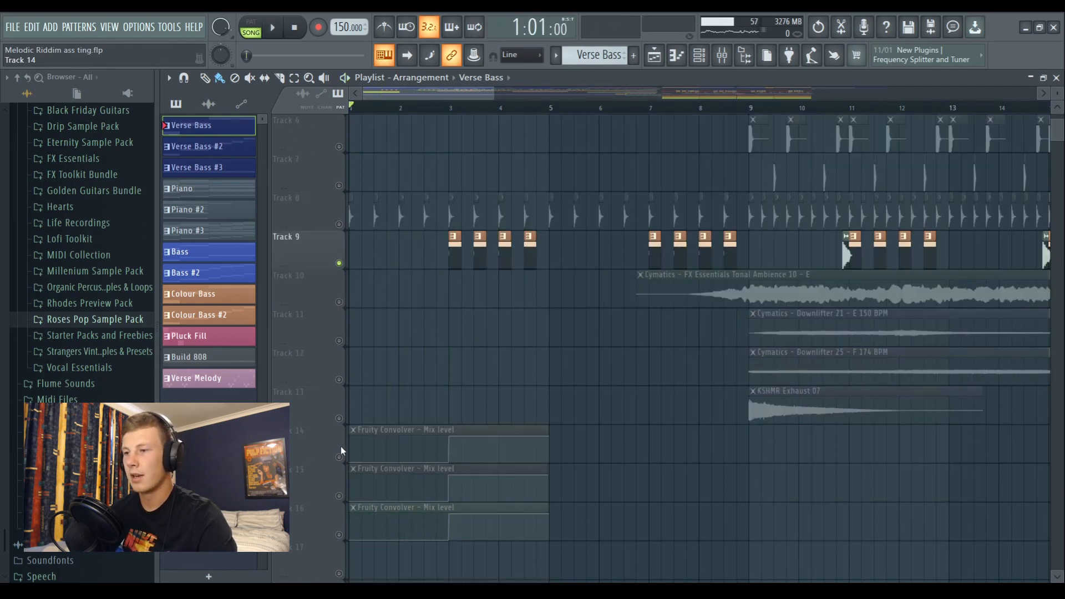
Isolate the Colour Bass on Track 9 with the Fruity Convolver automation on Tracks 14 to 16 and play it from bar 3
{"action": "left_click", "coordinate": [345, 498]}
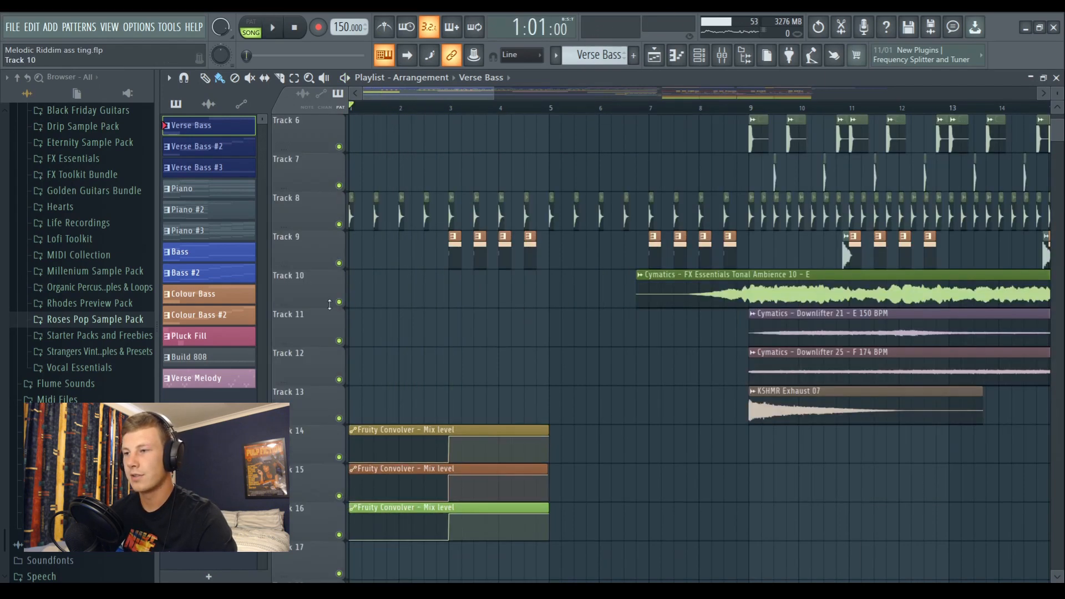
{"action": "right_click", "coordinate": [338, 263]}
{"action": "scroll", "coordinate": [441, 110], "scroll_direction": "down", "scroll_amount": 5}
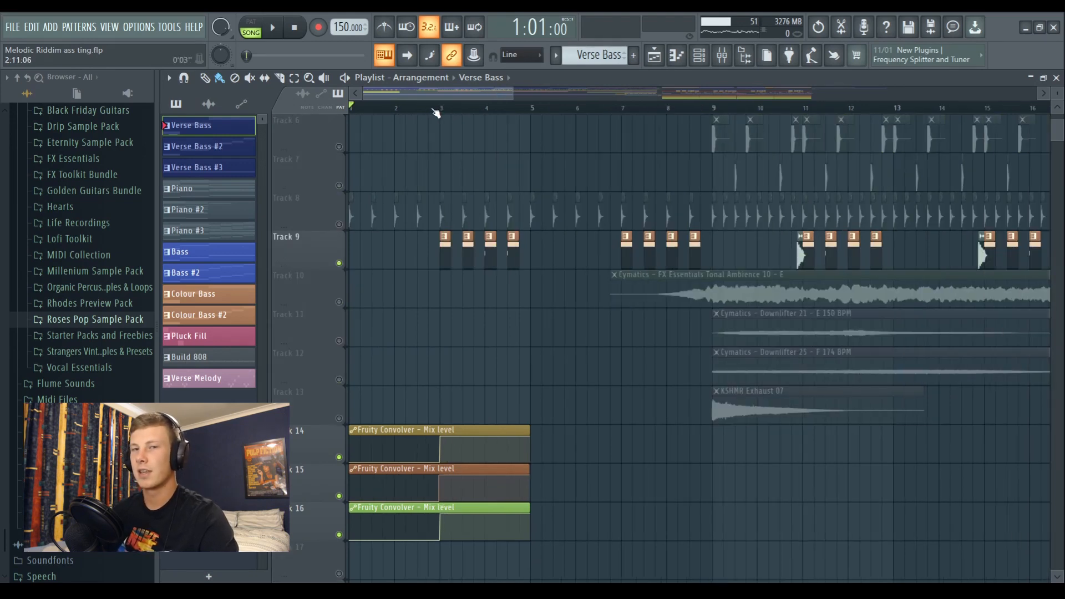
{"action": "scroll", "coordinate": [405, 109], "scroll_direction": "up", "scroll_amount": 5}
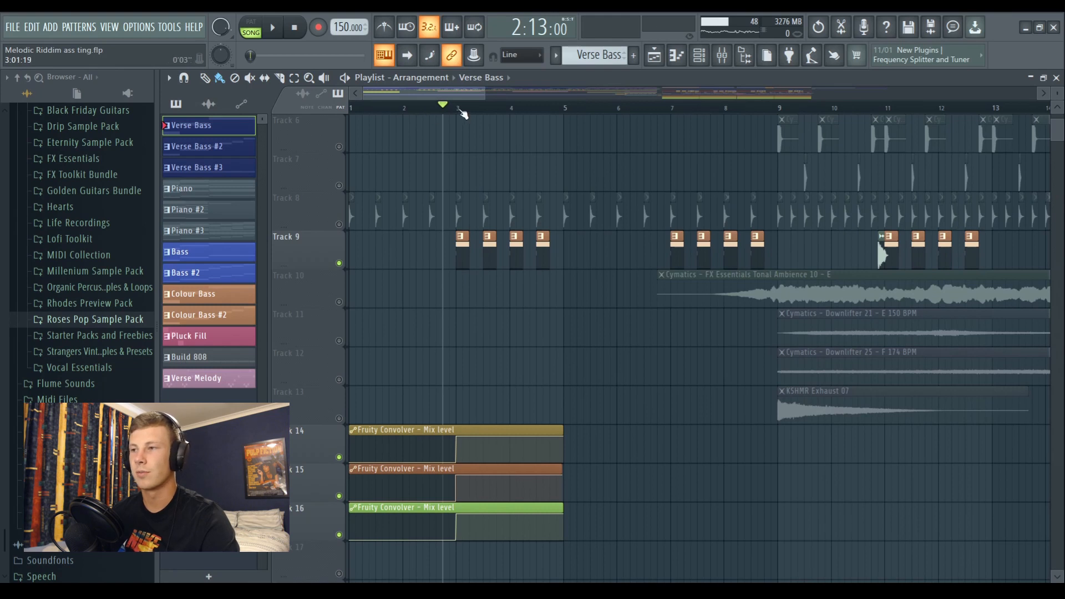
{"action": "scroll", "coordinate": [463, 114], "scroll_direction": "down", "scroll_amount": 2}
{"action": "key", "text": "space"}
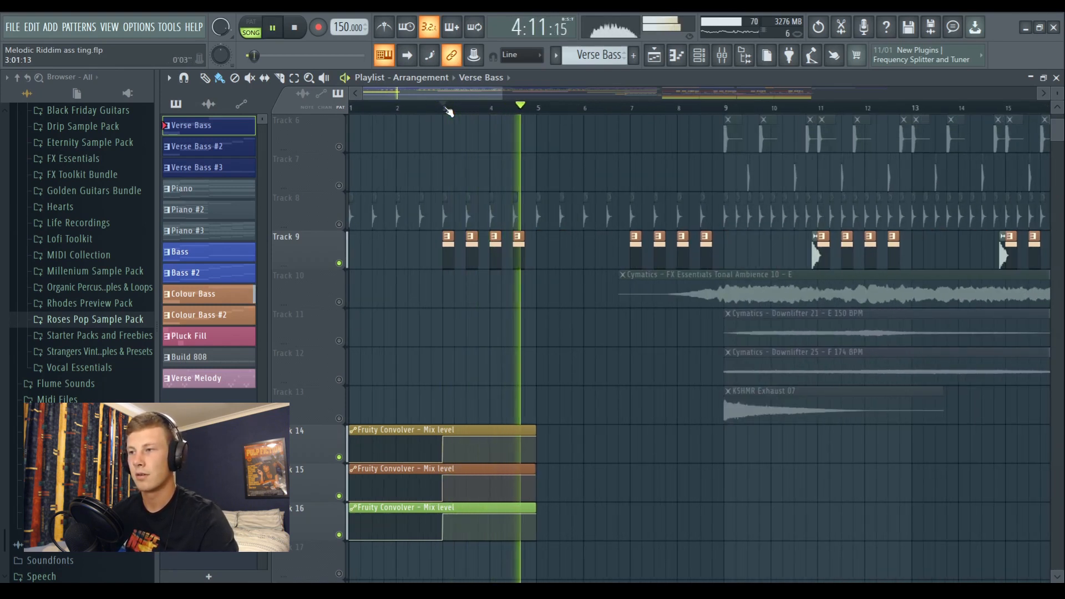
{"action": "key", "text": "space"}
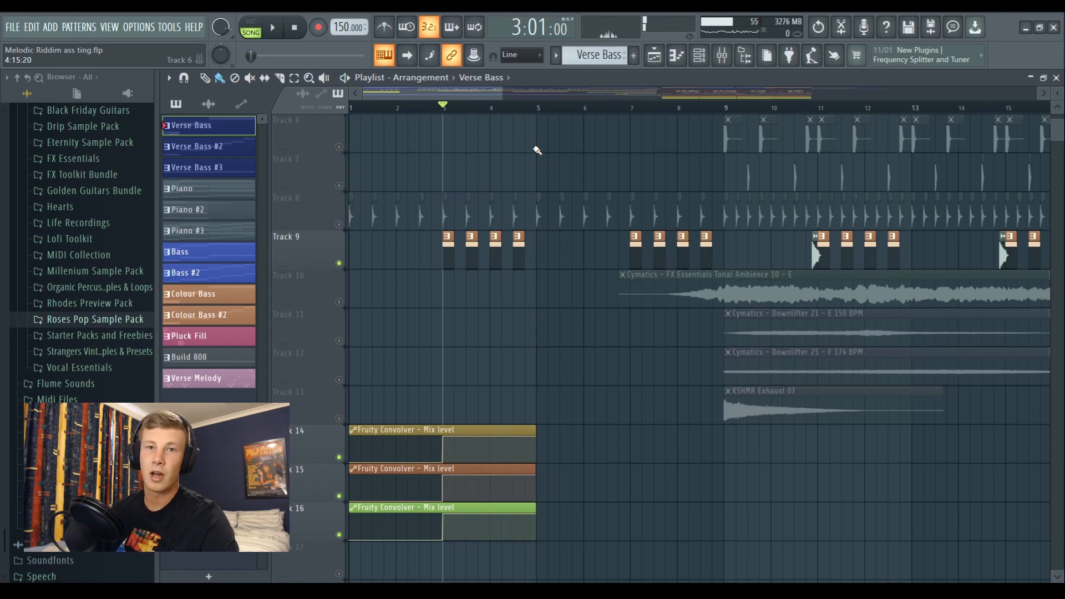
Unmute Tracks 1 to 4 and Track 8 alongside the Colour Bass track and play them together
{"action": "scroll", "coordinate": [295, 142], "scroll_direction": "up", "scroll_amount": 5}
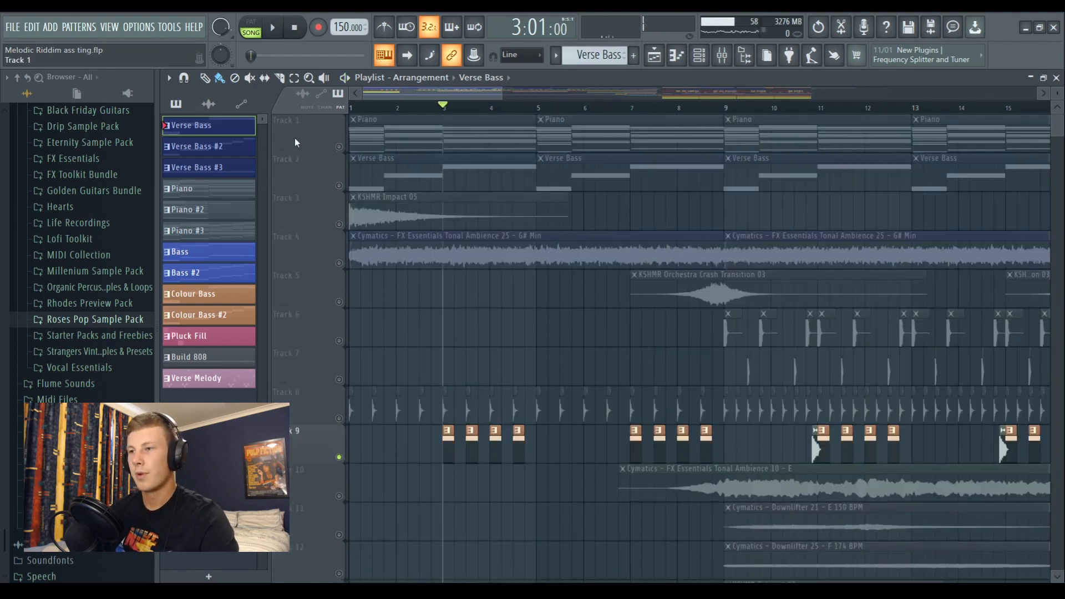
{"action": "left_click", "coordinate": [339, 147]}
{"action": "left_click", "coordinate": [339, 186]}
{"action": "left_click", "coordinate": [339, 224]}
{"action": "left_click", "coordinate": [339, 263]}
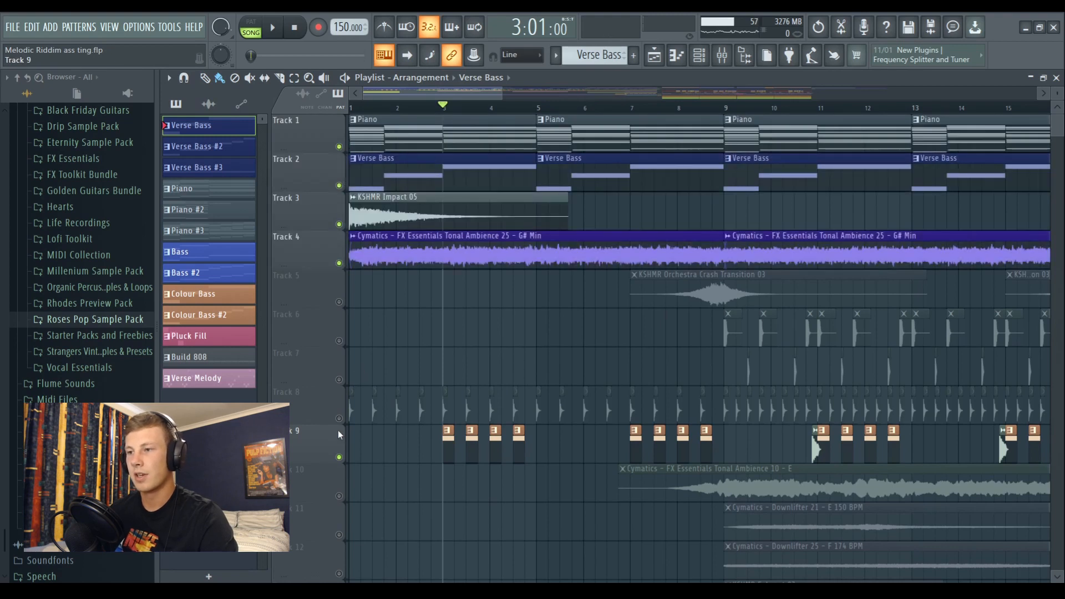
{"action": "left_click", "coordinate": [339, 418]}
{"action": "key", "text": "space"}
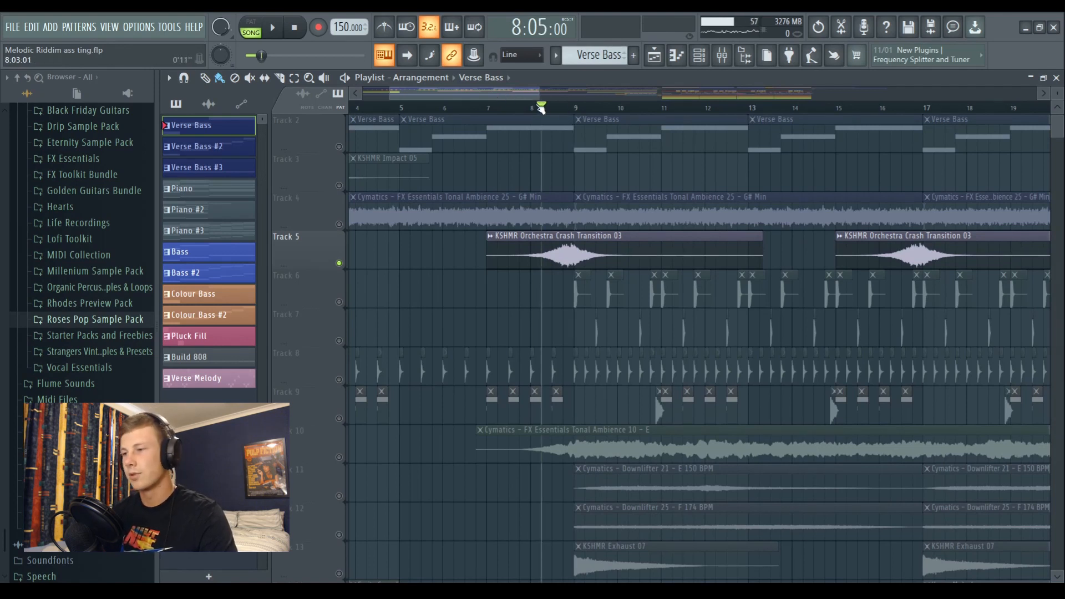
Audition the soloed orchestra crash transition on Track 5, and isolate drum Tracks 6 to 8 for playback from bar 9
{"action": "key", "text": "space"}
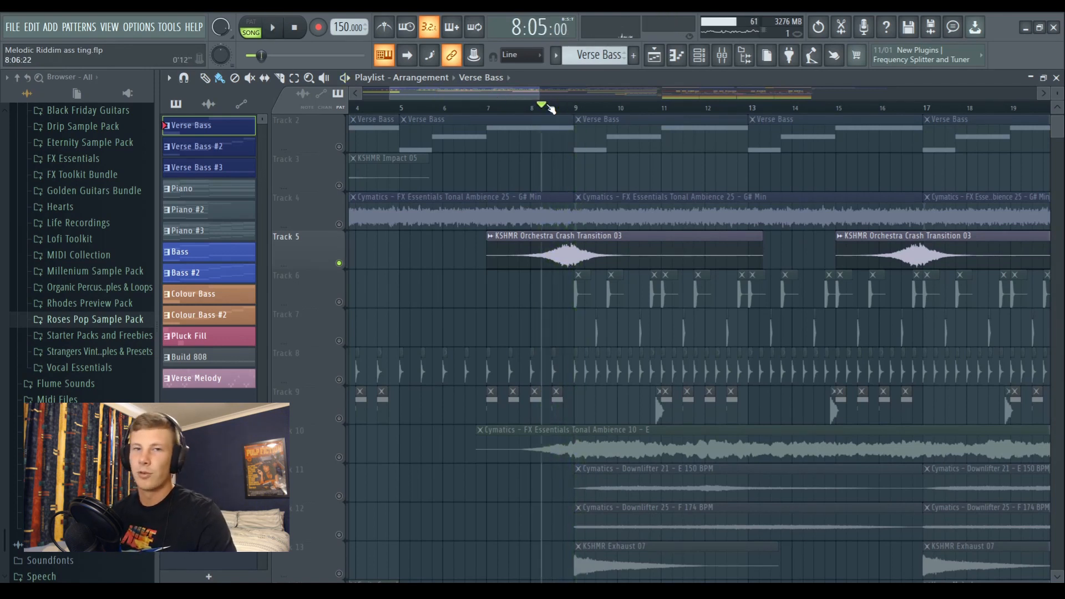
{"action": "scroll", "coordinate": [612, 161], "scroll_direction": "down", "scroll_amount": 1}
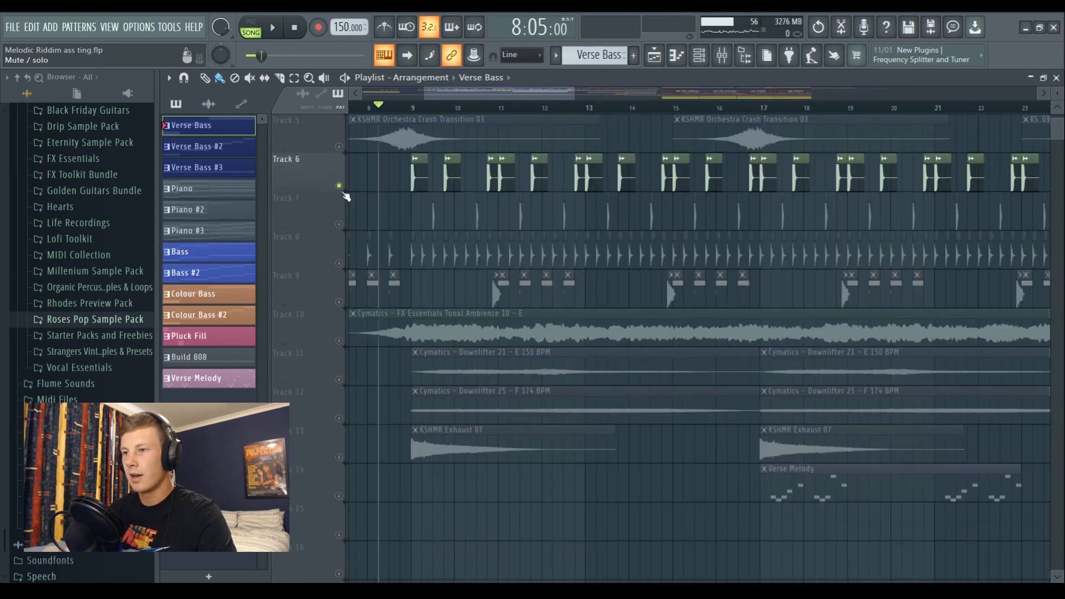
{"action": "left_click", "coordinate": [340, 261]}
{"action": "left_click", "coordinate": [411, 110]}
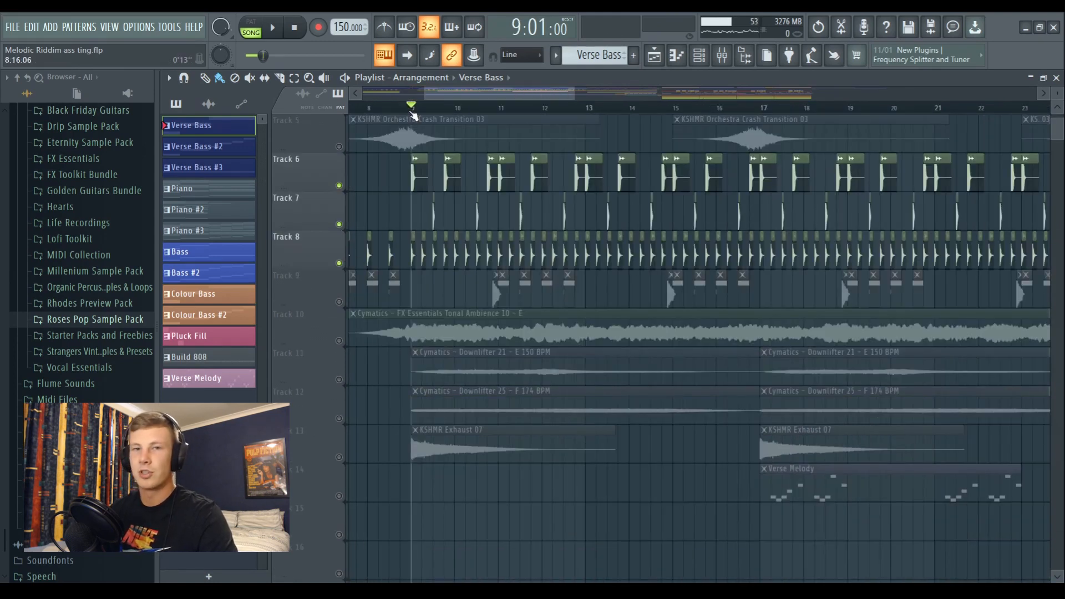
{"action": "scroll", "coordinate": [413, 114], "scroll_direction": "up", "scroll_amount": 4}
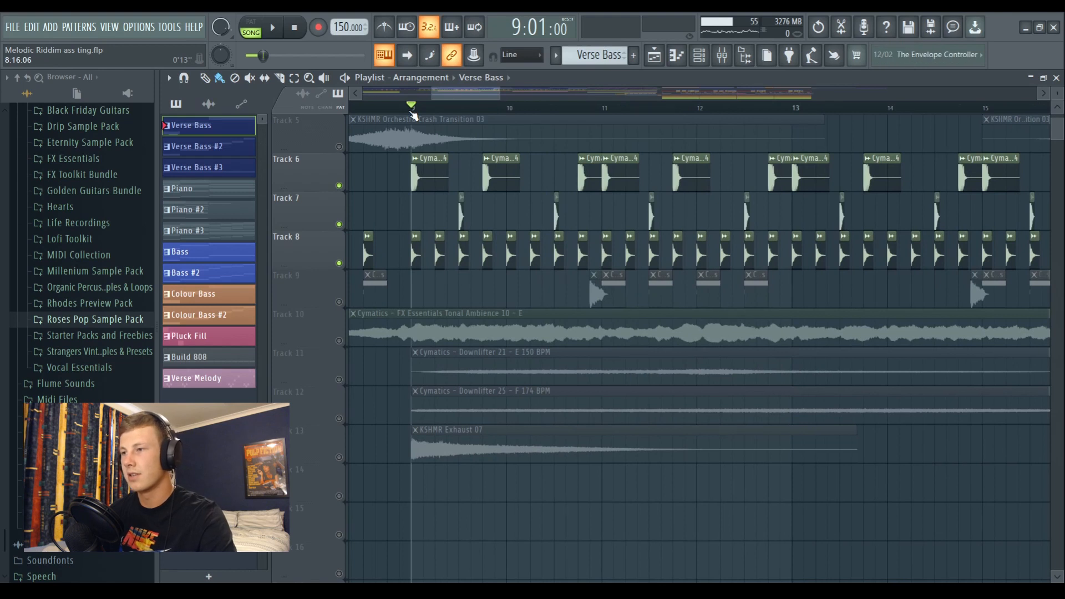
{"action": "key", "text": "space"}
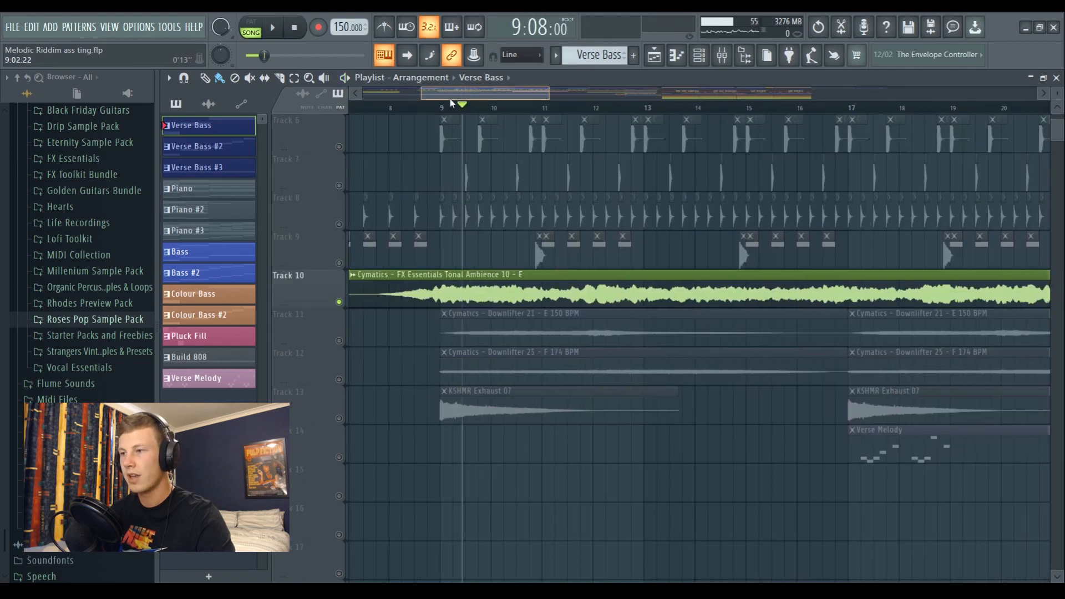
Play the soloed tonal ambience on Track 10 from the middle of bar 8
{"action": "left_click_drag", "start_coordinate": [451, 98], "coordinate": [455, 100]}
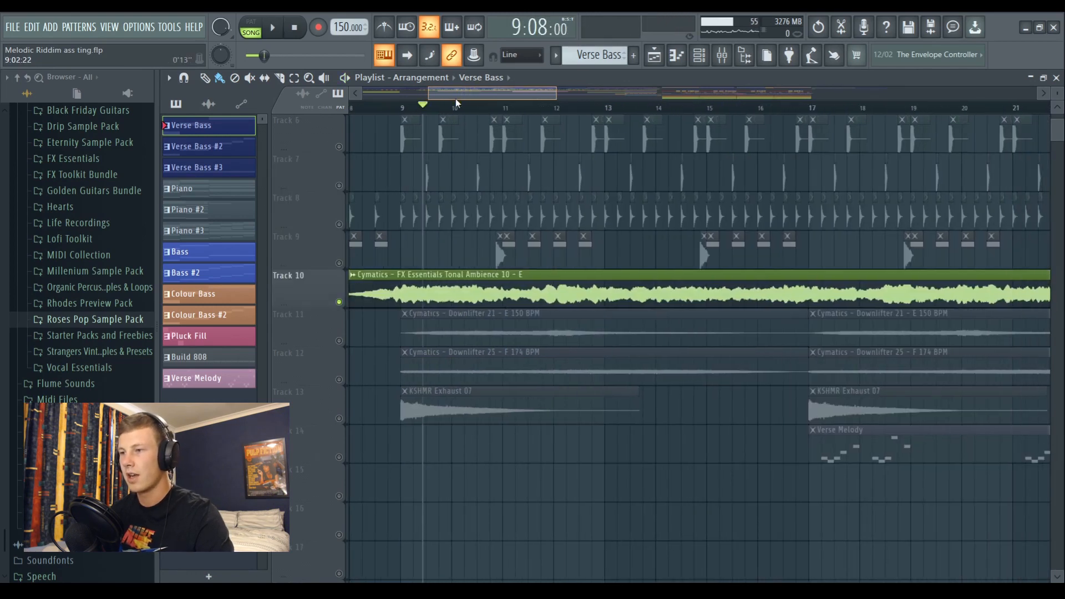
{"action": "scroll", "coordinate": [383, 107], "scroll_direction": "down", "scroll_amount": 2}
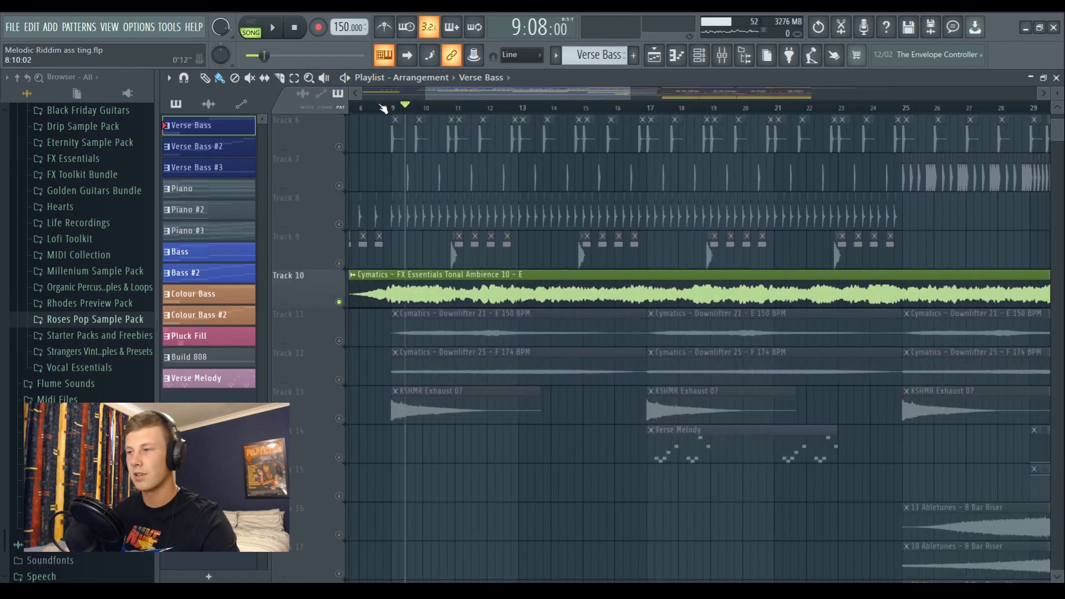
{"action": "scroll", "coordinate": [382, 108], "scroll_direction": "up", "scroll_amount": 2}
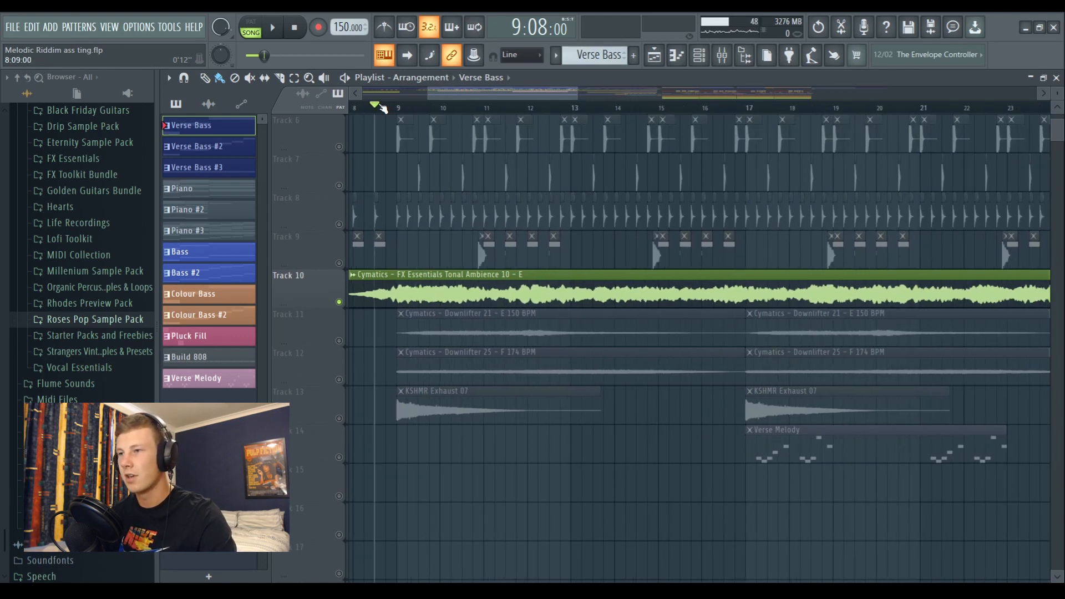
{"action": "left_click", "coordinate": [370, 108]}
{"action": "key", "text": "space"}
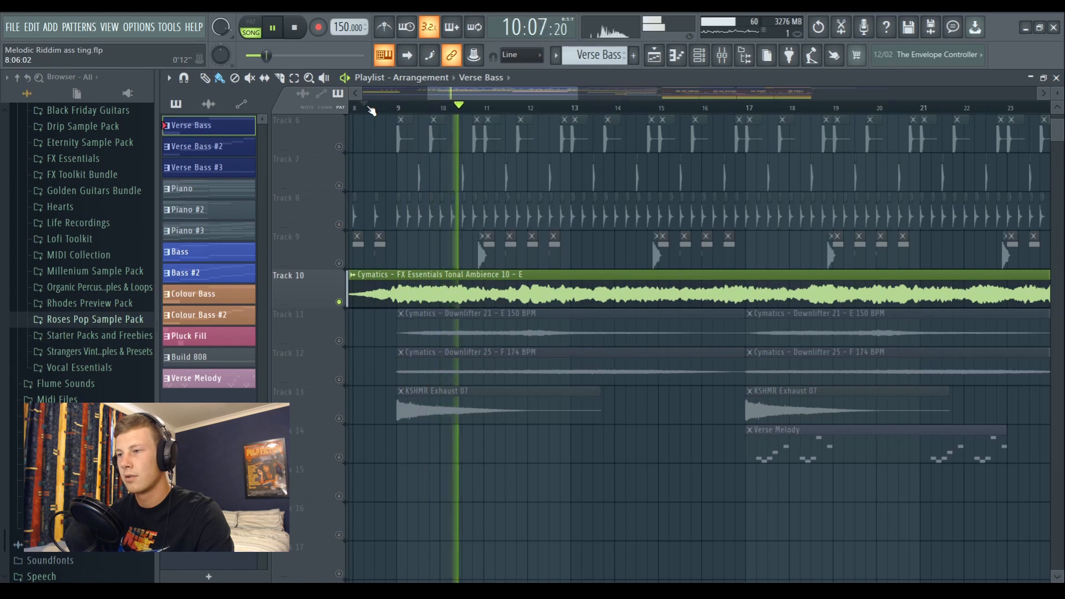
{"action": "key", "text": "space"}
Isolate the downlifters and KSHMR Exhaust 07 on Tracks 11 to 13 and audition them from bar 9 up to bar 15
{"action": "scroll", "coordinate": [338, 222], "scroll_direction": "down", "scroll_amount": 2}
{"action": "left_click_drag", "start_coordinate": [339, 224], "coordinate": [384, 320]}
{"action": "left_click", "coordinate": [392, 109]}
{"action": "key", "text": "space"}
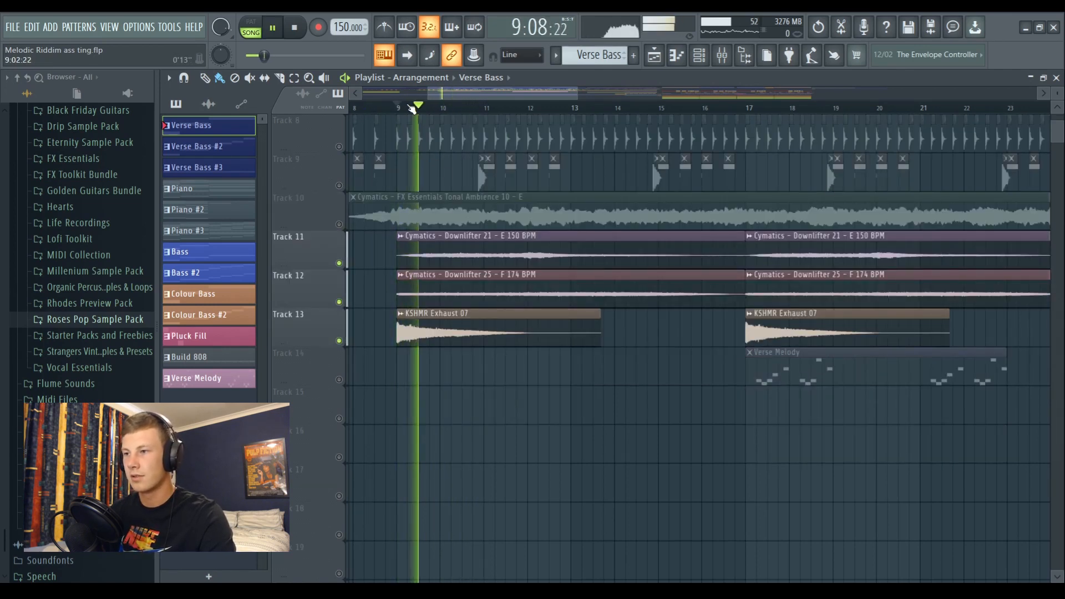
{"action": "left_click", "coordinate": [490, 108]}
{"action": "left_click", "coordinate": [589, 108]}
{"action": "left_click", "coordinate": [658, 107]}
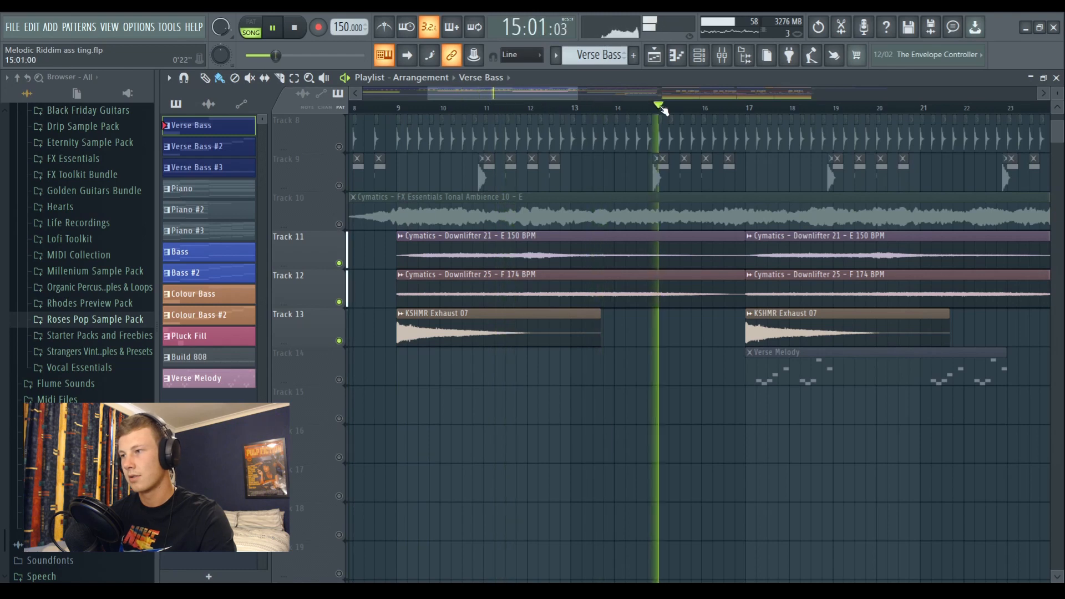
{"action": "key", "text": "space"}
{"action": "right_click", "coordinate": [338, 263]}
{"action": "right_click", "coordinate": [339, 263]}
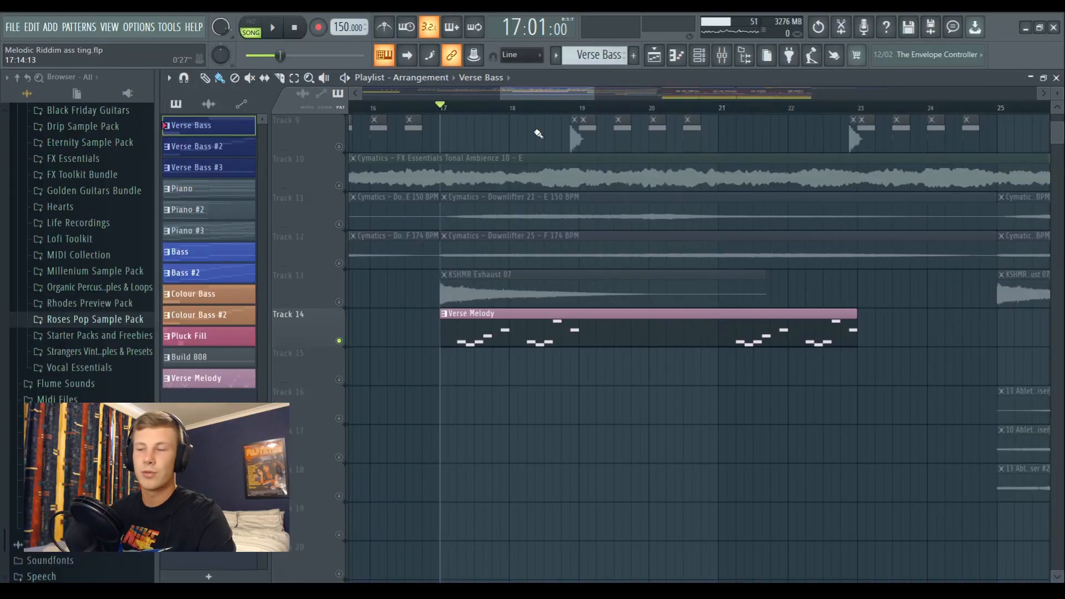
Open the Verse Melody pattern's notes from the clip on Track 14
{"action": "scroll", "coordinate": [475, 271], "scroll_direction": "up", "scroll_amount": 2}
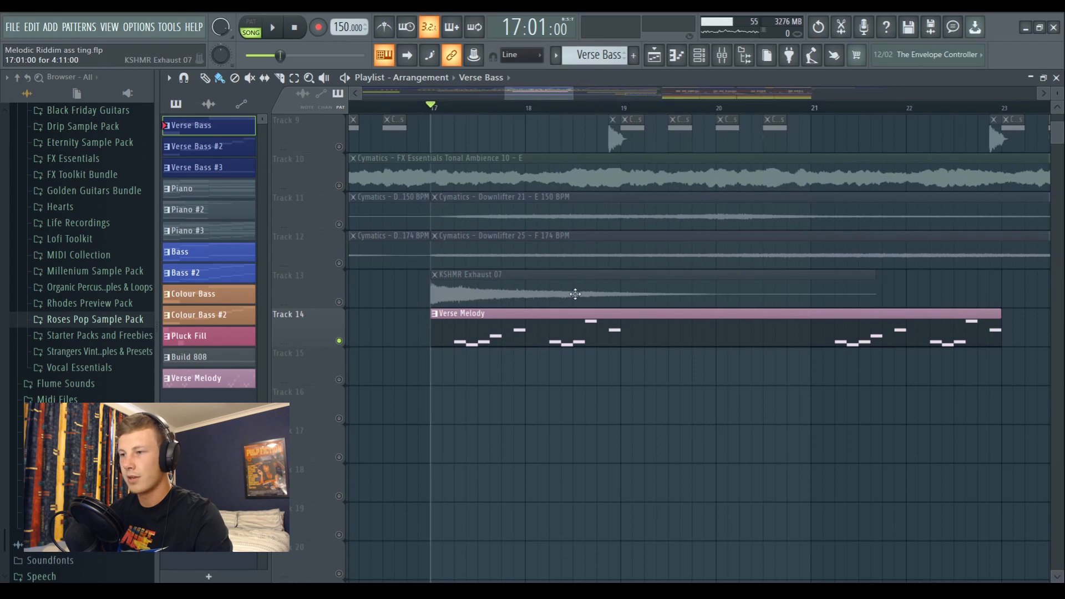
{"action": "double_click", "coordinate": [464, 321]}
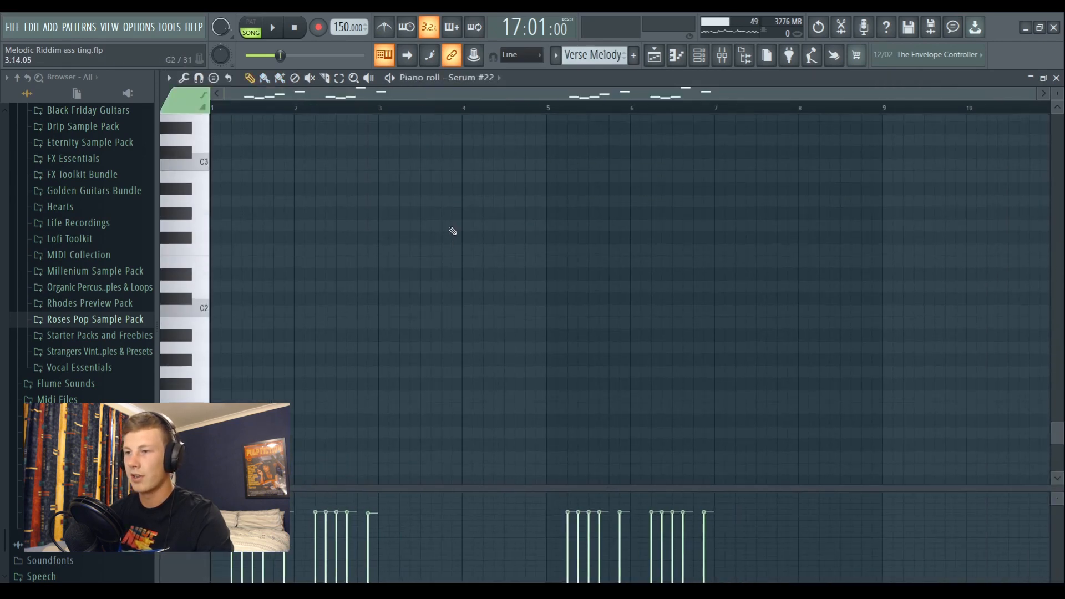
{"action": "scroll", "coordinate": [450, 231], "scroll_direction": "up", "scroll_amount": 5}
{"action": "scroll", "coordinate": [449, 231], "scroll_direction": "down", "scroll_amount": 3}
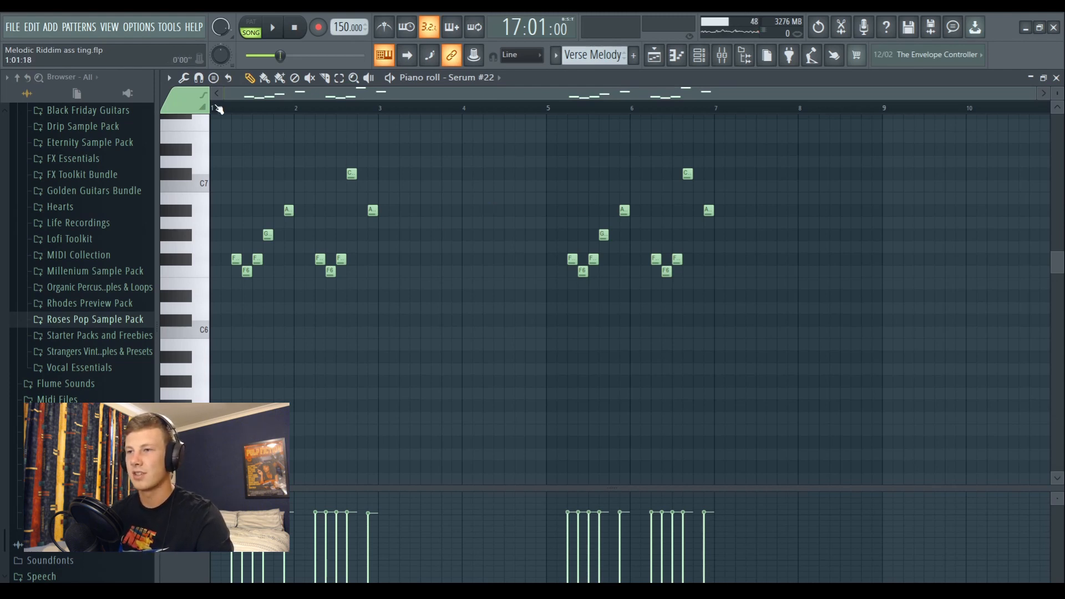
Play the Verse Melody pattern from bar 1 and jump to bar 5, and close its Serum #22 pluck instrument
{"action": "key", "text": "space"}
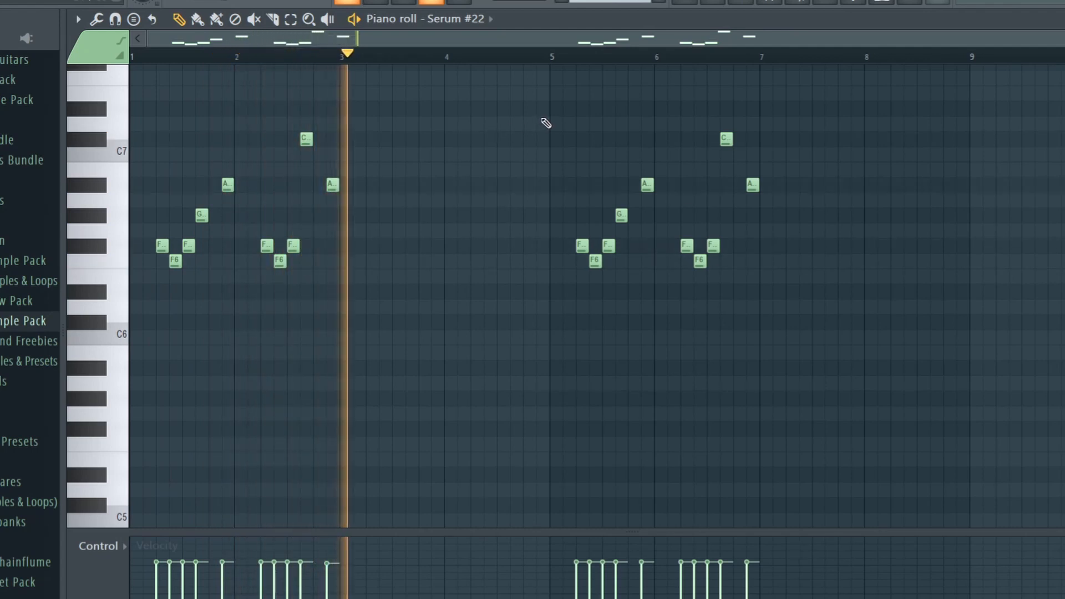
{"action": "left_click", "coordinate": [553, 55]}
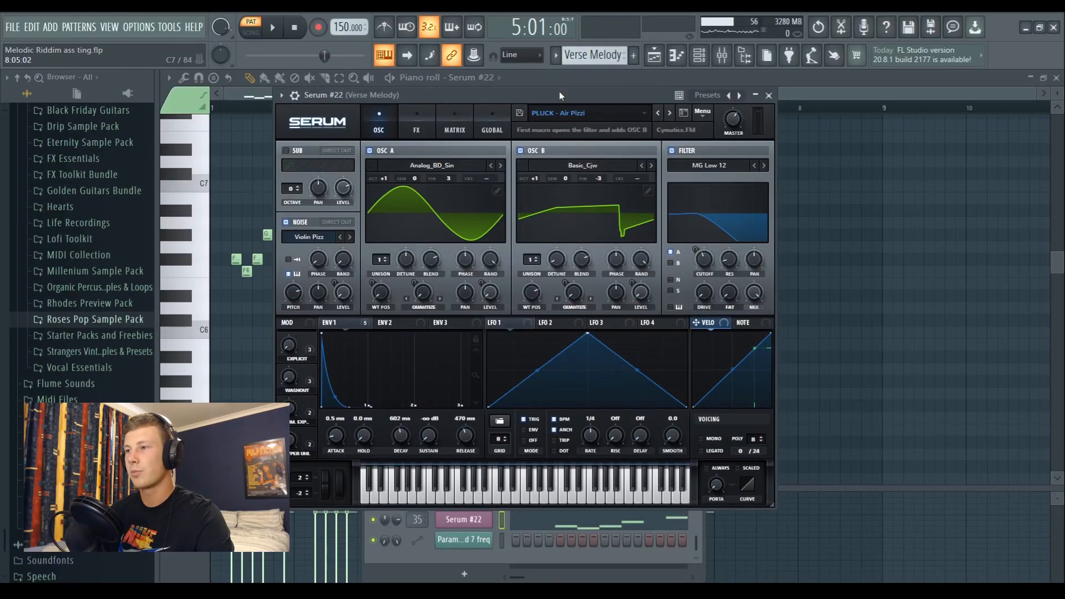
{"action": "left_click_drag", "start_coordinate": [564, 97], "coordinate": [551, 94]}
{"action": "left_click", "coordinate": [754, 93]}
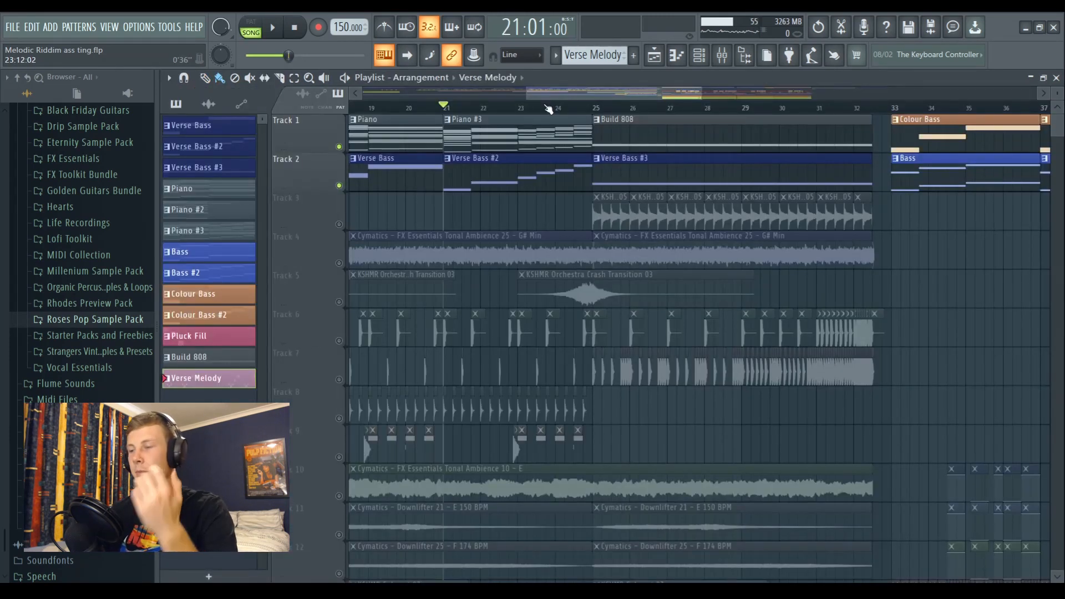
Open the Piano #3 clip's notes, examine the upper and lower chord voices, and play the progression
{"action": "double_click", "coordinate": [548, 126]}
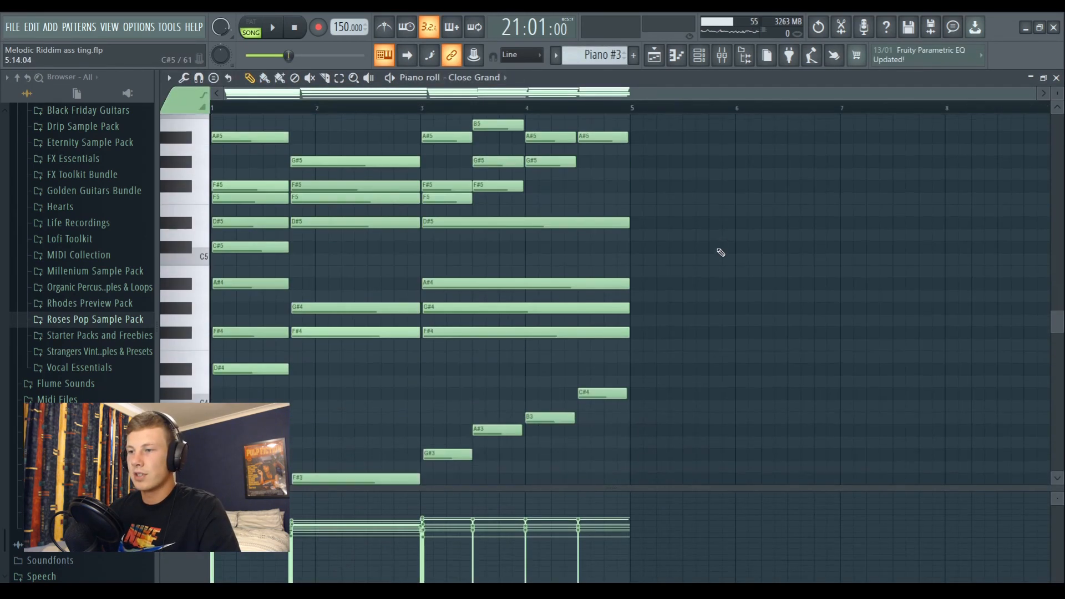
{"action": "scroll", "coordinate": [431, 205], "scroll_direction": "up", "scroll_amount": 5}
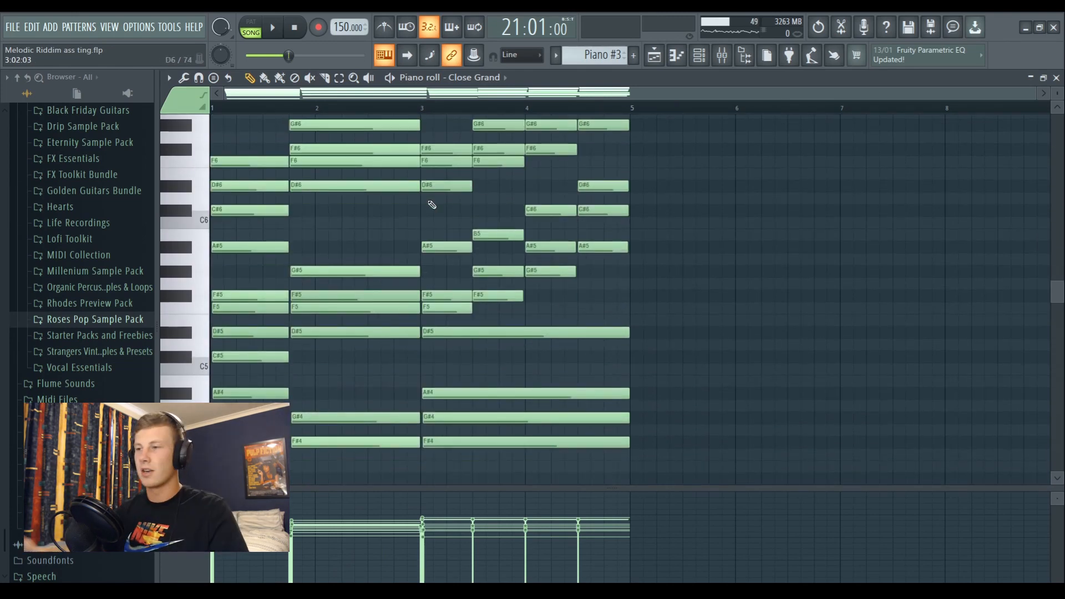
{"action": "scroll", "coordinate": [564, 127], "scroll_direction": "down", "scroll_amount": 5}
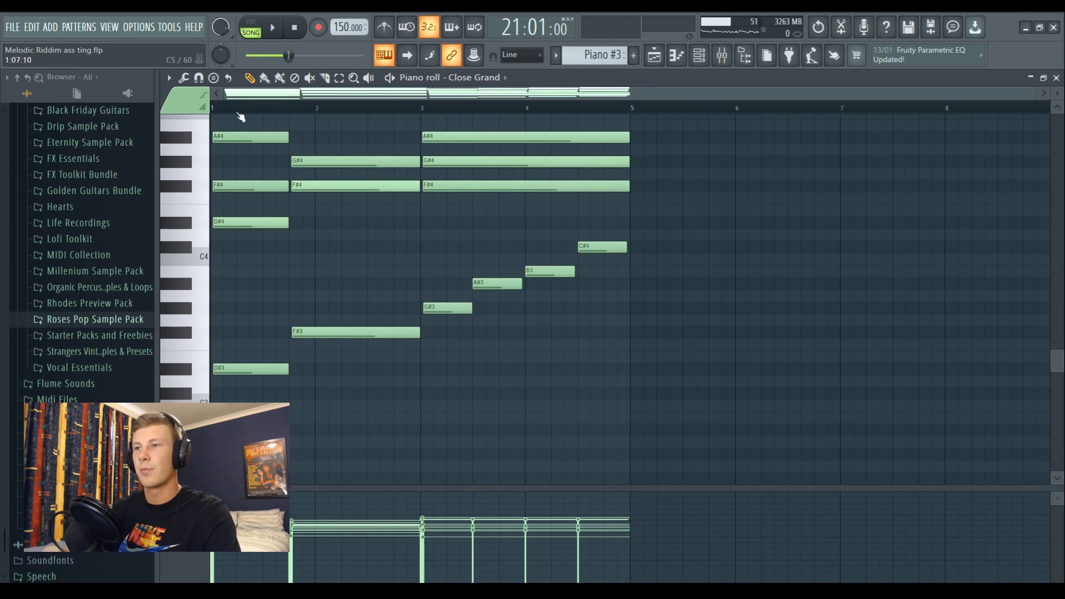
{"action": "key", "text": "space"}
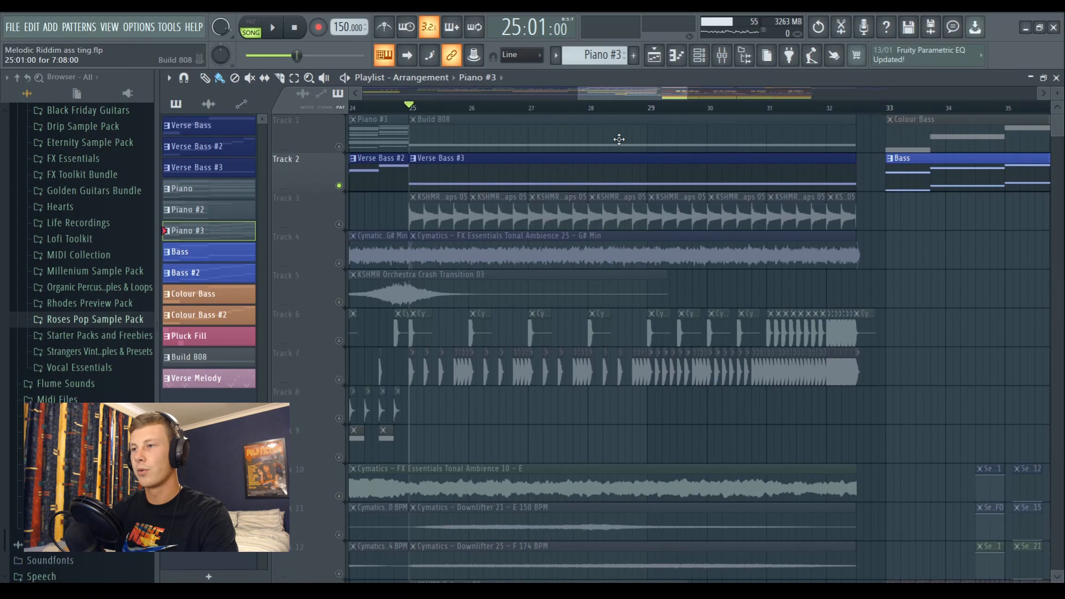
Open the Verse Bass #3 pattern from bar 25 to inspect its note, and return to the playlist
{"action": "scroll", "coordinate": [628, 110], "scroll_direction": "up", "scroll_amount": 2}
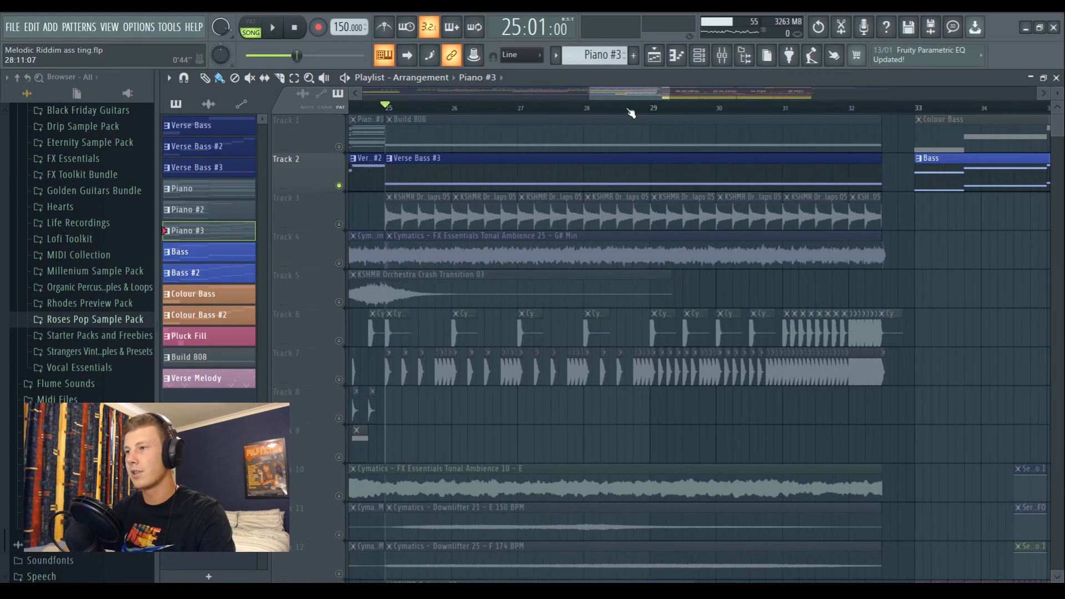
{"action": "left_click_drag", "start_coordinate": [626, 92], "coordinate": [620, 91]}
{"action": "double_click", "coordinate": [444, 159]}
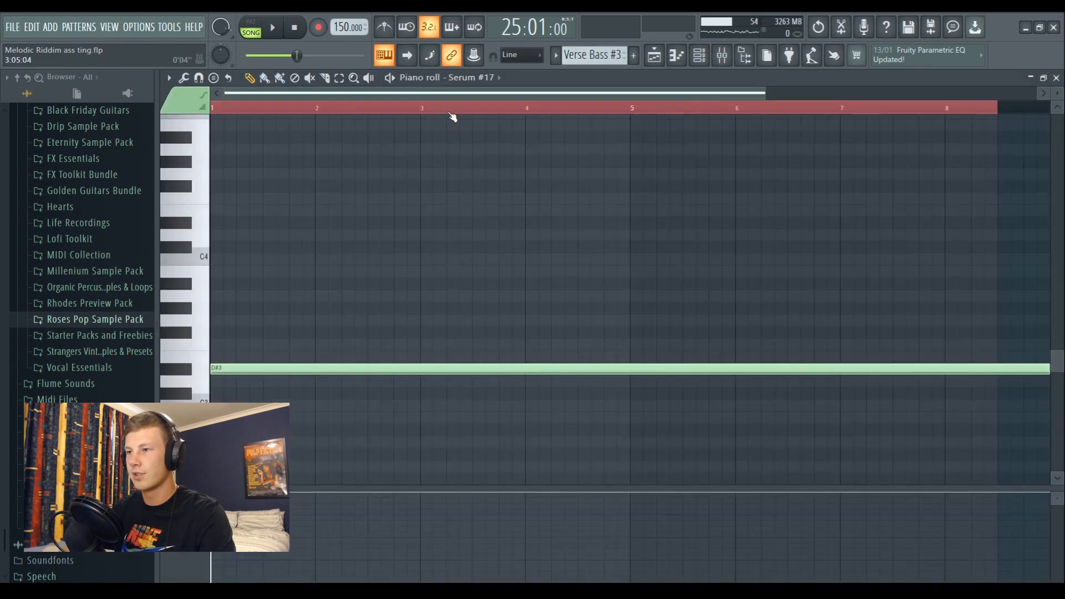
{"action": "left_click", "coordinate": [653, 59]}
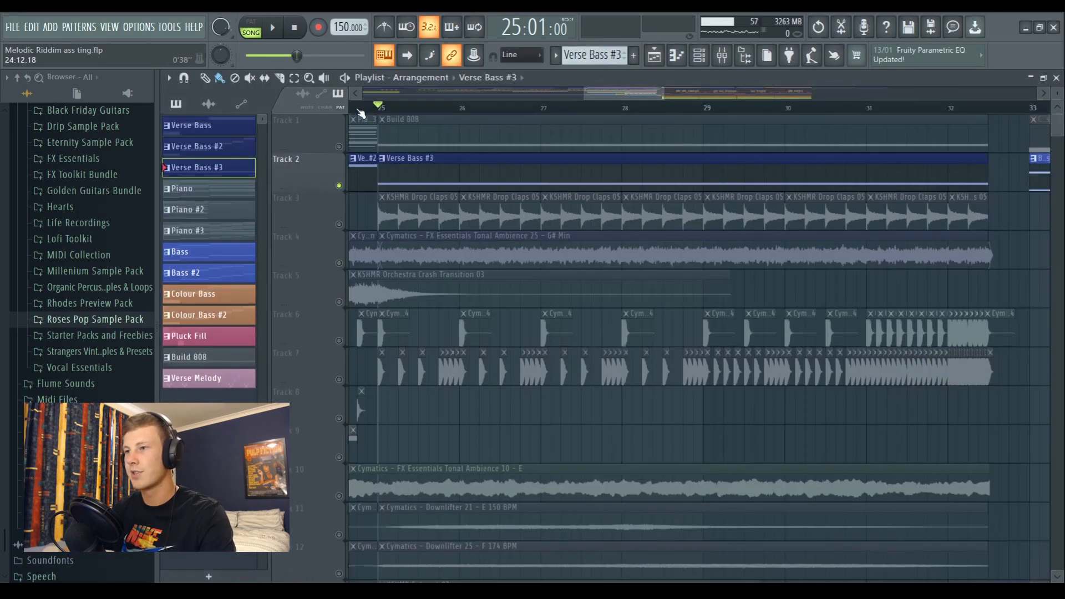
Play the soloed Verse Bass #3 on Track 2 from bar 25, skipping ahead to just before bar 28 and to bar 31
{"action": "key", "text": "space"}
{"action": "left_click", "coordinate": [616, 108]}
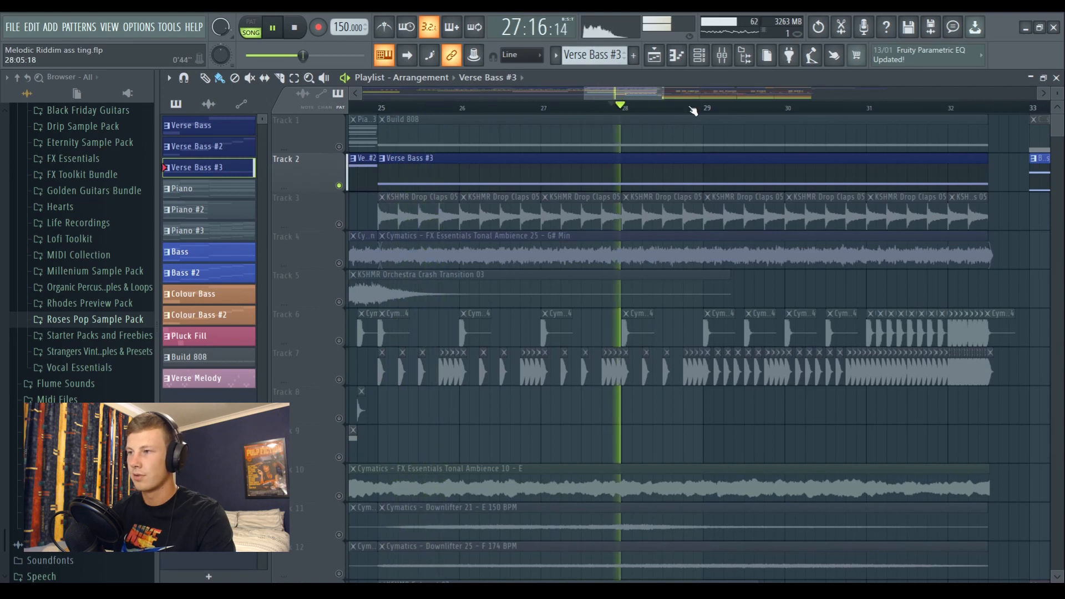
{"action": "left_click", "coordinate": [869, 108]}
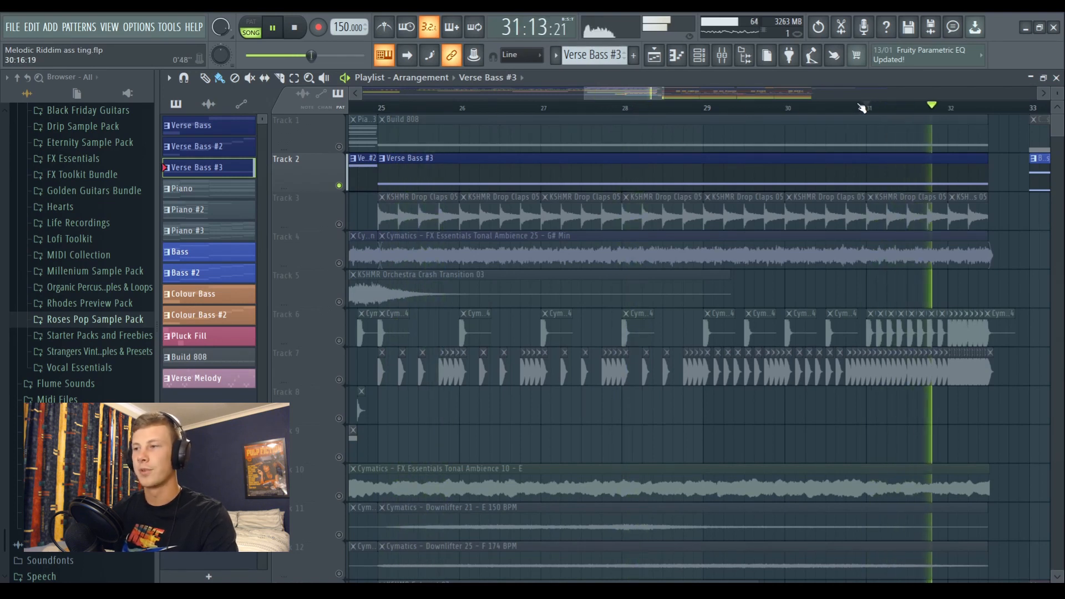
{"action": "key", "text": "space"}
Isolate the Build 808 on Track 1 and play it from bar 25
{"action": "left_click", "coordinate": [339, 146], "text": "ctrl"}
{"action": "left_click", "coordinate": [379, 107]}
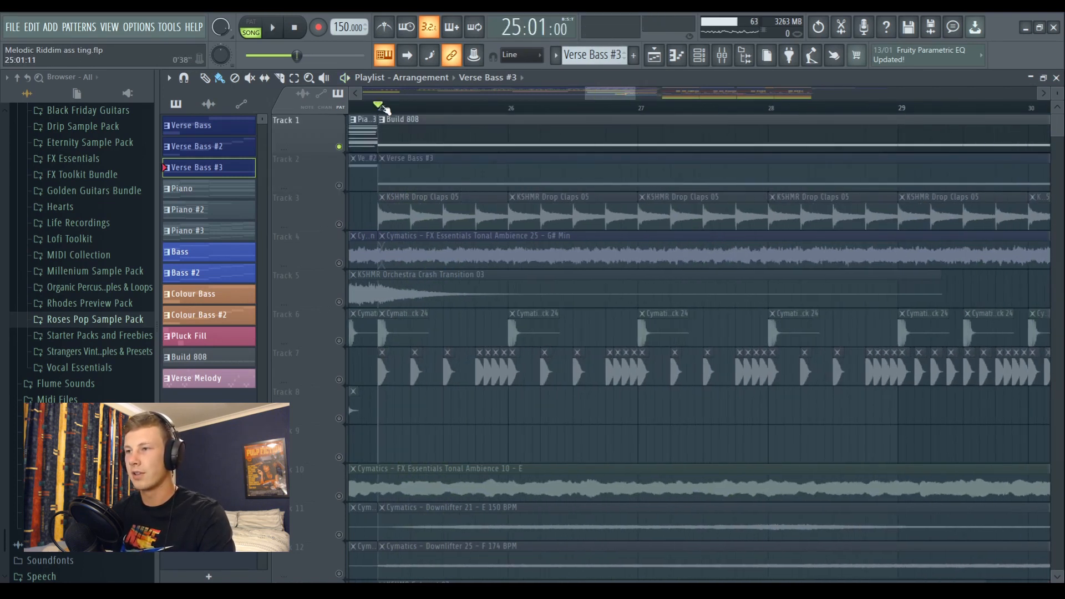
{"action": "scroll", "coordinate": [618, 92], "scroll_direction": "up", "scroll_amount": 3}
{"action": "key", "text": "space"}
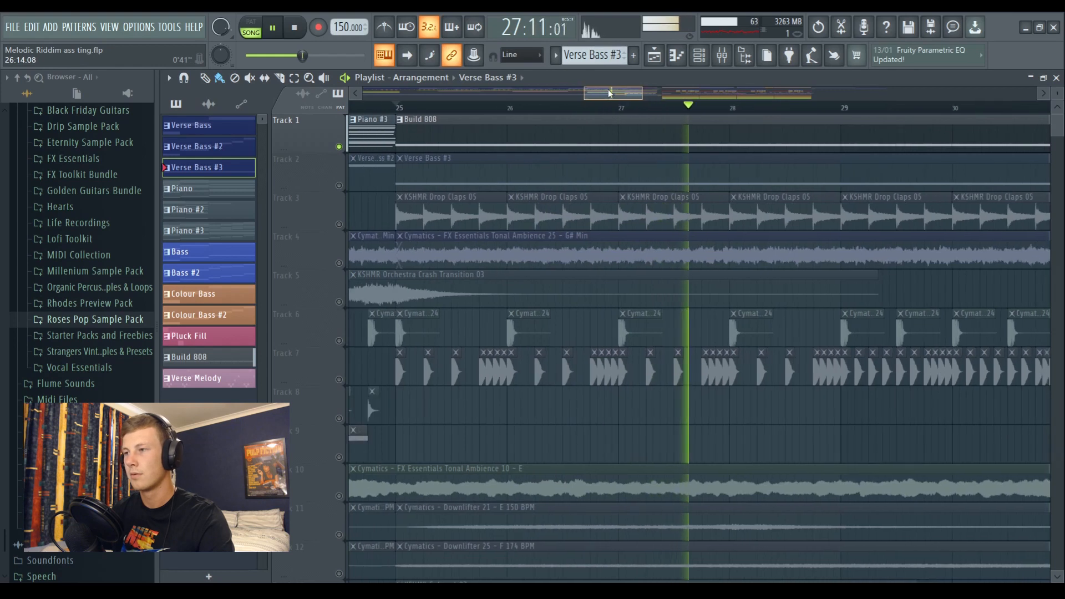
{"action": "key", "text": "space"}
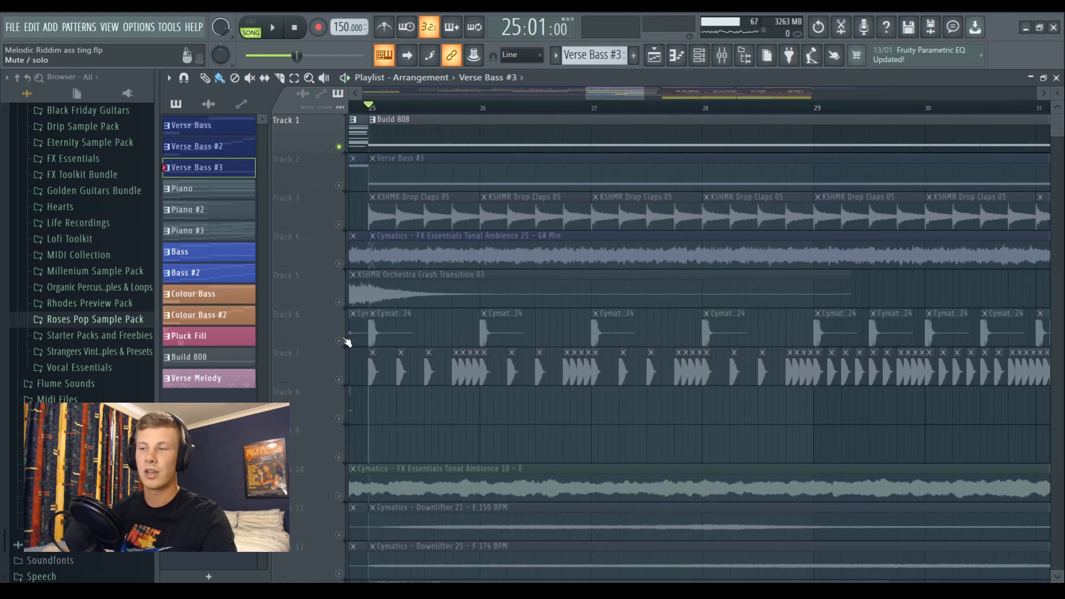
Unmute the drum samples on Track 6 alongside the Build 808 and play them together from bar 25
{"action": "left_click", "coordinate": [342, 330]}
{"action": "key", "text": "space"}
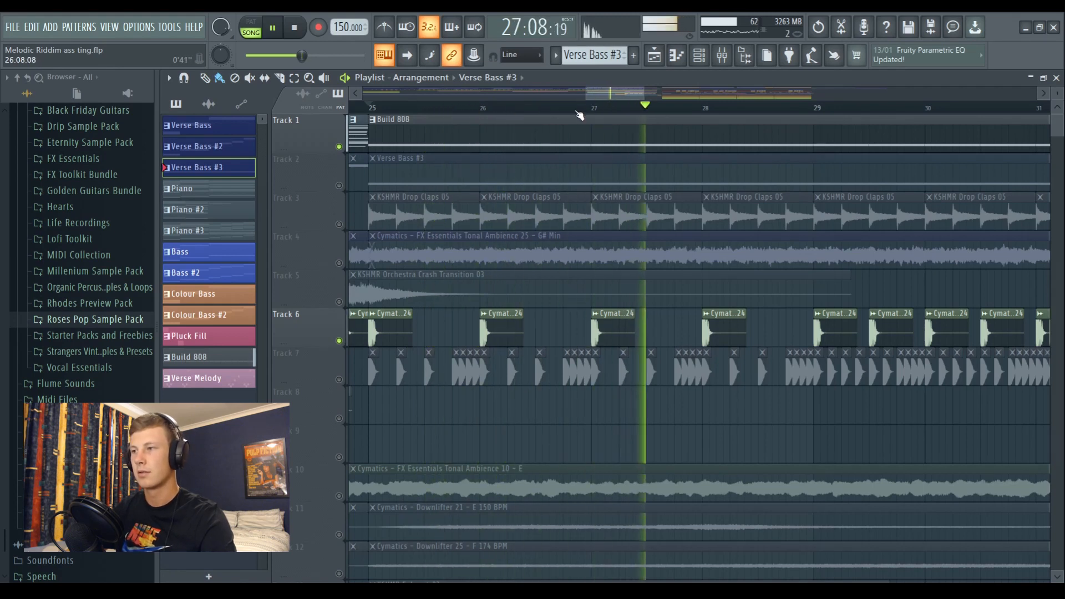
{"action": "scroll", "coordinate": [595, 107], "scroll_direction": "down", "scroll_amount": 2}
{"action": "left_click_drag", "start_coordinate": [613, 95], "coordinate": [628, 94]}
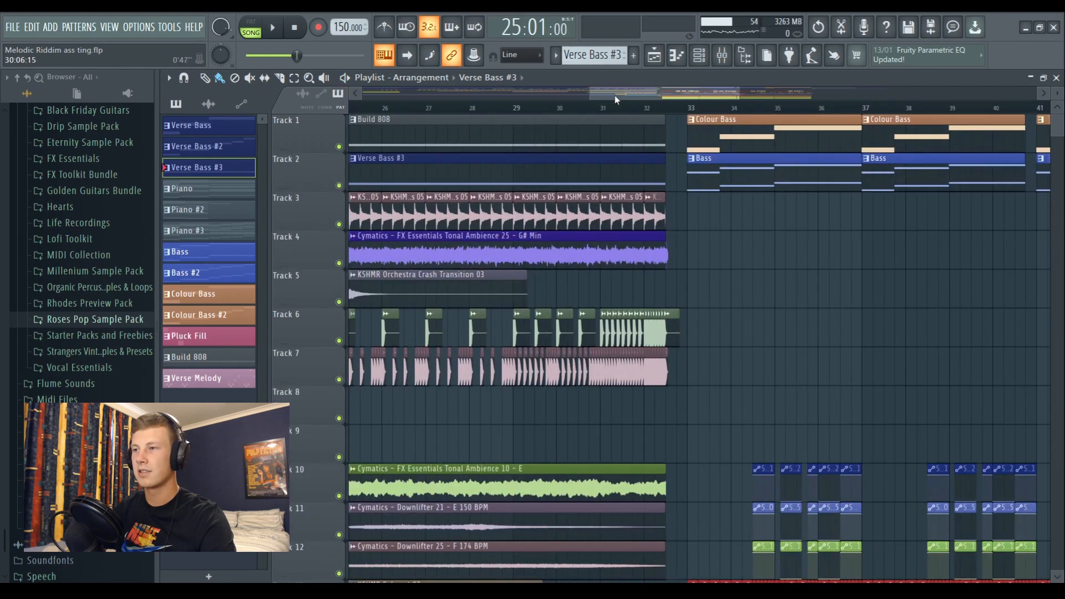
Review the build-up section and the Build 808's FLEX 808 Distorted preset, and return to the playlist
{"action": "left_click_drag", "start_coordinate": [615, 96], "coordinate": [588, 94]}
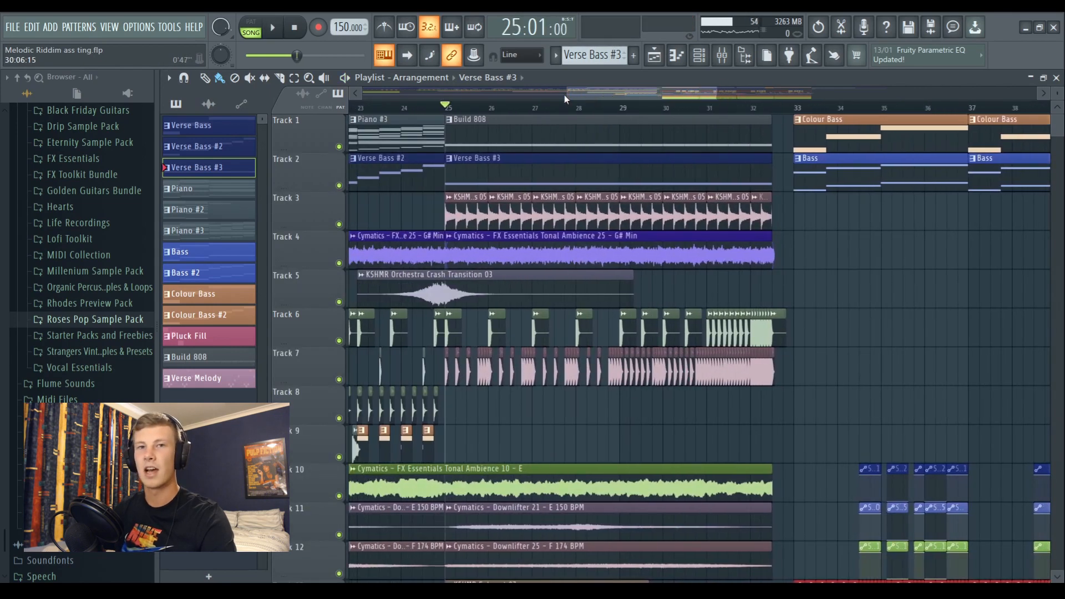
{"action": "scroll", "coordinate": [557, 95], "scroll_direction": "down", "scroll_amount": 2}
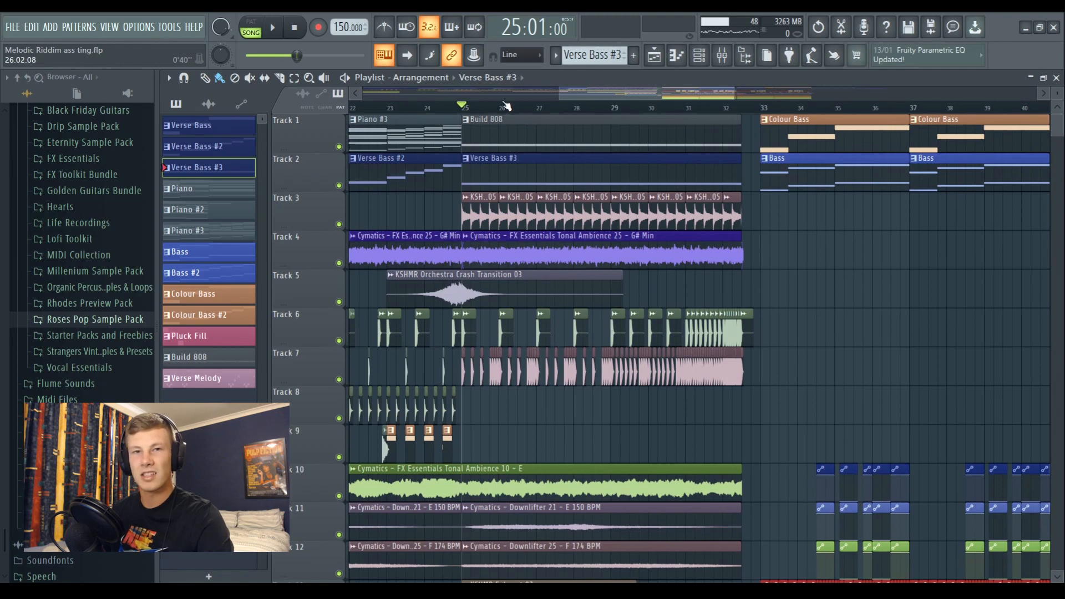
{"action": "scroll", "coordinate": [506, 106], "scroll_direction": "down", "scroll_amount": 2}
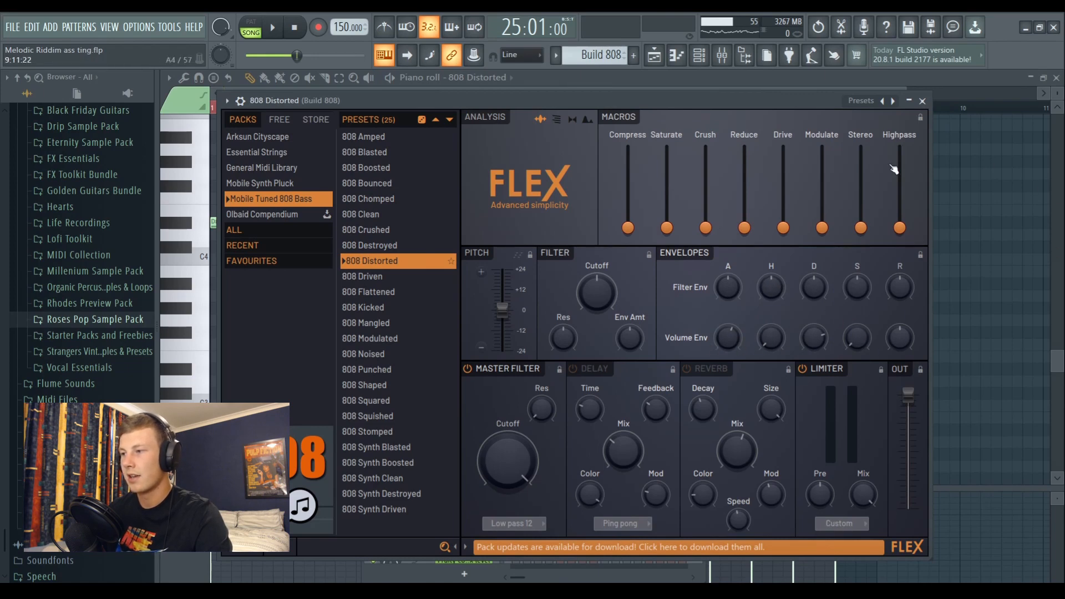
{"action": "left_click", "coordinate": [922, 102]}
{"action": "left_click", "coordinate": [667, 62]}
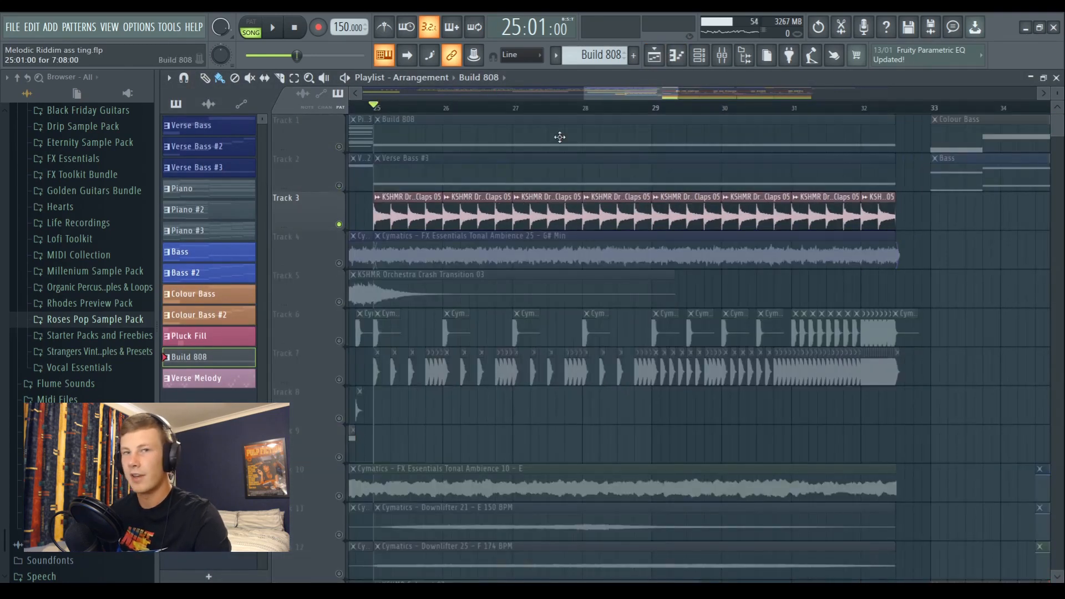
Audition the soloed KSHMR Drop Claps 05 on Track 3 from bar 25, followed by the drum samples on Track 6
{"action": "key", "text": "space"}
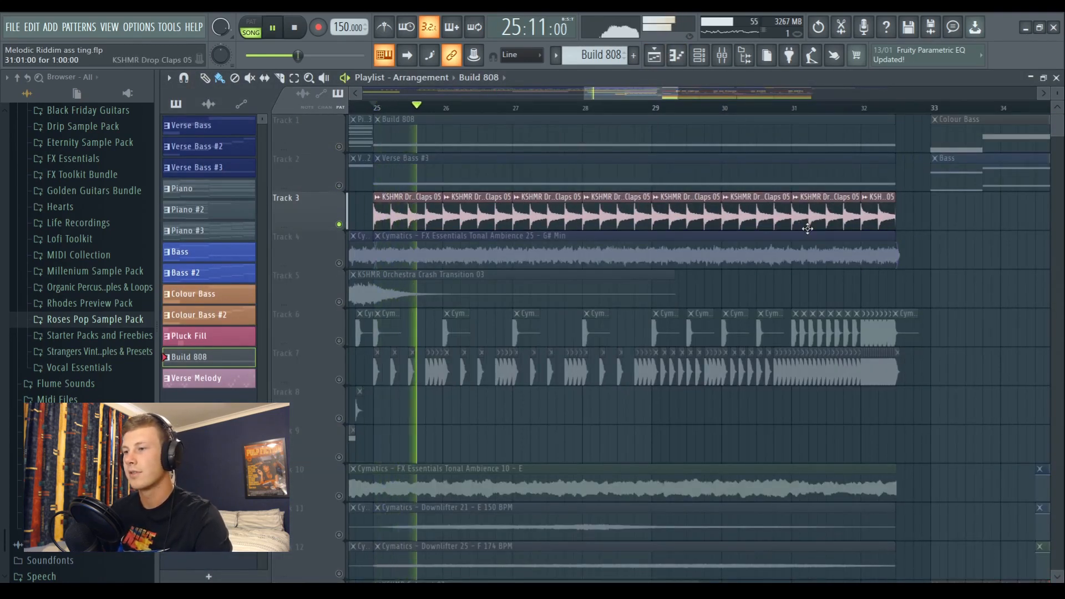
{"action": "key", "text": "space"}
{"action": "scroll", "coordinate": [330, 302], "scroll_direction": "down", "scroll_amount": 1}
{"action": "left_click", "coordinate": [339, 302]}
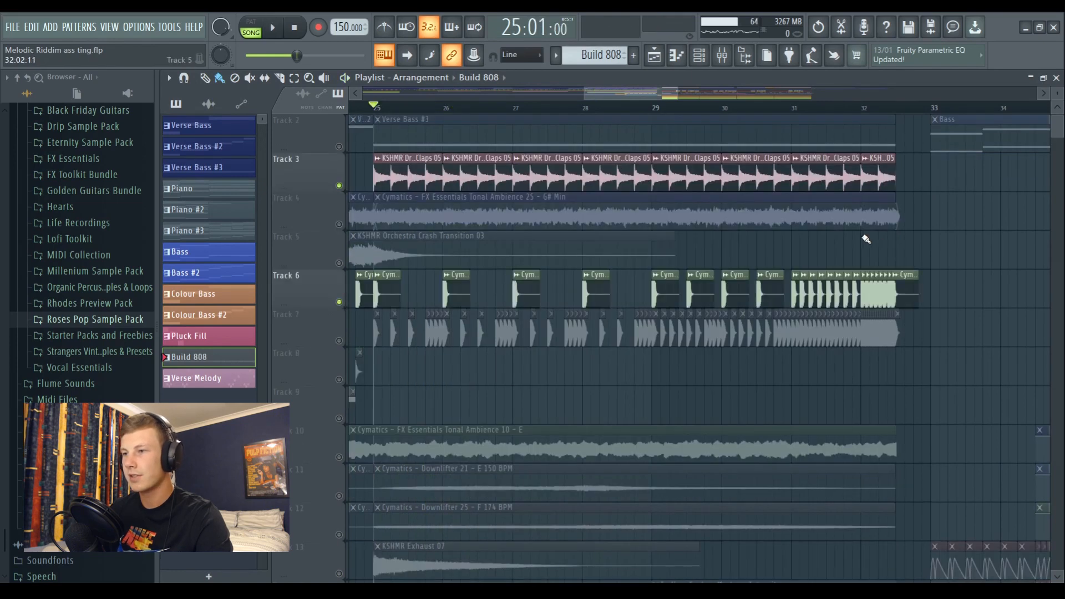
{"action": "key", "text": "space"}
{"action": "scroll", "coordinate": [629, 249], "scroll_direction": "down", "scroll_amount": 2}
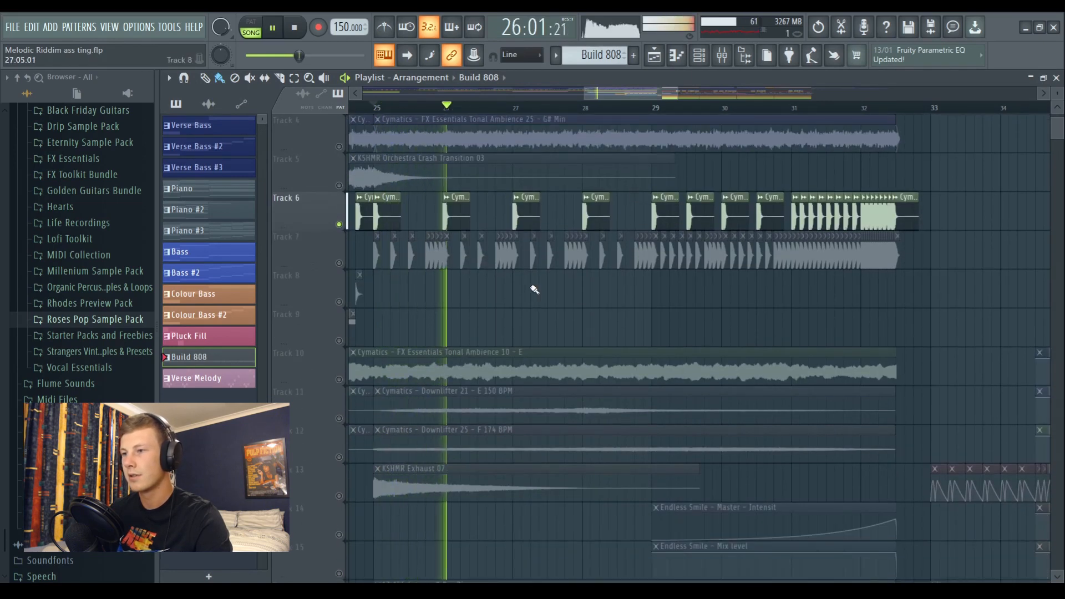
Unmute the accelerating drum roll on Track 7 alongside Track 6 and play both from bar 25
{"action": "key", "text": "space"}
{"action": "left_click", "coordinate": [339, 263]}
{"action": "key", "text": "space"}
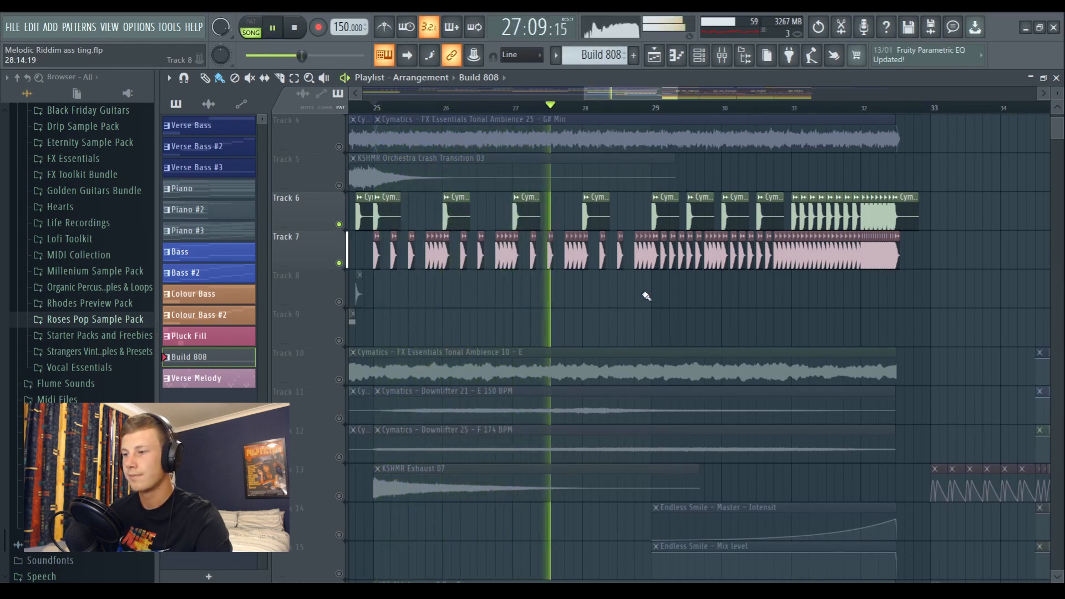
Stop playback, unmute the Abletunes 8 Bar Risers on Tracks 16 to 18, and audition them at several points from bar 25
{"action": "key", "text": "space"}
{"action": "scroll", "coordinate": [651, 294], "scroll_direction": "down", "scroll_amount": 4}
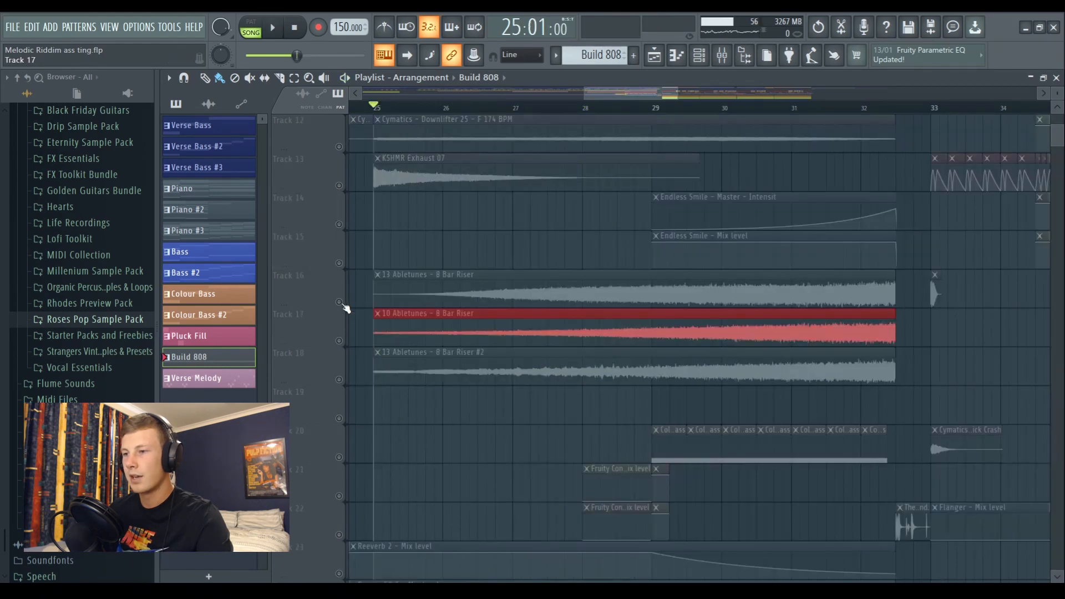
{"action": "left_click", "coordinate": [340, 340]}
{"action": "left_click", "coordinate": [340, 379]}
{"action": "key", "text": "space"}
{"action": "left_click", "coordinate": [557, 108]}
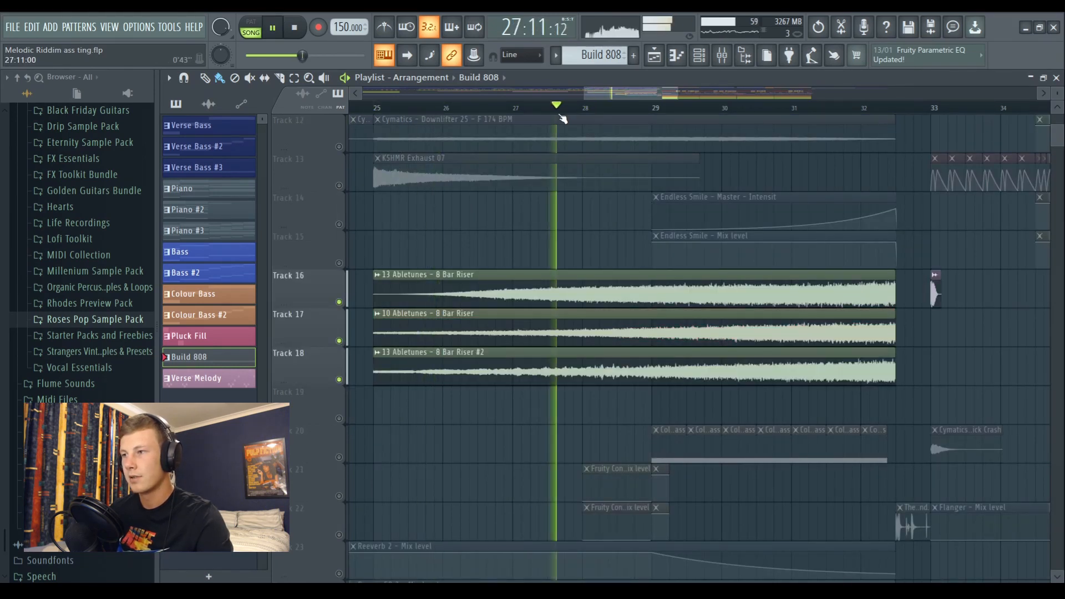
{"action": "left_click", "coordinate": [698, 107]}
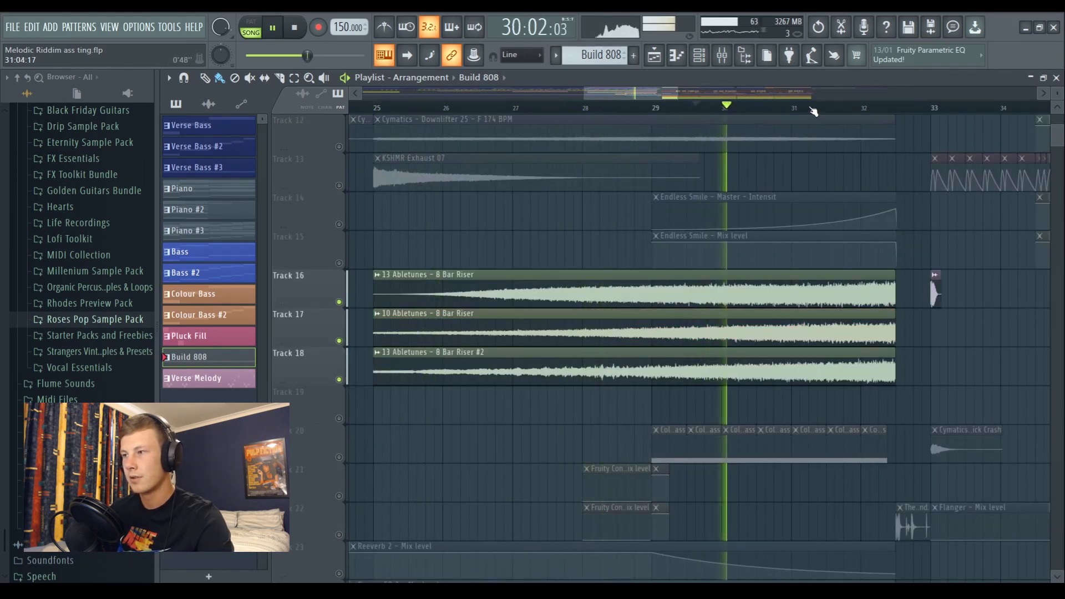
{"action": "left_click", "coordinate": [830, 108]}
Audition the Colour Bass clips on Track 20 with the automation on Tracks 21 to 25, starting around bar 28
{"action": "scroll", "coordinate": [845, 122], "scroll_direction": "down", "scroll_amount": 4}
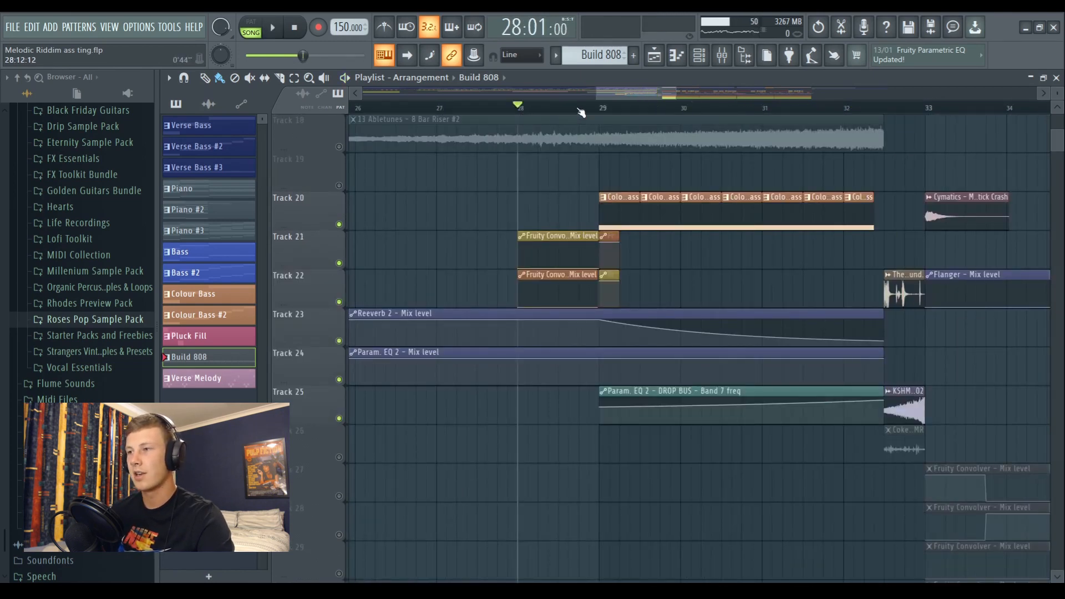
{"action": "scroll", "coordinate": [580, 113], "scroll_direction": "down", "scroll_amount": 3}
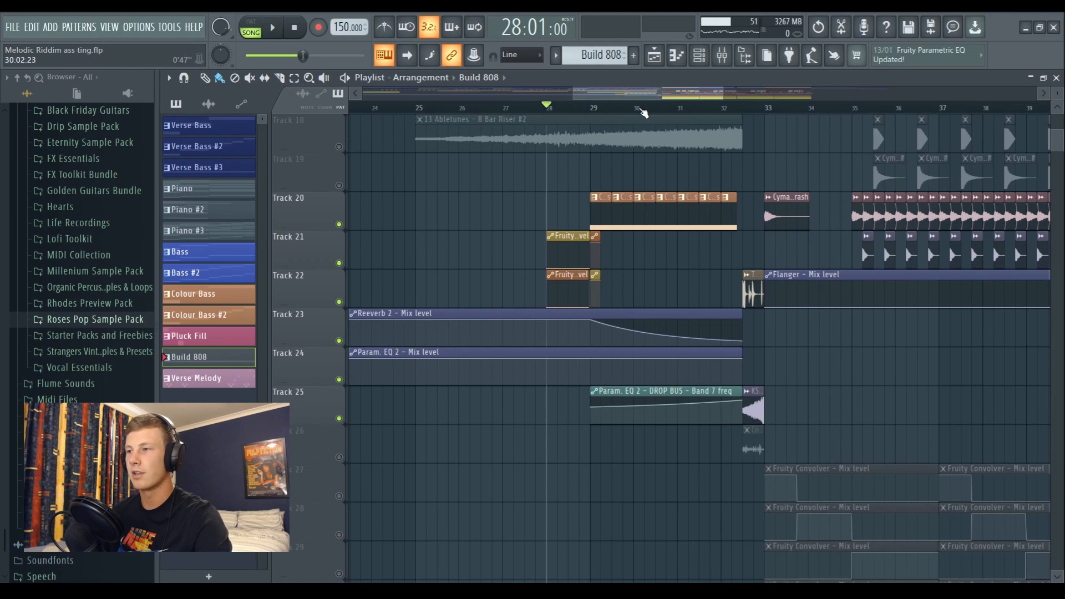
{"action": "left_click", "coordinate": [594, 109]}
{"action": "key", "text": "space"}
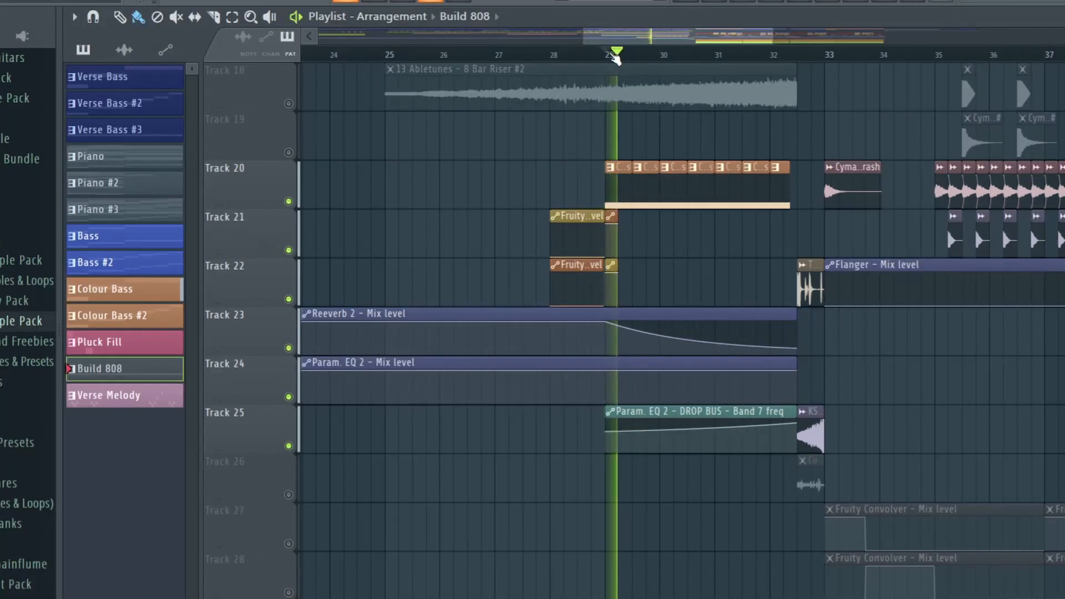
{"action": "left_click", "coordinate": [589, 108]}
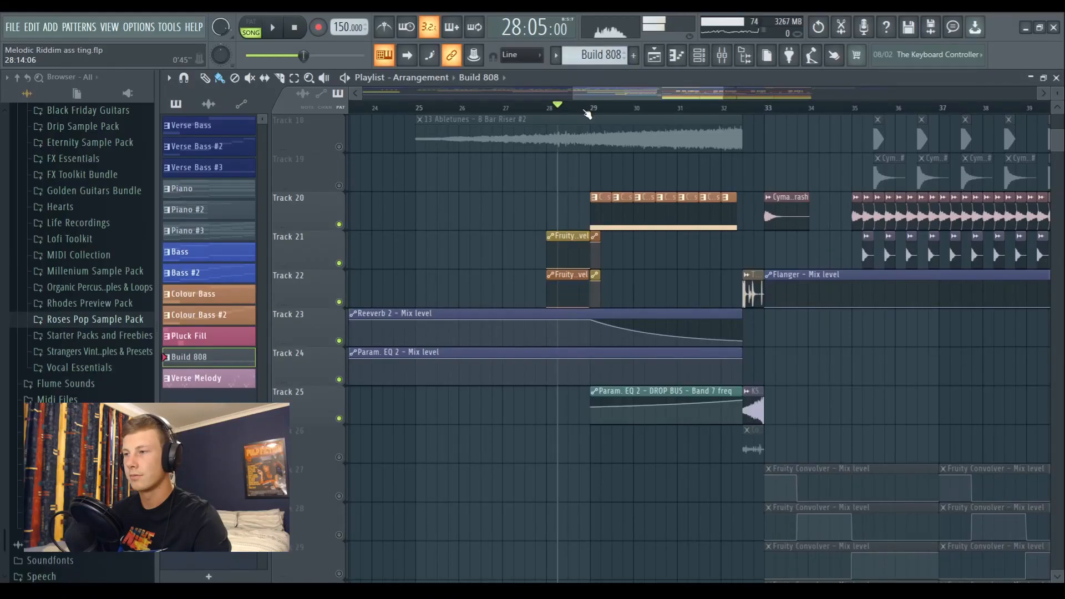
{"action": "scroll", "coordinate": [607, 112], "scroll_direction": "up", "scroll_amount": 1}
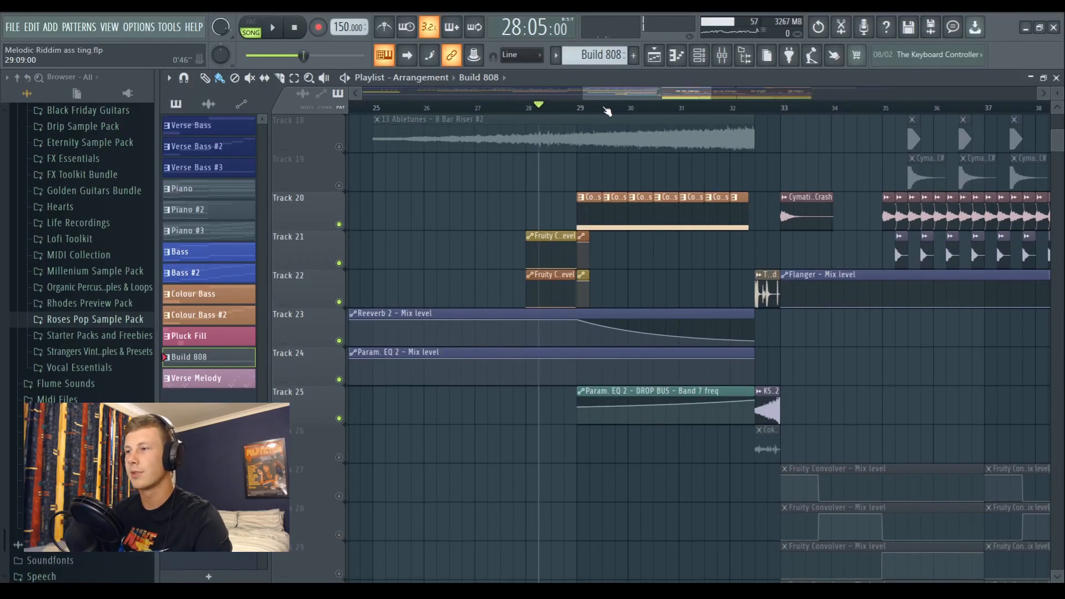
{"action": "scroll", "coordinate": [607, 111], "scroll_direction": "up", "scroll_amount": 1}
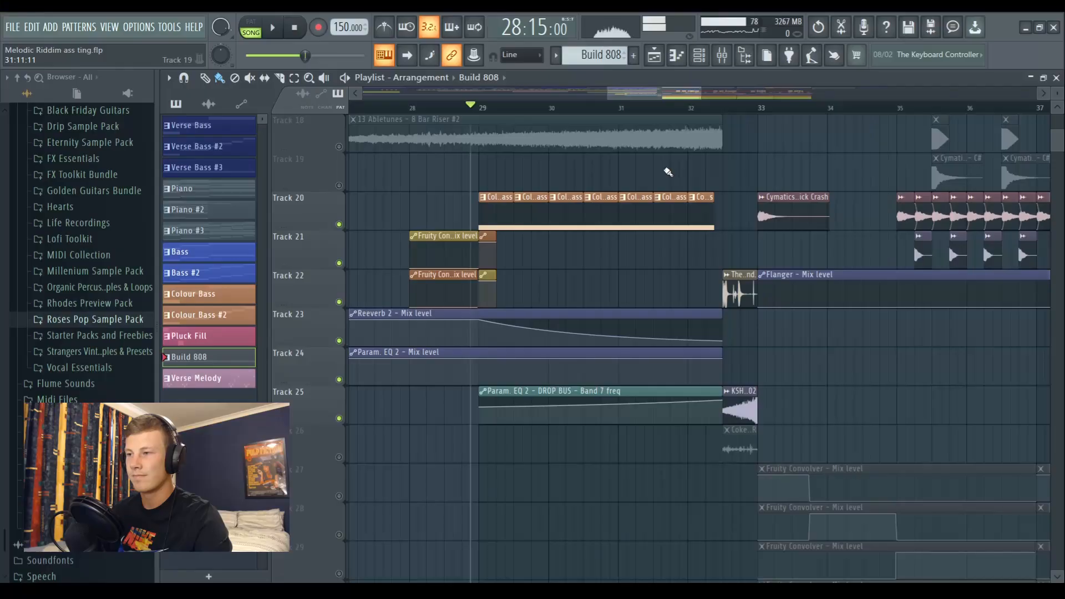
Play the soda can opening, KSHMR Short Sweep 02 and Coke Soda Carbonation clips together from 32:09
{"action": "left_click_drag", "start_coordinate": [443, 108], "coordinate": [454, 108]}
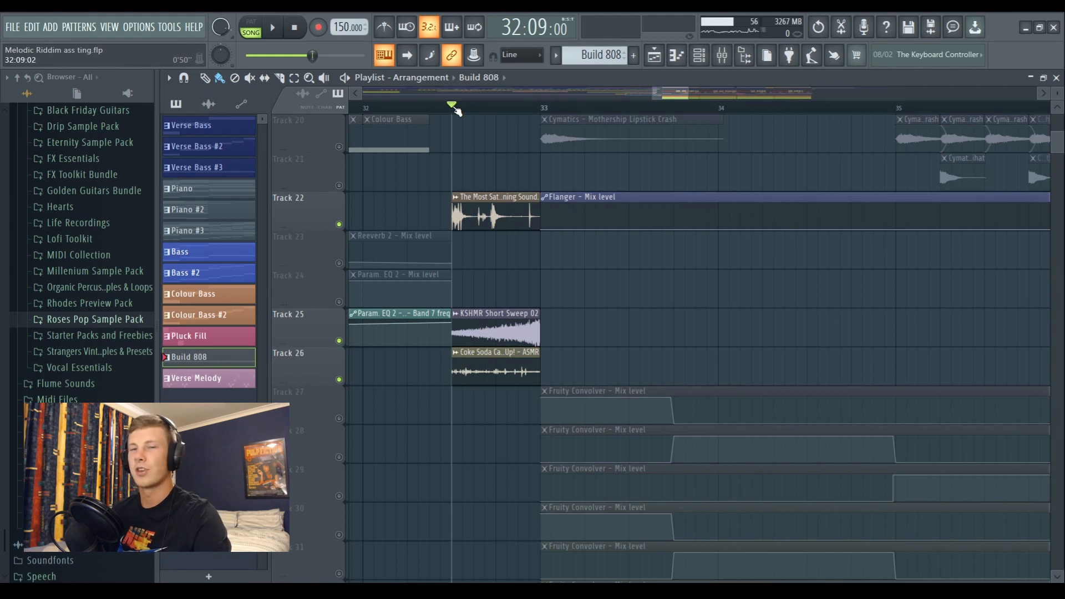
{"action": "scroll", "coordinate": [455, 109], "scroll_direction": "up", "scroll_amount": 4}
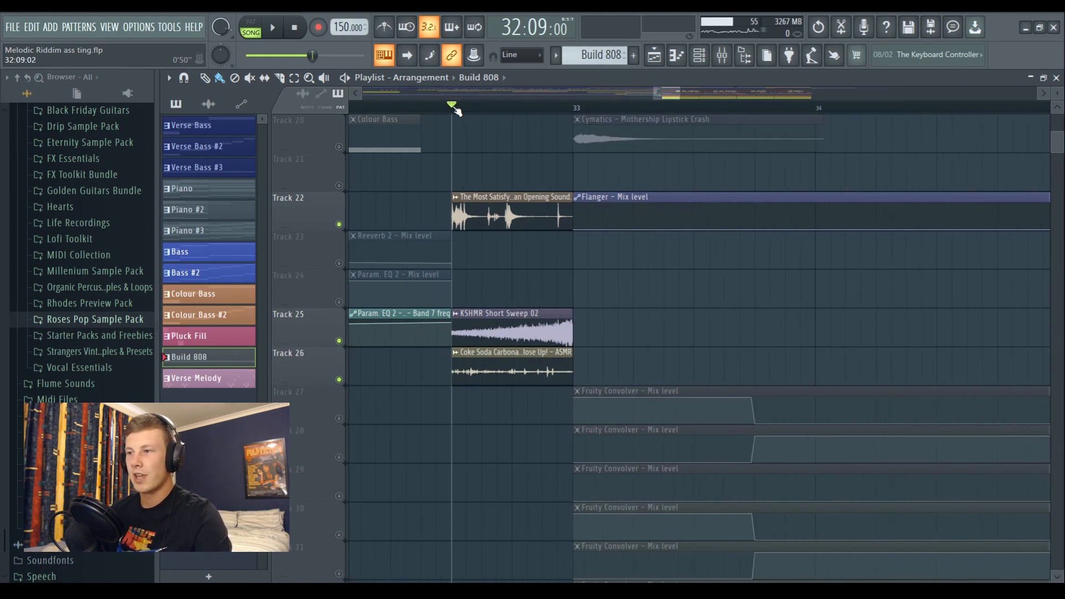
{"action": "key", "text": "space"}
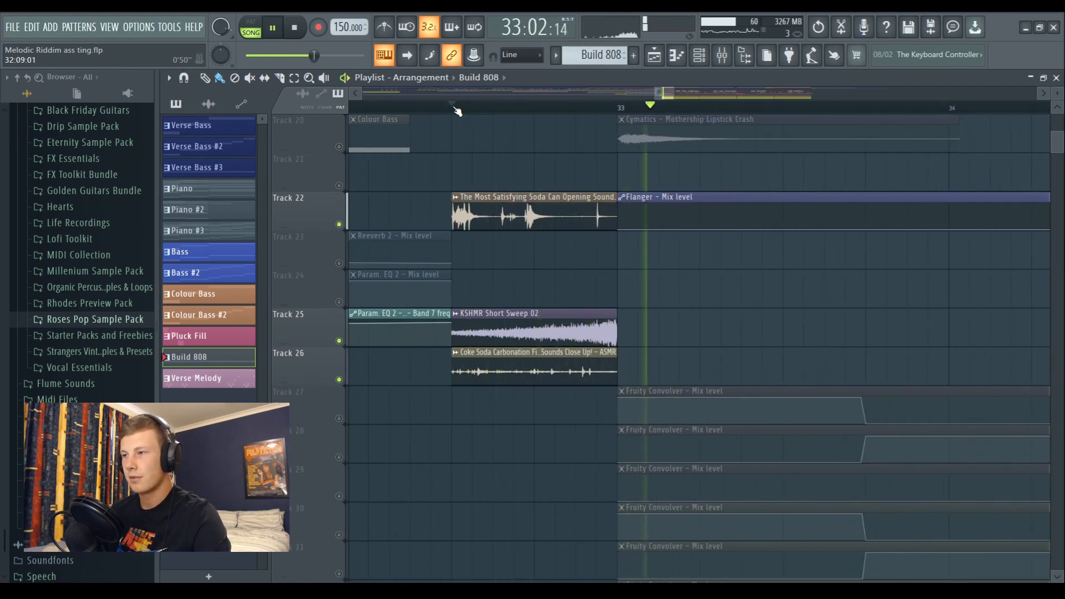
{"action": "key", "text": "space"}
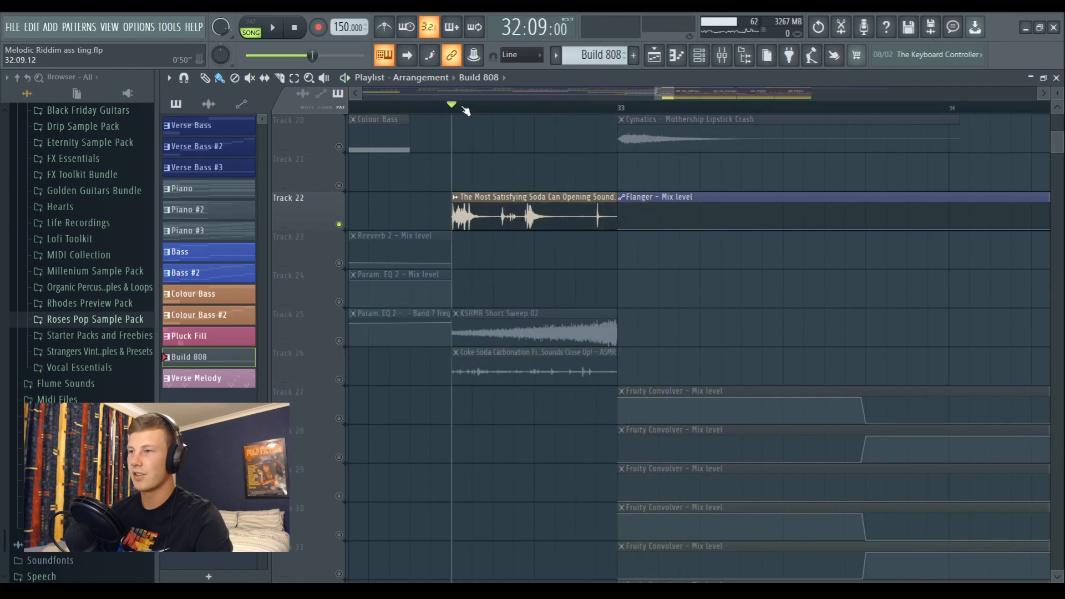
Audition the soda can opening sound soloed on Track 22 from 32:09
{"action": "key", "text": "space"}
{"action": "key", "text": "space"}
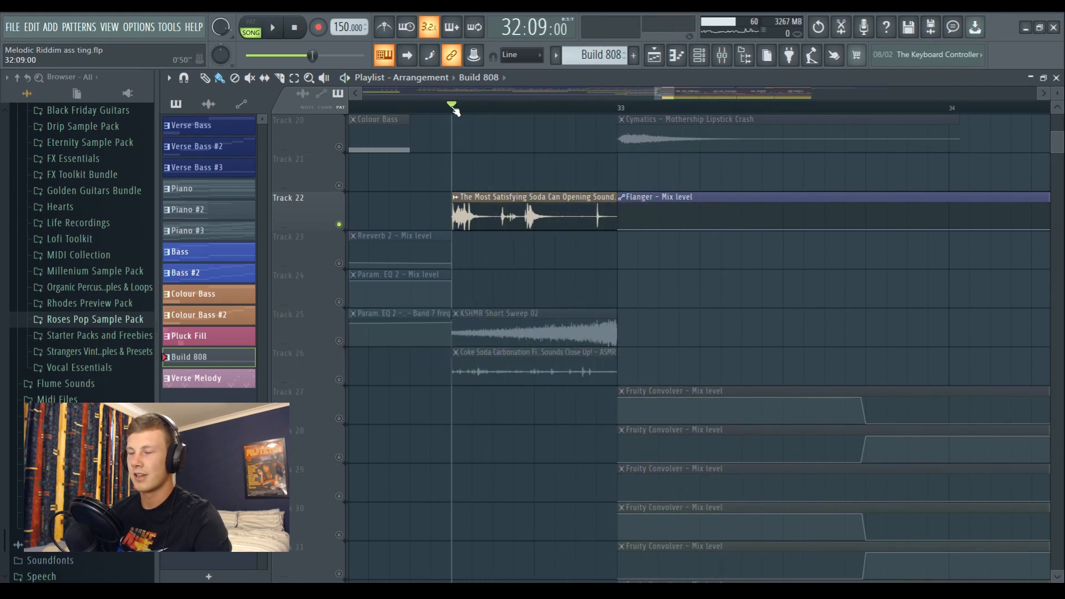
{"action": "key", "text": "space"}
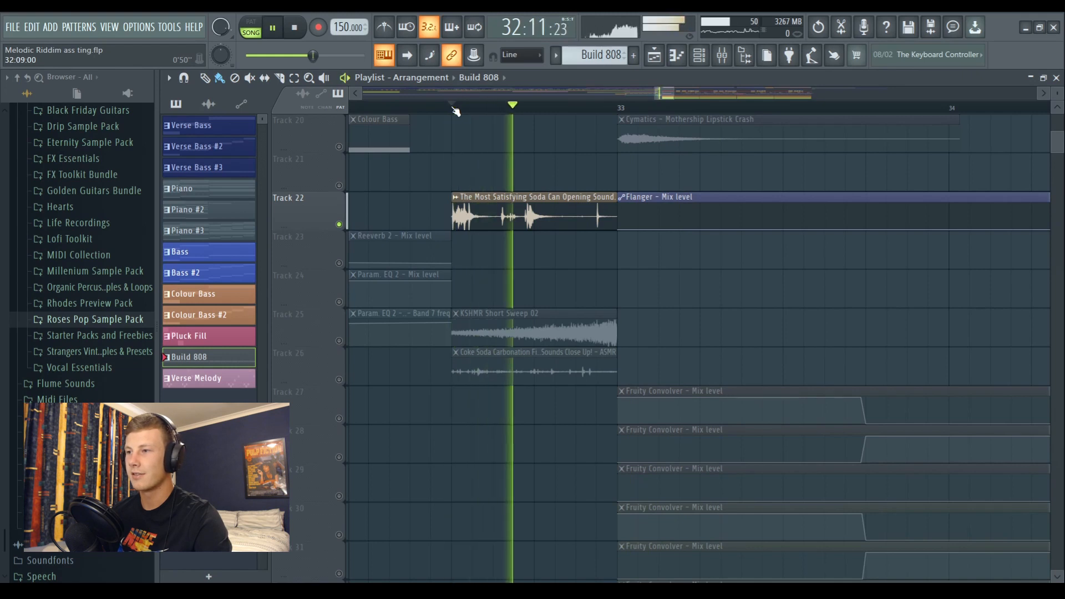
{"action": "key", "text": "space"}
Solo Track 25 and audition the KSHMR Short Sweep 02 sample
{"action": "right_click", "coordinate": [339, 340]}
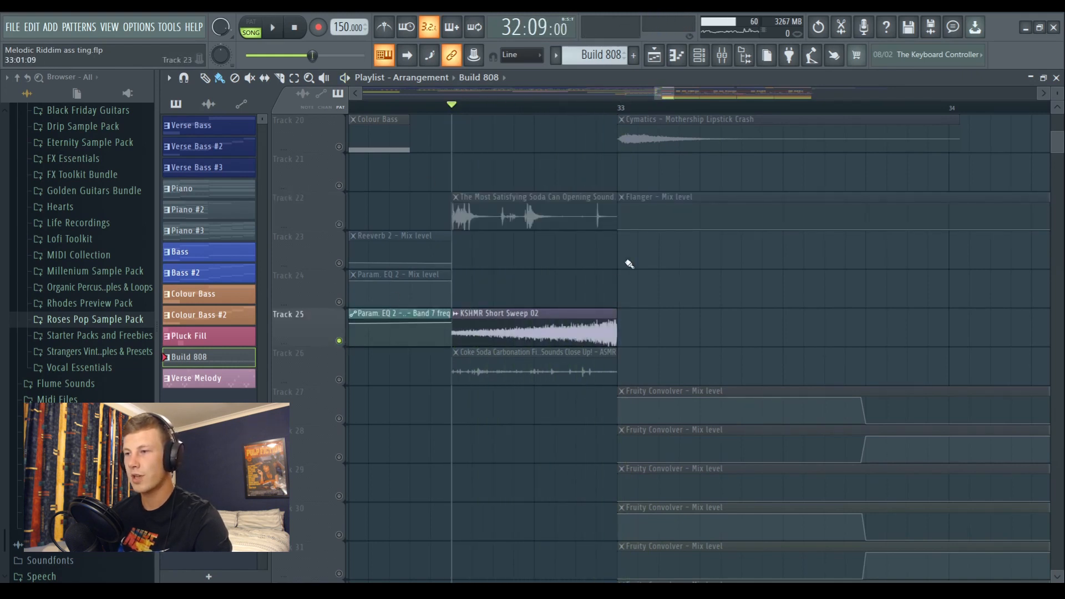
{"action": "key", "text": "space"}
{"action": "scroll", "coordinate": [666, 257], "scroll_direction": "down", "scroll_amount": 2}
{"action": "key", "text": "space"}
Solo Track 26 and audition the Coke Soda Carbonation sample from 32:09
{"action": "right_click", "coordinate": [339, 301]}
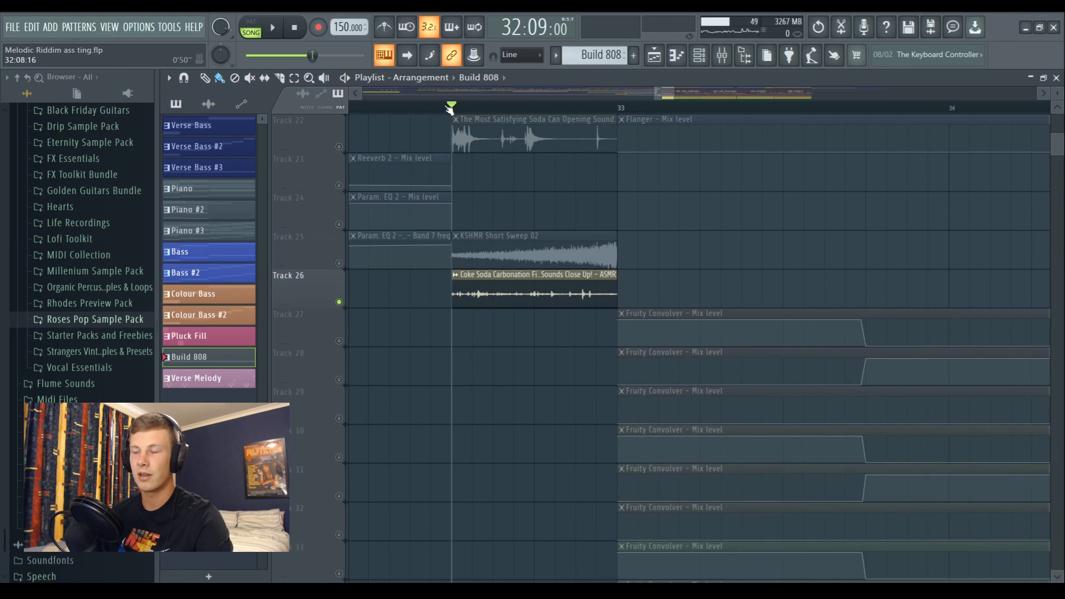
{"action": "key", "text": "space"}
{"action": "key", "text": "space"}
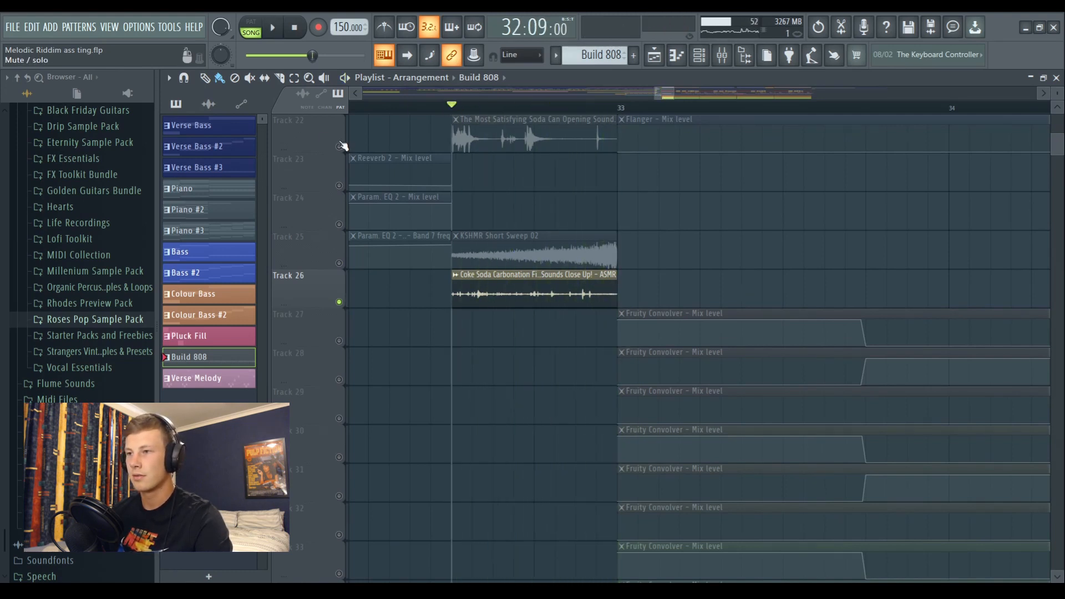
Unmute Tracks 22 and 25 alongside Track 26 and play the three pre-drop sounds together
{"action": "left_click", "coordinate": [339, 146]}
{"action": "left_click", "coordinate": [339, 263]}
{"action": "key", "text": "space"}
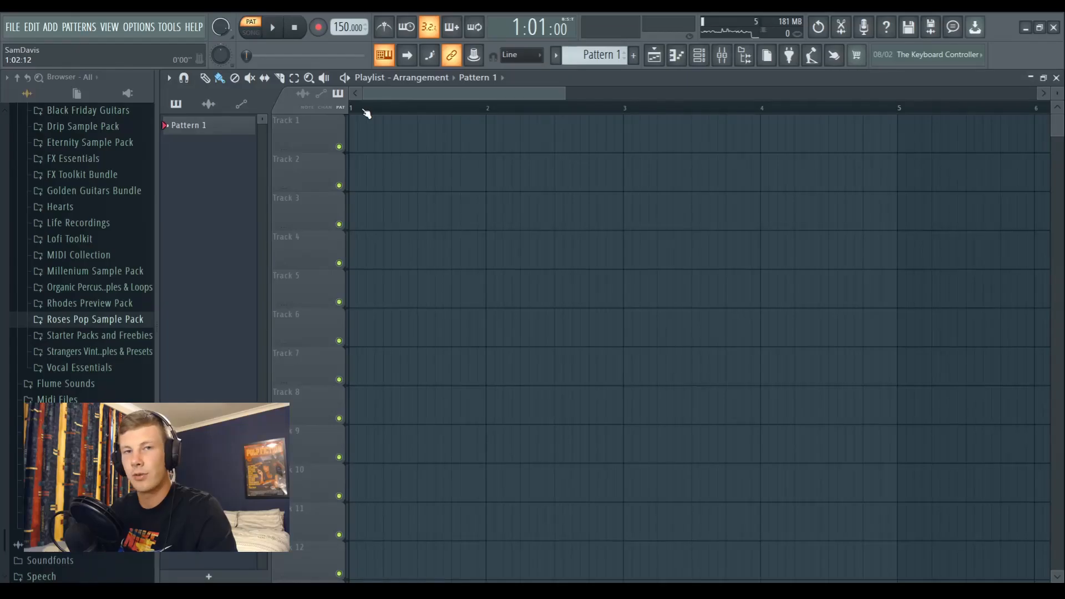
Load Serum with the BA- Vocodo Prime preset in the empty project and audition it on several notes across its keyboard
{"action": "scroll", "coordinate": [365, 111], "scroll_direction": "up", "scroll_amount": 2}
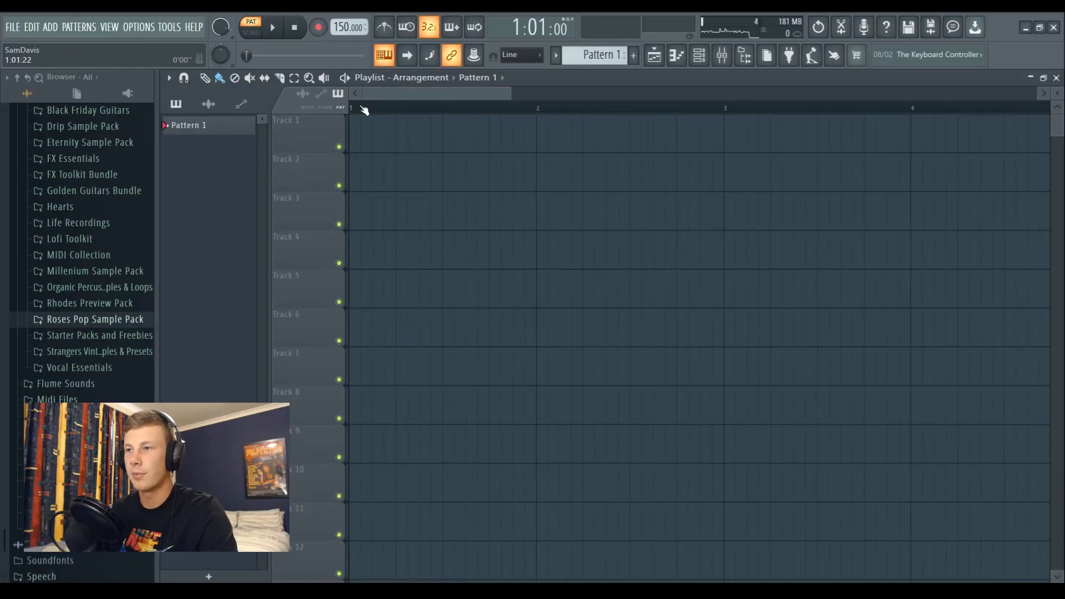
{"action": "scroll", "coordinate": [364, 110], "scroll_direction": "up", "scroll_amount": 3}
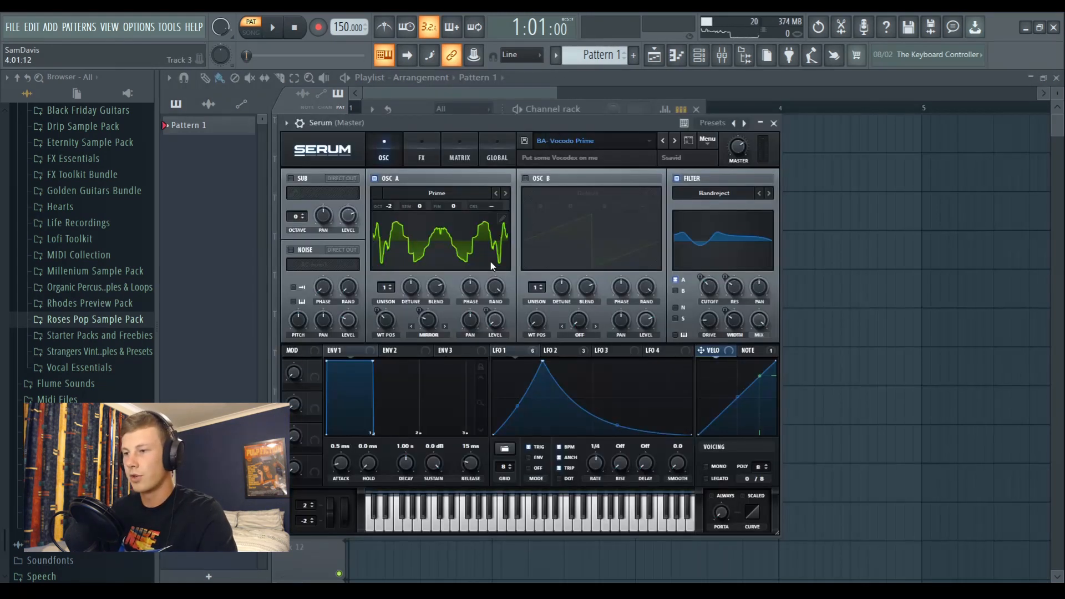
{"action": "left_click", "coordinate": [434, 518]}
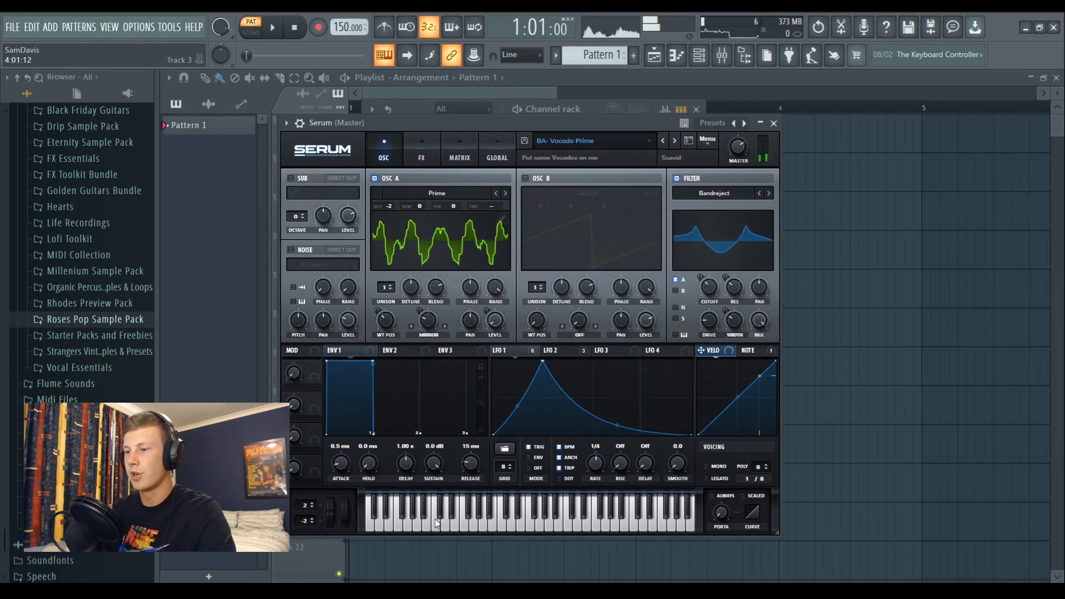
{"action": "left_click", "coordinate": [492, 522]}
{"action": "left_click", "coordinate": [553, 525]}
{"action": "left_click_drag", "start_coordinate": [554, 525], "coordinate": [431, 527]}
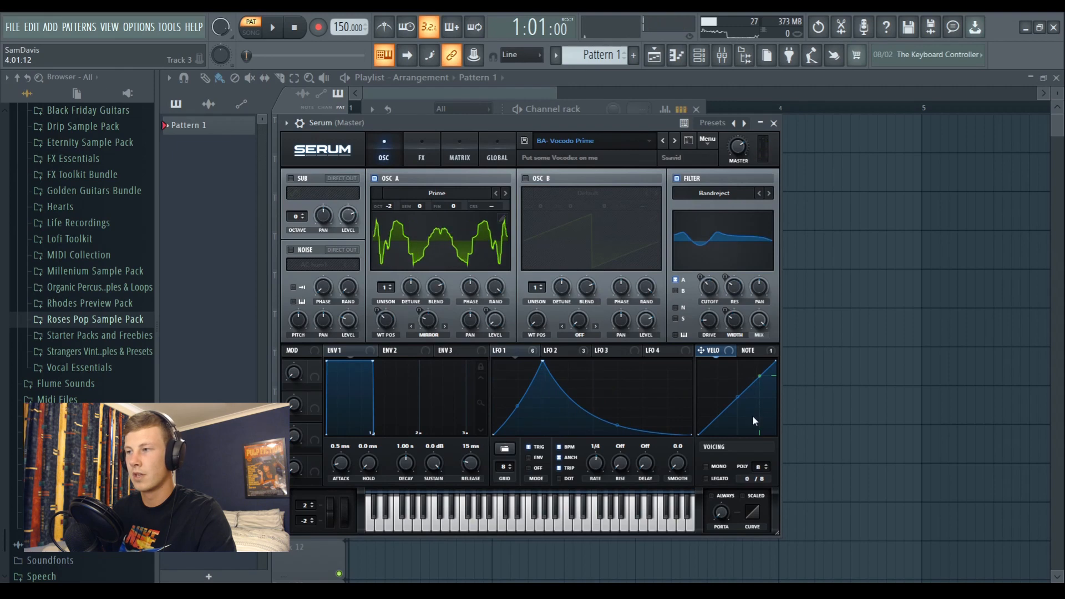
Close Serum, open its piano roll, and route the Serum channel to mixer track 1
{"action": "left_click", "coordinate": [776, 126]}
{"action": "right_click", "coordinate": [471, 168]}
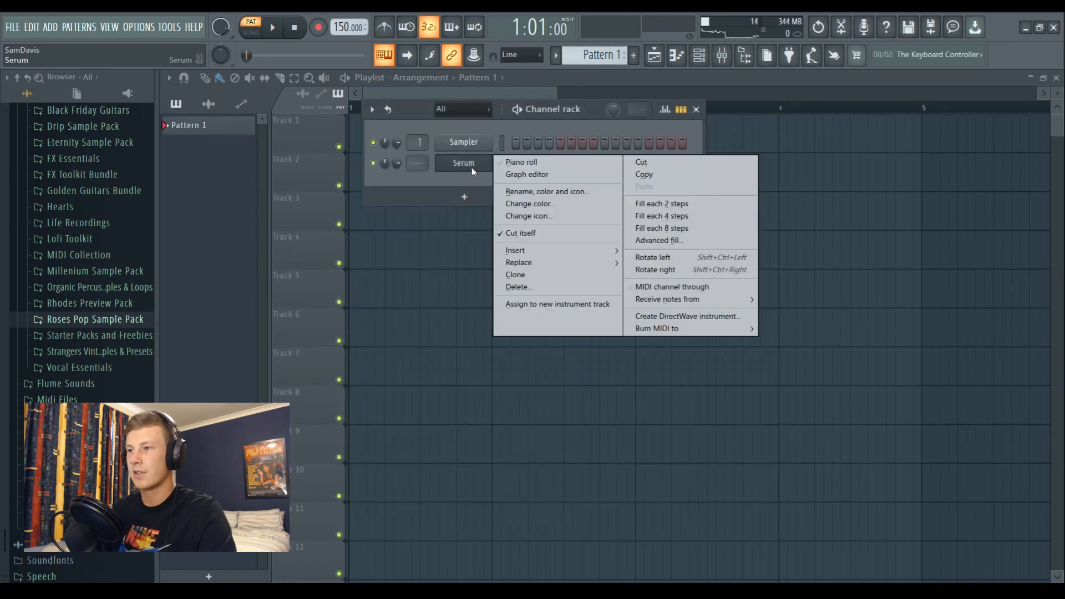
{"action": "left_click", "coordinate": [518, 162]}
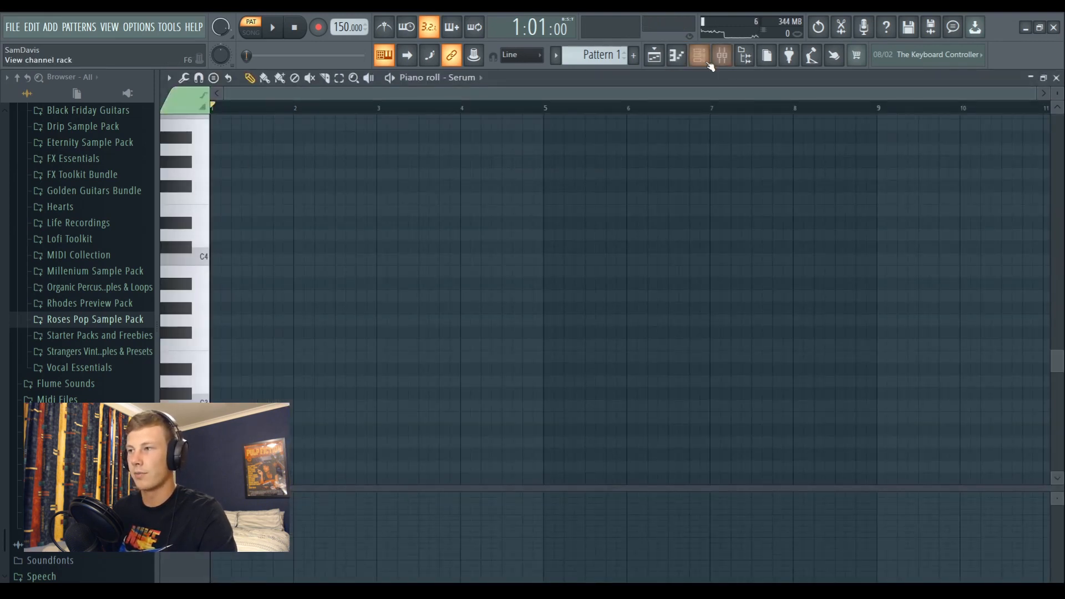
{"action": "left_click", "coordinate": [698, 54]}
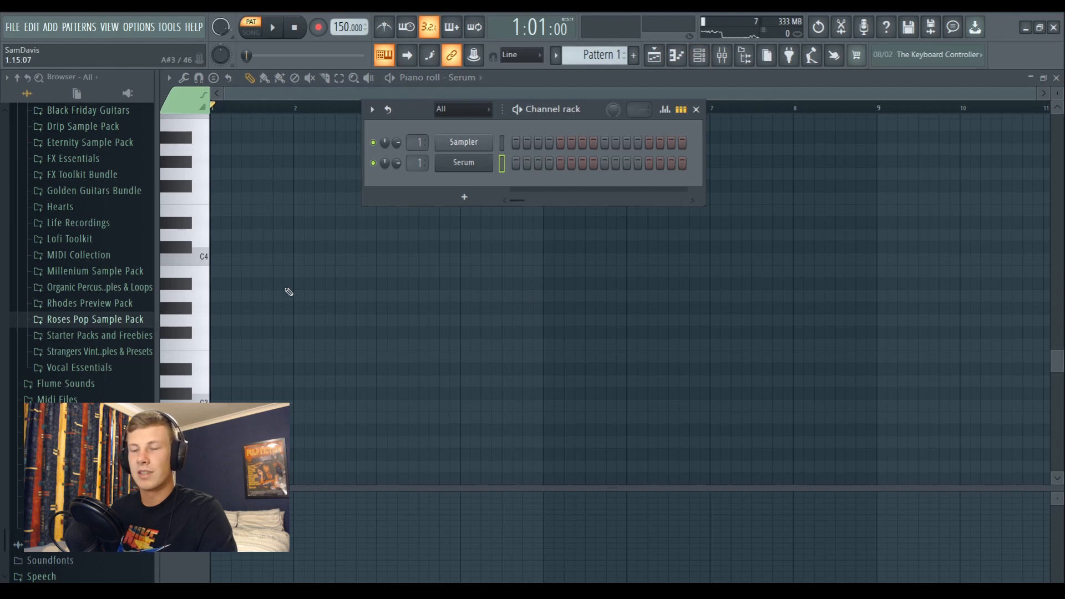
Draw a D#4 note for Serum from bar 1 and lengthen it to four bars
{"action": "scroll", "coordinate": [231, 276], "scroll_direction": "up", "scroll_amount": 1}
{"action": "left_click", "coordinate": [216, 260]}
{"action": "left_click_drag", "start_coordinate": [217, 261], "coordinate": [303, 263]}
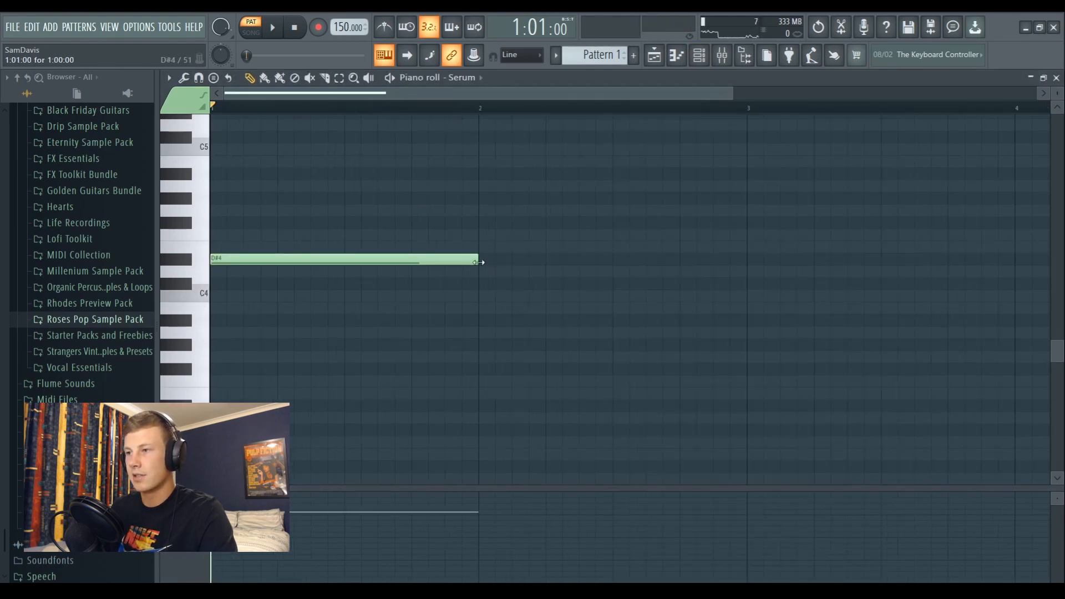
{"action": "left_click_drag", "start_coordinate": [479, 262], "coordinate": [1038, 274]}
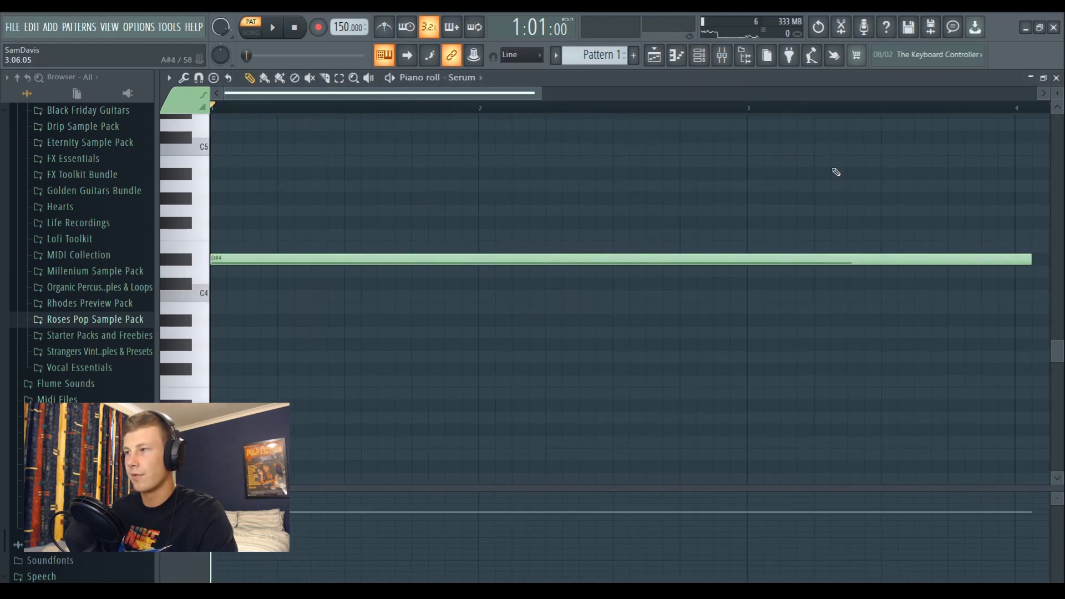
{"action": "scroll", "coordinate": [733, 119], "scroll_direction": "down", "scroll_amount": 2}
{"action": "scroll", "coordinate": [735, 113], "scroll_direction": "down", "scroll_amount": 2}
Place the four-bar Pattern 1 clip at bar 1 of Track 1 in the playlist
{"action": "key", "text": "F5"}
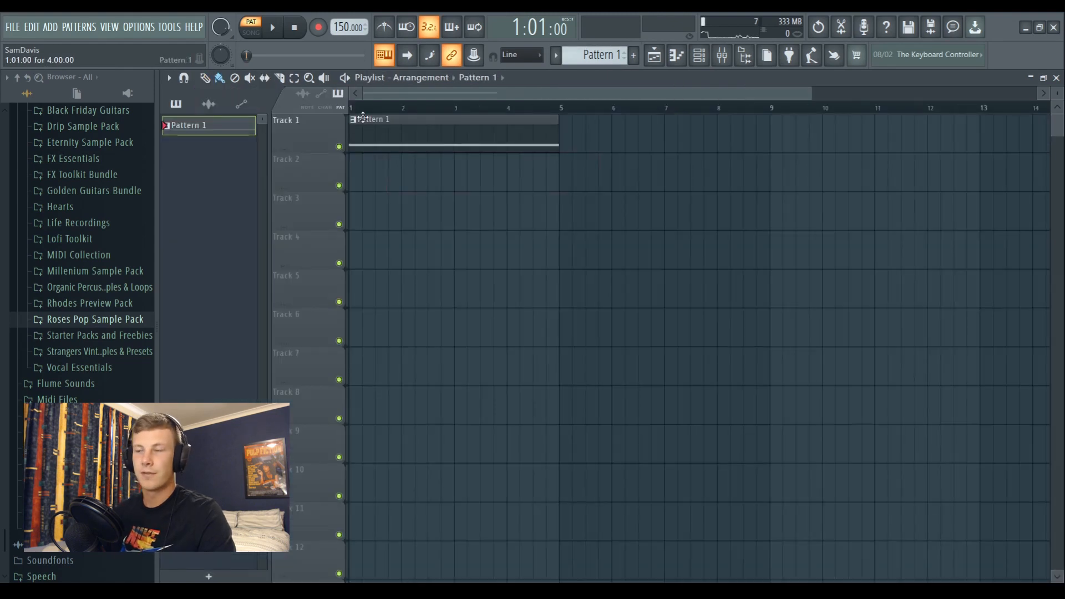
{"action": "scroll", "coordinate": [382, 96], "scroll_direction": "up", "scroll_amount": 3}
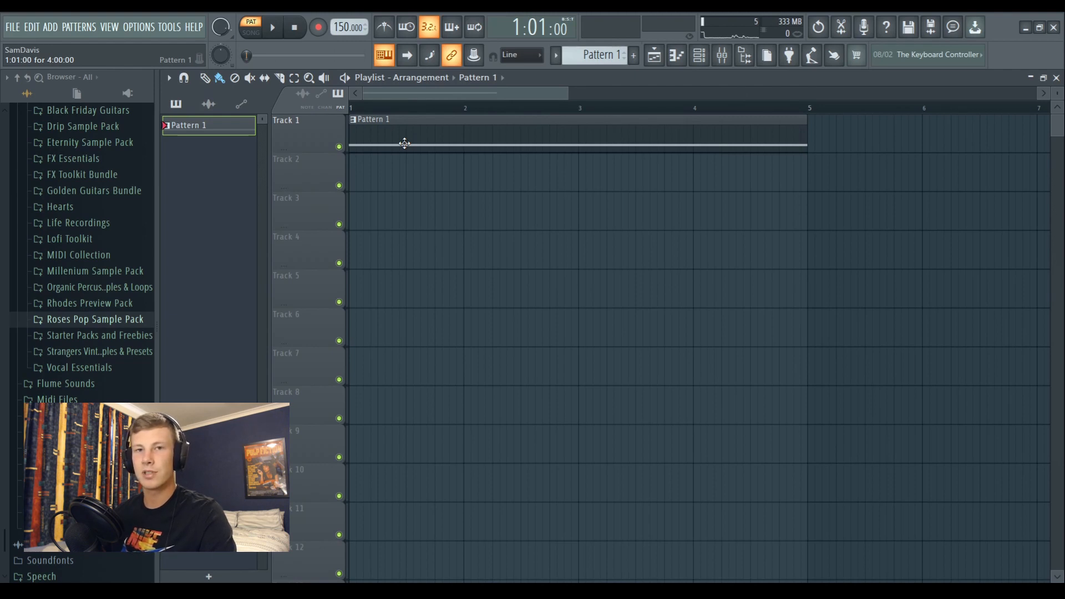
{"action": "scroll", "coordinate": [378, 118], "scroll_direction": "down", "scroll_amount": 1}
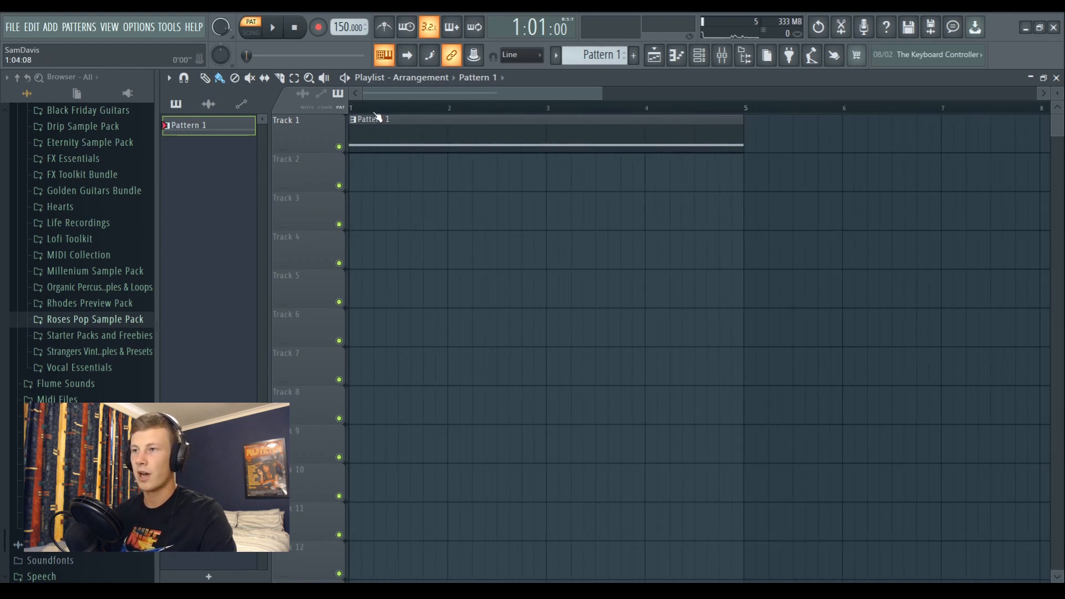
Add a second Serum with default saws on both oscillators, 8 and 16 unison voices, oscillator B up one octave at 54% level, and audition it
{"action": "left_click", "coordinate": [699, 55]}
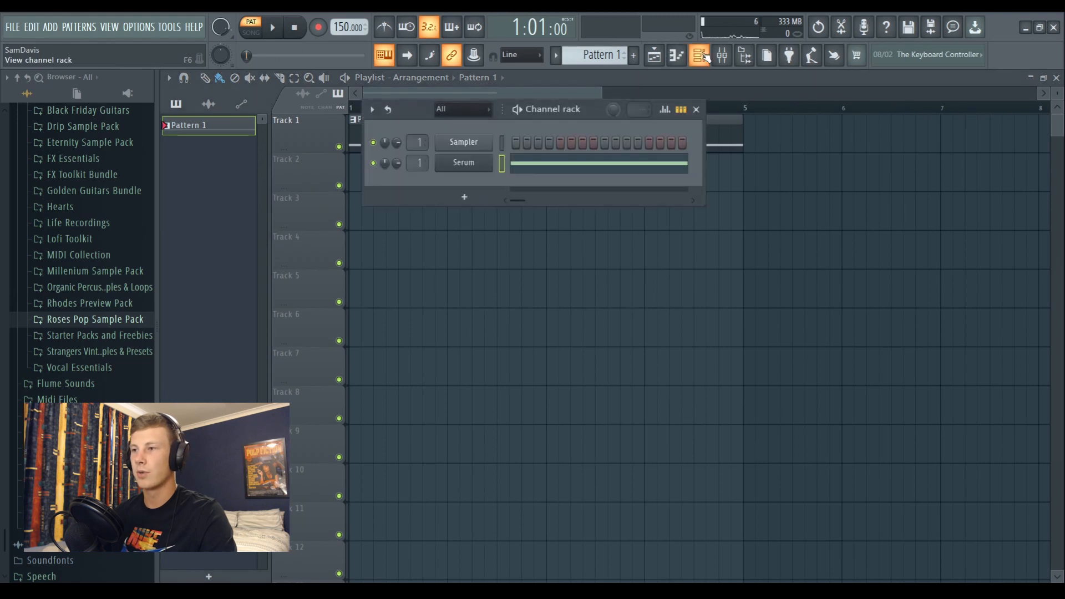
{"action": "left_click", "coordinate": [464, 197]}
{"action": "left_click", "coordinate": [486, 38]}
{"action": "scroll", "coordinate": [442, 308], "scroll_direction": "down", "scroll_amount": 5}
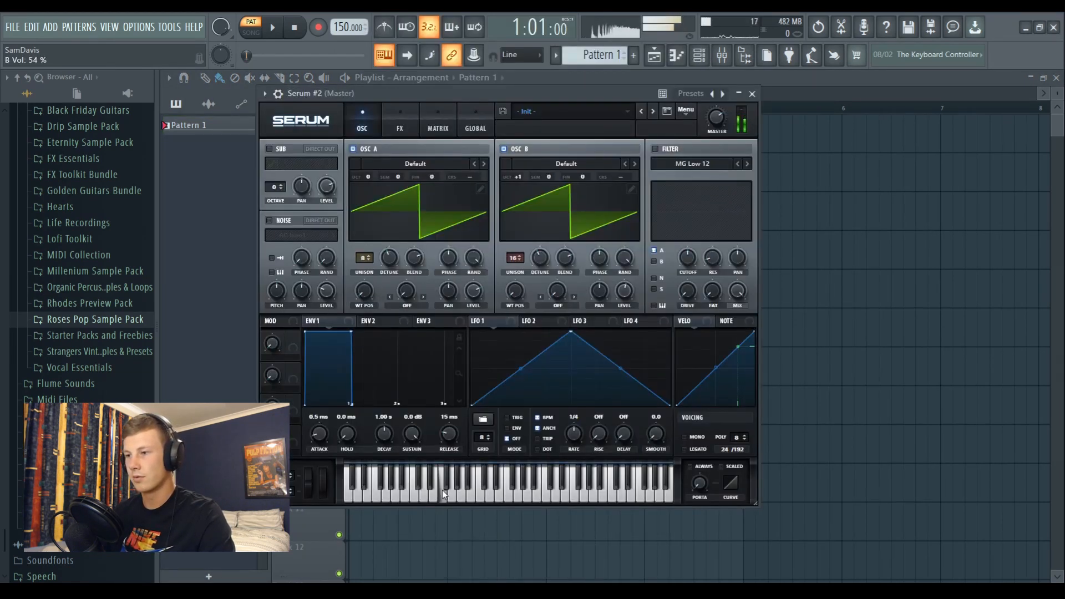
{"action": "left_click", "coordinate": [554, 500]}
Build a four-bar chord of D#4, G#4 and C#5 for Serum #2, mute the first Serum channel, and play the chord in song mode
{"action": "left_click_drag", "start_coordinate": [222, 247], "coordinate": [208, 290]}
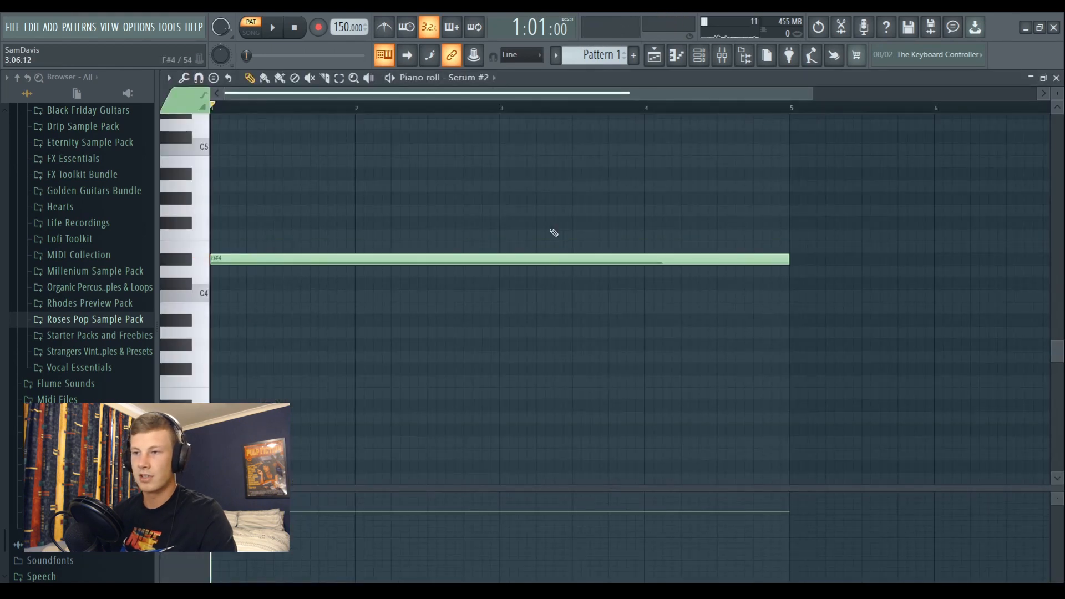
{"action": "left_click", "coordinate": [215, 201]}
{"action": "scroll", "coordinate": [224, 221], "scroll_direction": "up", "scroll_amount": 4}
{"action": "key", "text": "space"}
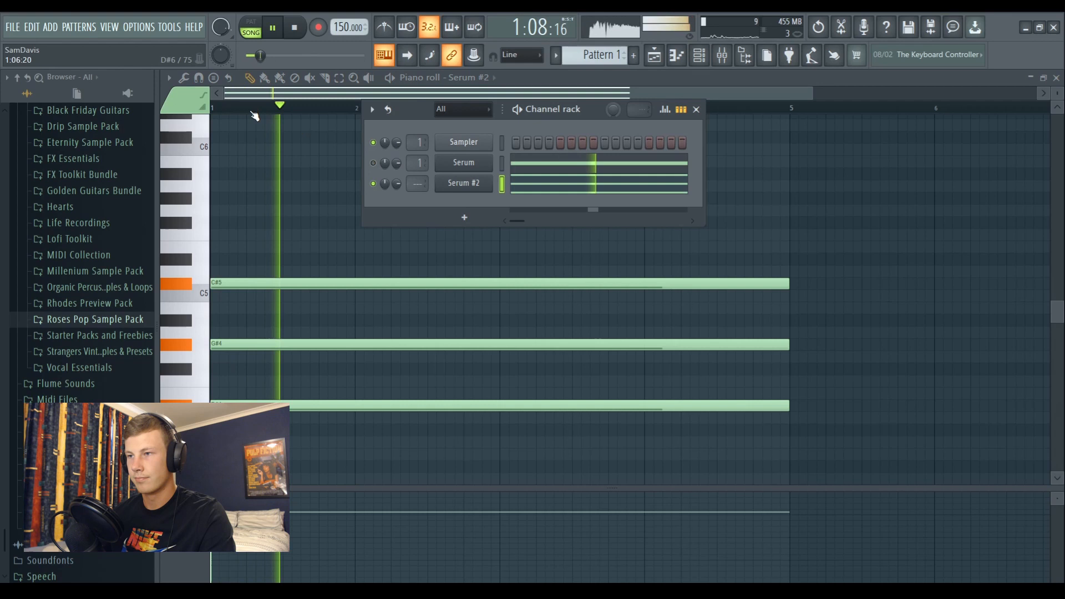
Stop playback, select the first sixteenth-note step of the Pattern 1 clip in the playlist, and open the file commands for exporting it
{"action": "key", "text": "space"}
{"action": "left_click", "coordinate": [254, 105]}
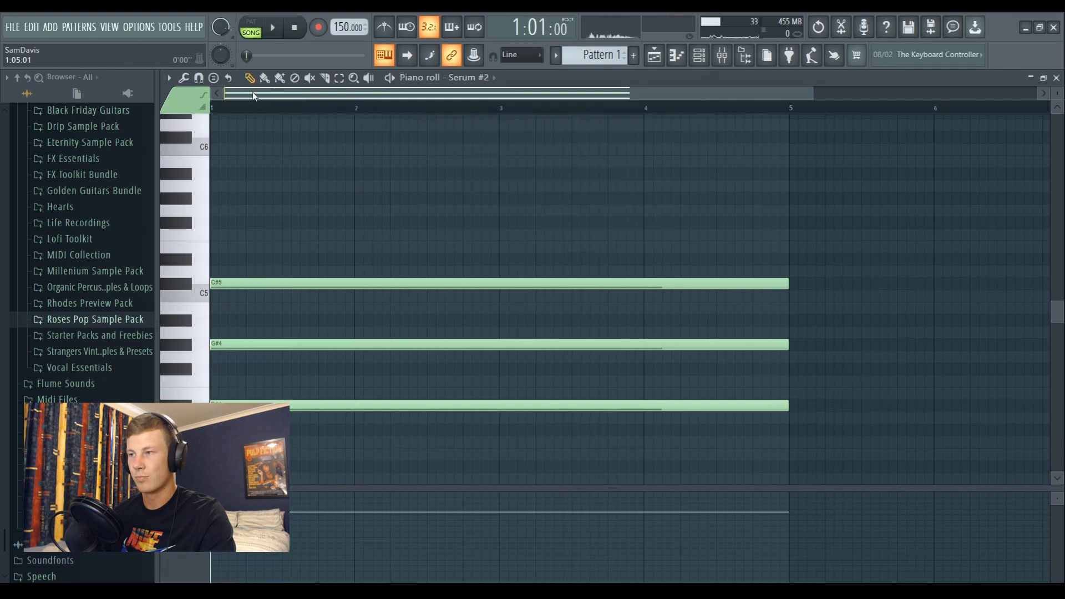
{"action": "left_click", "coordinate": [654, 55]}
{"action": "scroll", "coordinate": [378, 111], "scroll_direction": "up", "scroll_amount": 3}
{"action": "scroll", "coordinate": [381, 96], "scroll_direction": "up", "scroll_amount": 3}
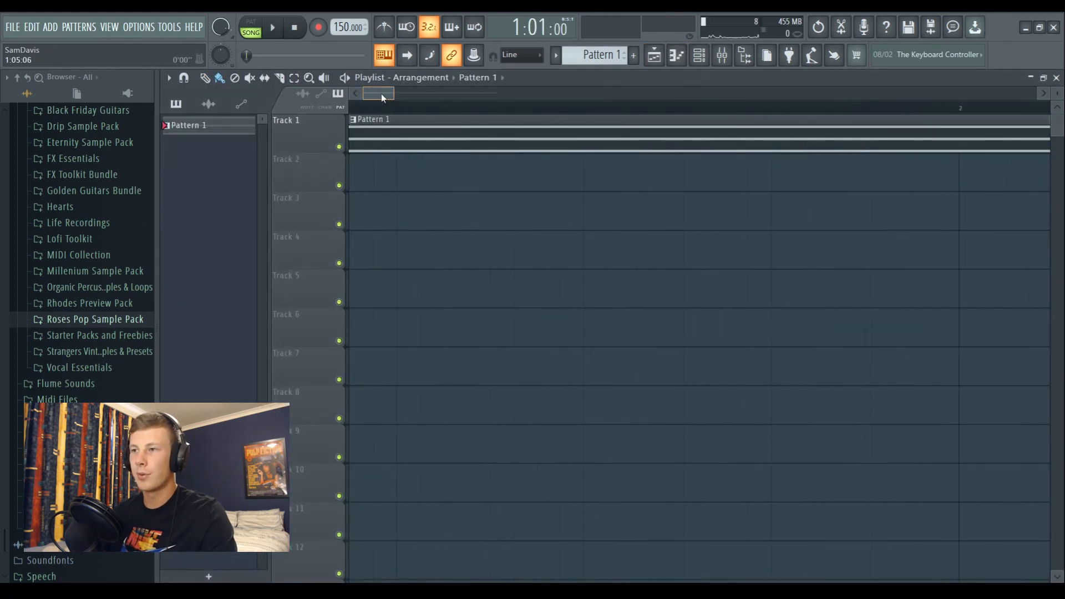
{"action": "scroll", "coordinate": [379, 106], "scroll_direction": "down", "scroll_amount": 1}
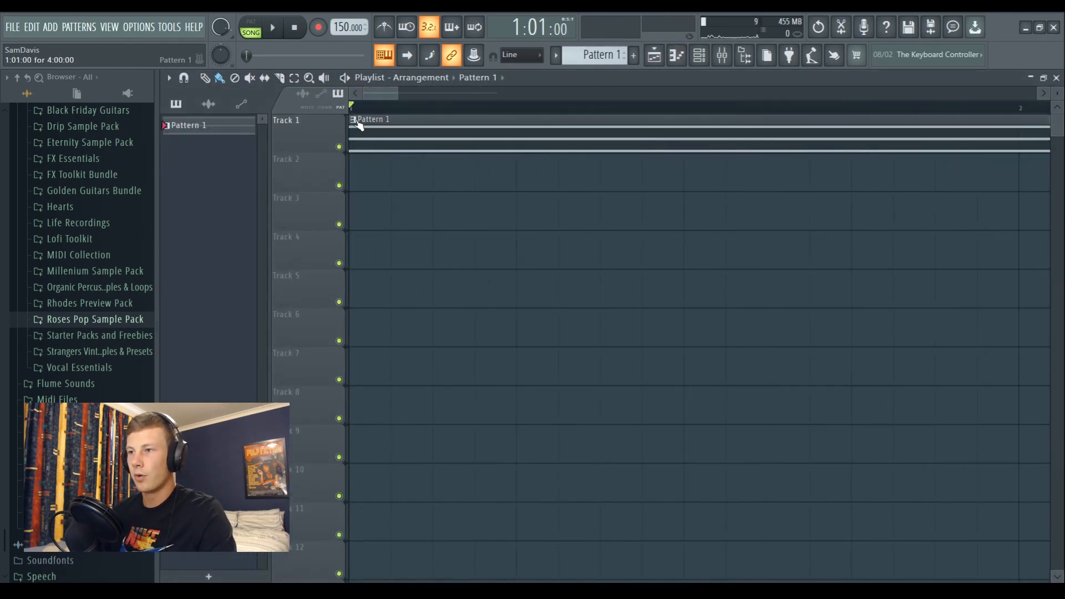
{"action": "left_click_drag", "start_coordinate": [386, 109], "coordinate": [412, 112]}
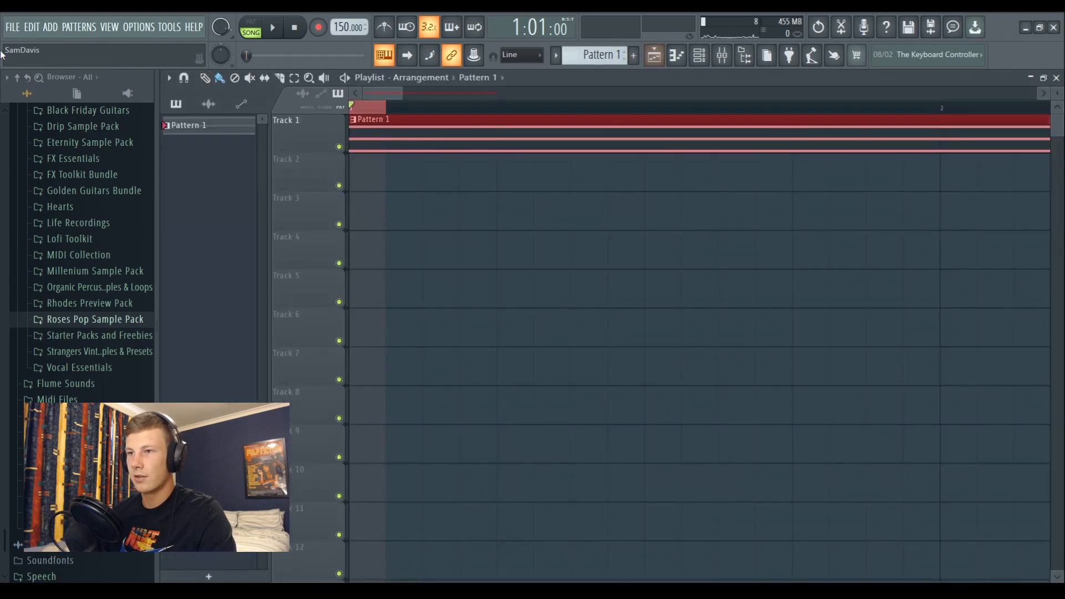
{"action": "left_click", "coordinate": [12, 27]}
{"action": "mouse_move", "coordinate": [41, 136]}
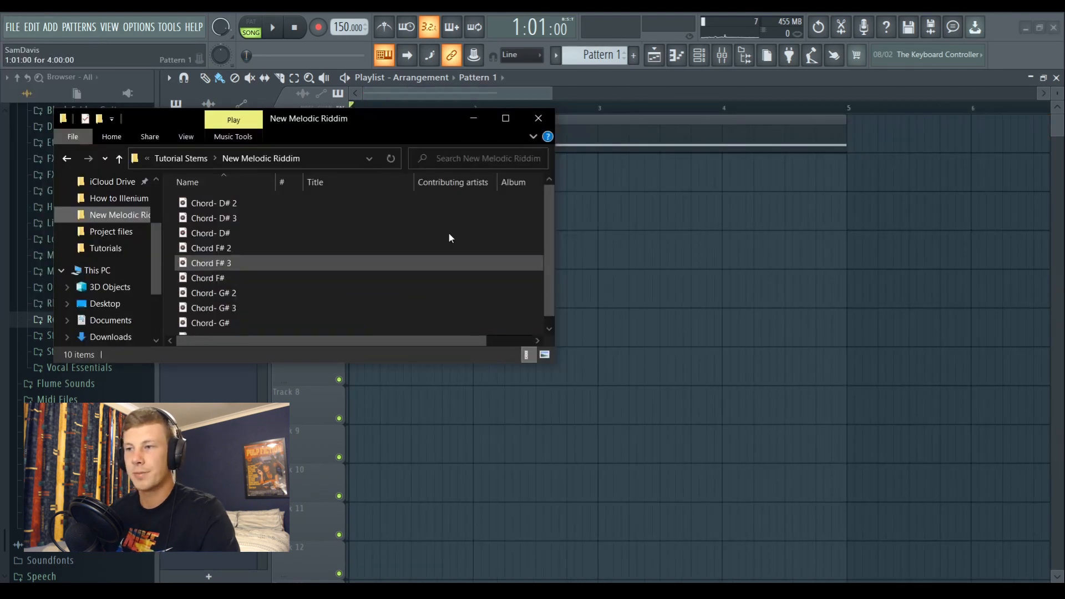
Look through the D#, F# and G# chord samples in the New Melodic Riddim stems folder
{"action": "left_click_drag", "start_coordinate": [379, 123], "coordinate": [373, 120]}
{"action": "scroll", "coordinate": [245, 231], "scroll_direction": "down", "scroll_amount": 1}
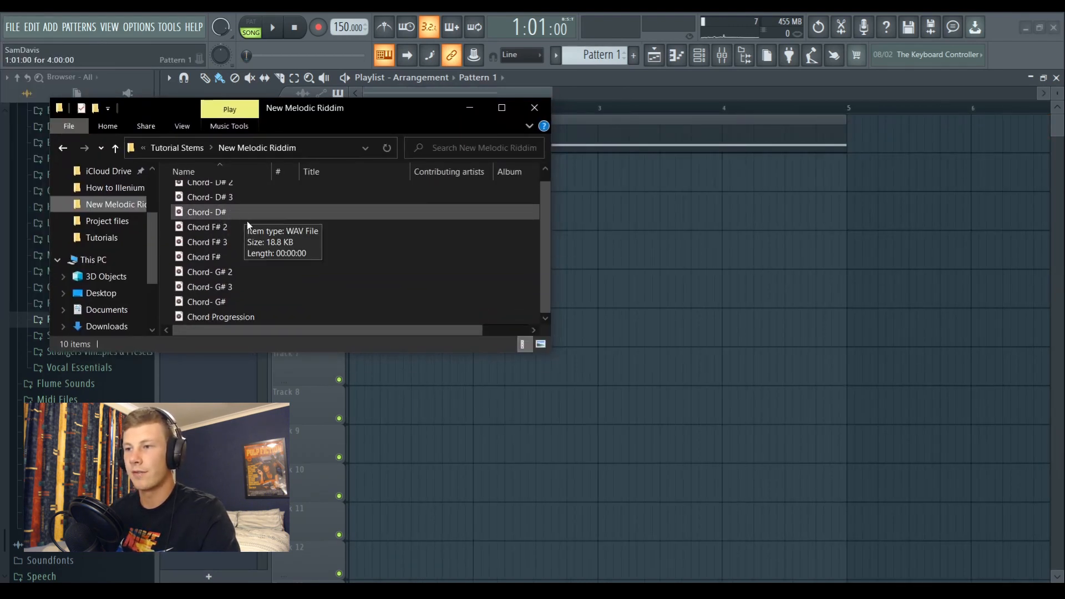
{"action": "scroll", "coordinate": [234, 301], "scroll_direction": "up", "scroll_amount": 1}
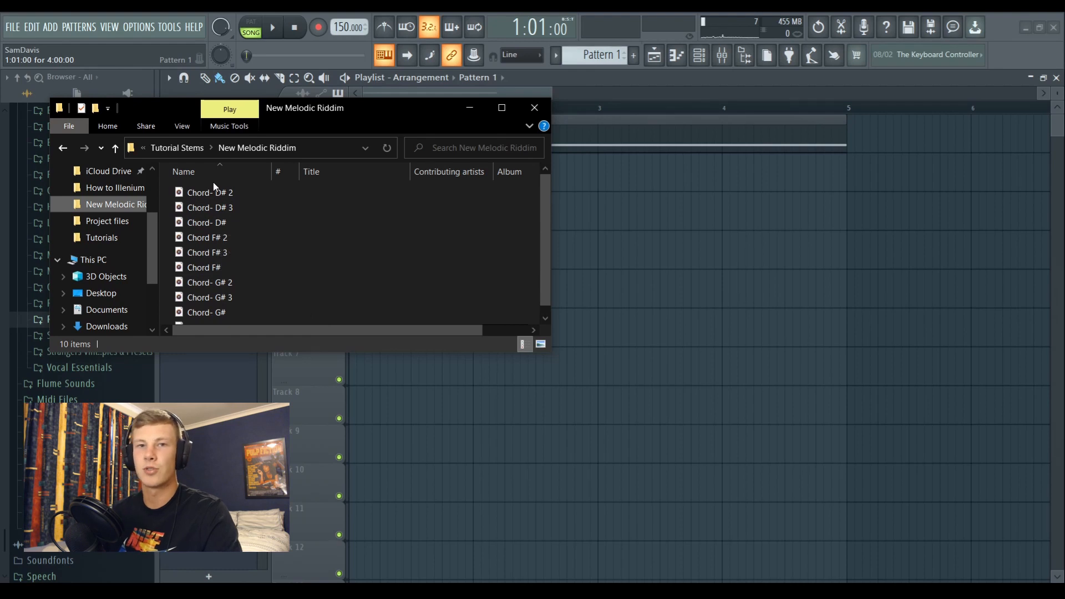
{"action": "left_click_drag", "start_coordinate": [502, 112], "coordinate": [503, 107]}
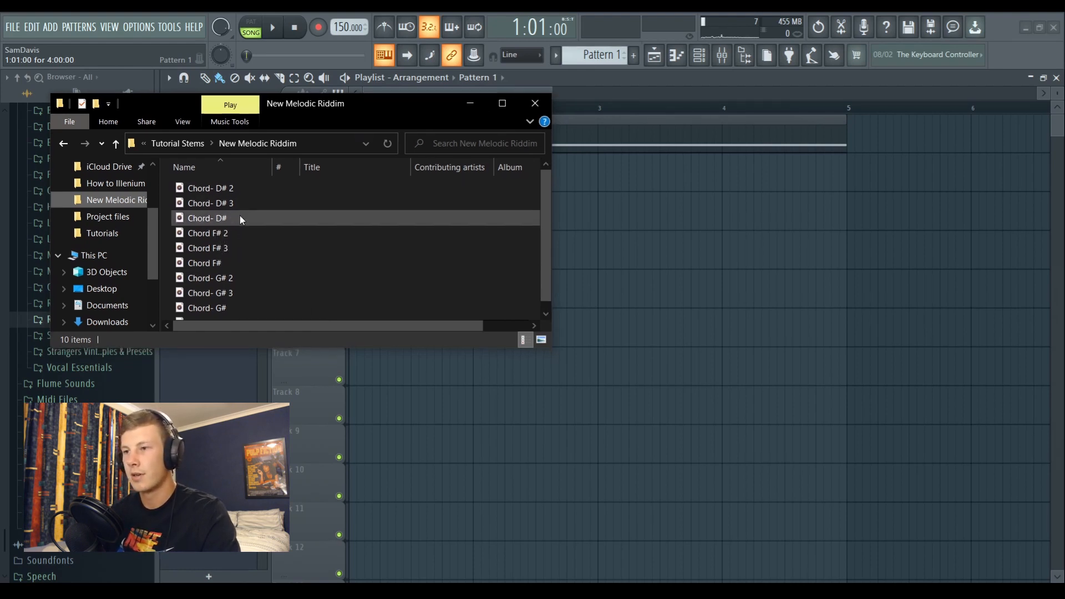
Load Fruity Convolver into the first effect slot of mixer Insert 1
{"action": "left_click", "coordinate": [666, 119]}
{"action": "left_click", "coordinate": [722, 55]}
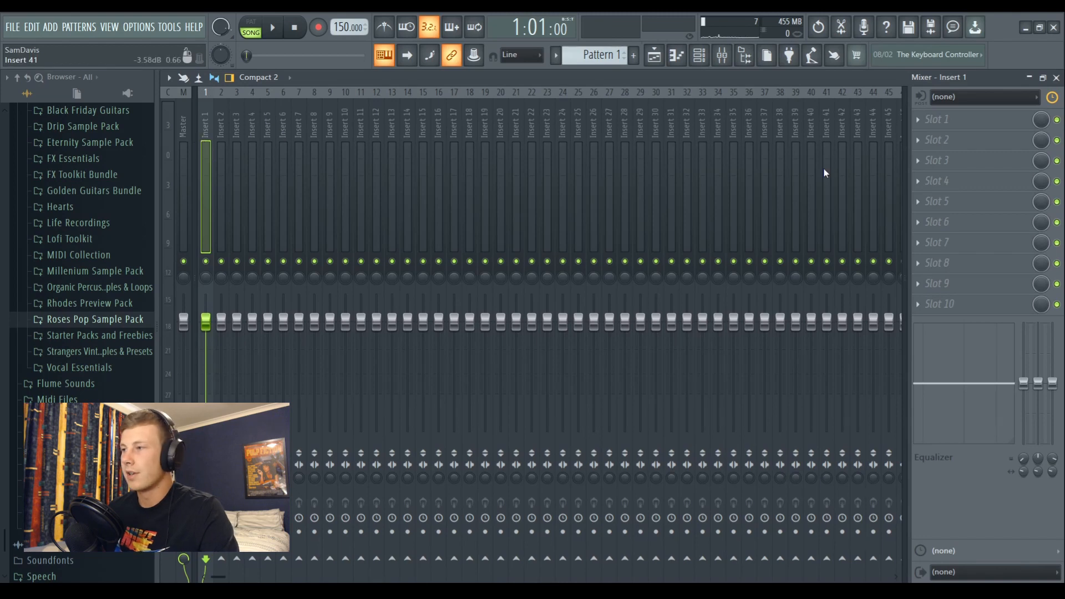
{"action": "left_click", "coordinate": [937, 119]}
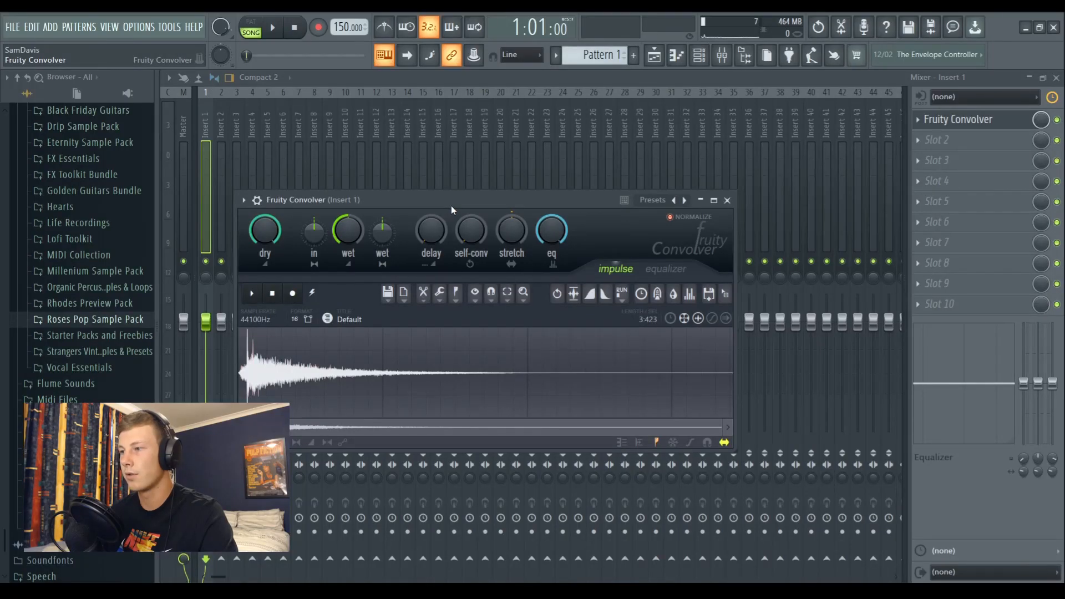
{"action": "left_click_drag", "start_coordinate": [451, 205], "coordinate": [481, 152]}
Load the Chord- D# sample from the stems folder as the Convolver's impulse and close the folder window
{"action": "key", "text": "alt+Tab"}
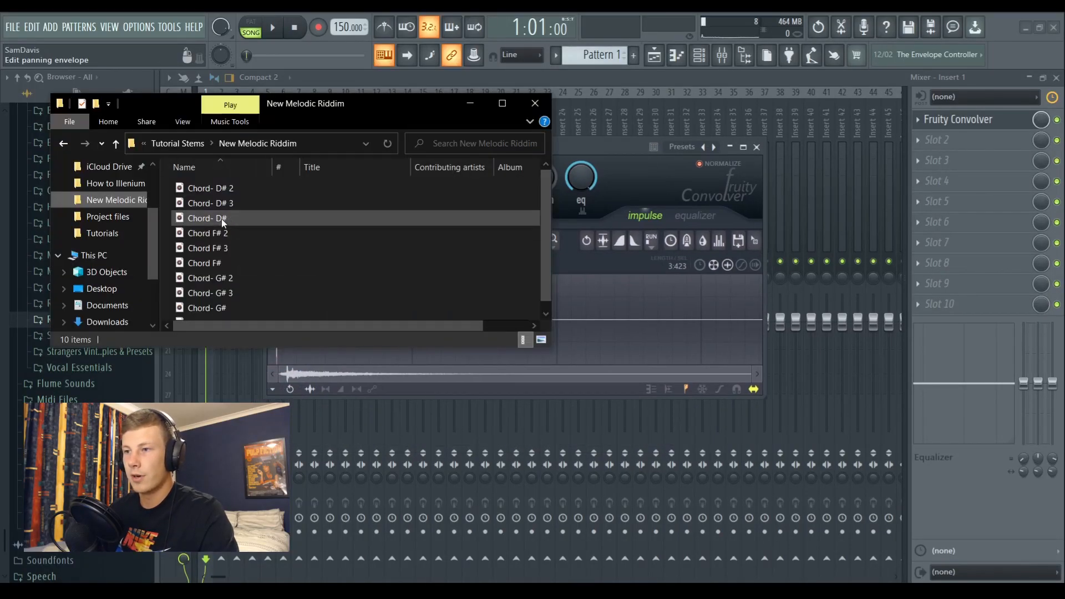
{"action": "left_click_drag", "start_coordinate": [221, 219], "coordinate": [628, 303]}
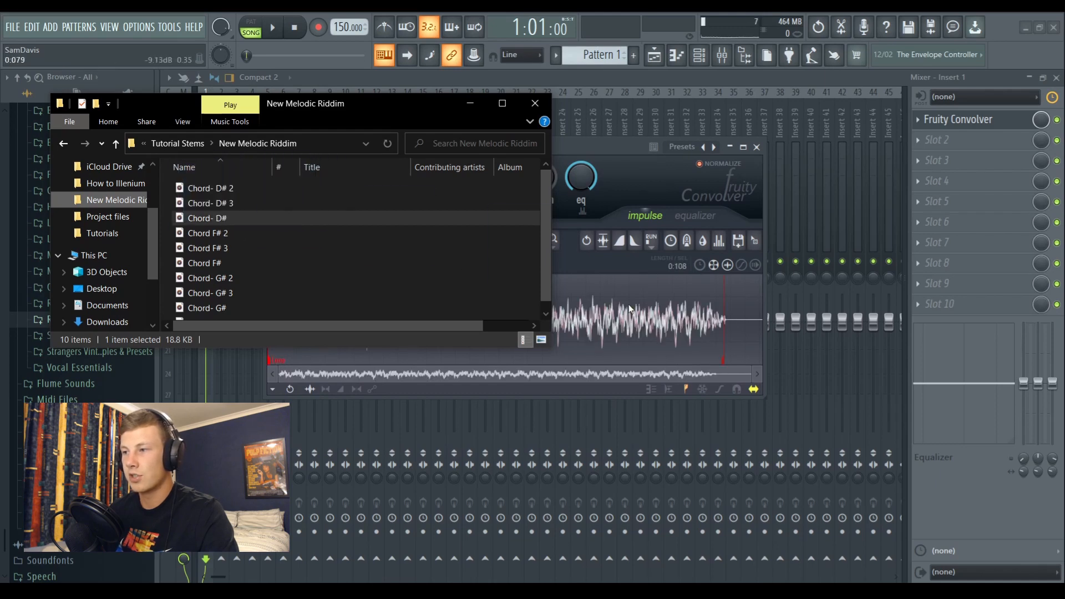
{"action": "left_click", "coordinate": [534, 103]}
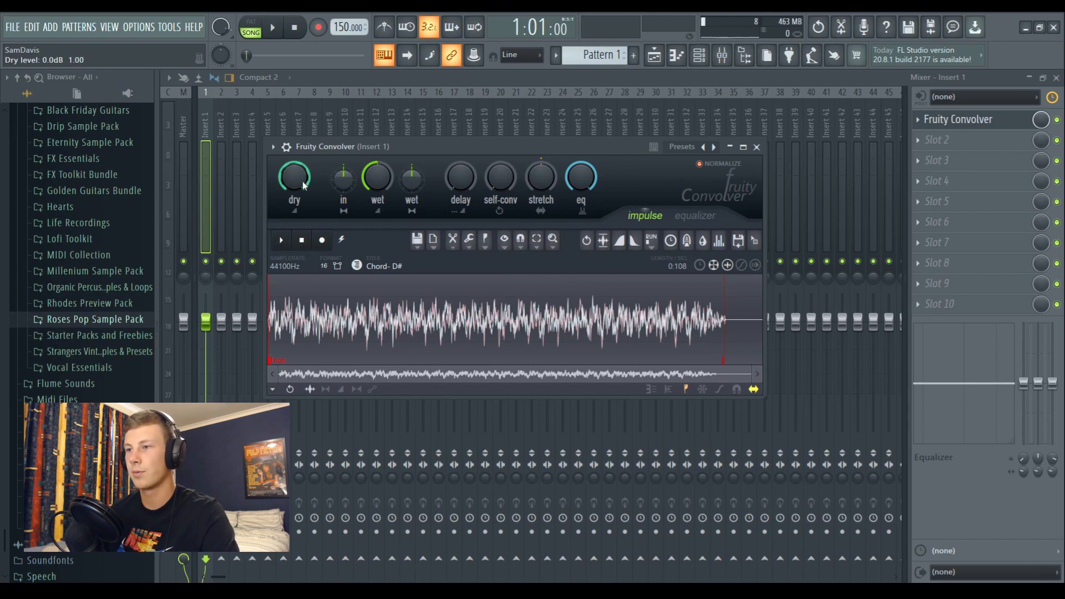
{"action": "left_click_drag", "start_coordinate": [645, 149], "coordinate": [653, 123]}
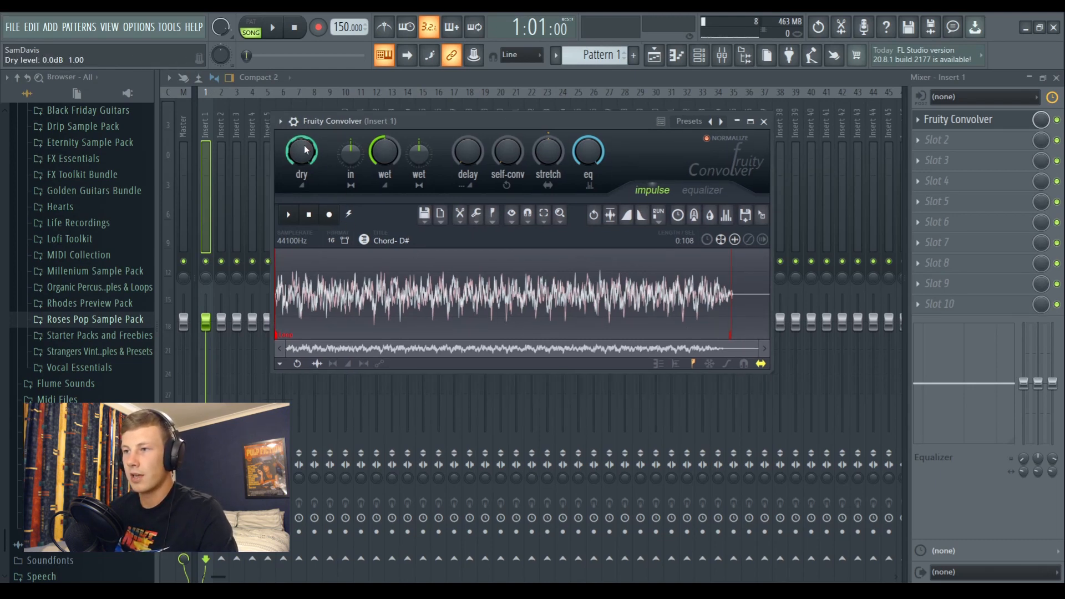
Play the first Serum's note in song mode and compare its sound with Fruity Convolver bypassed and enabled
{"action": "key", "text": "F5"}
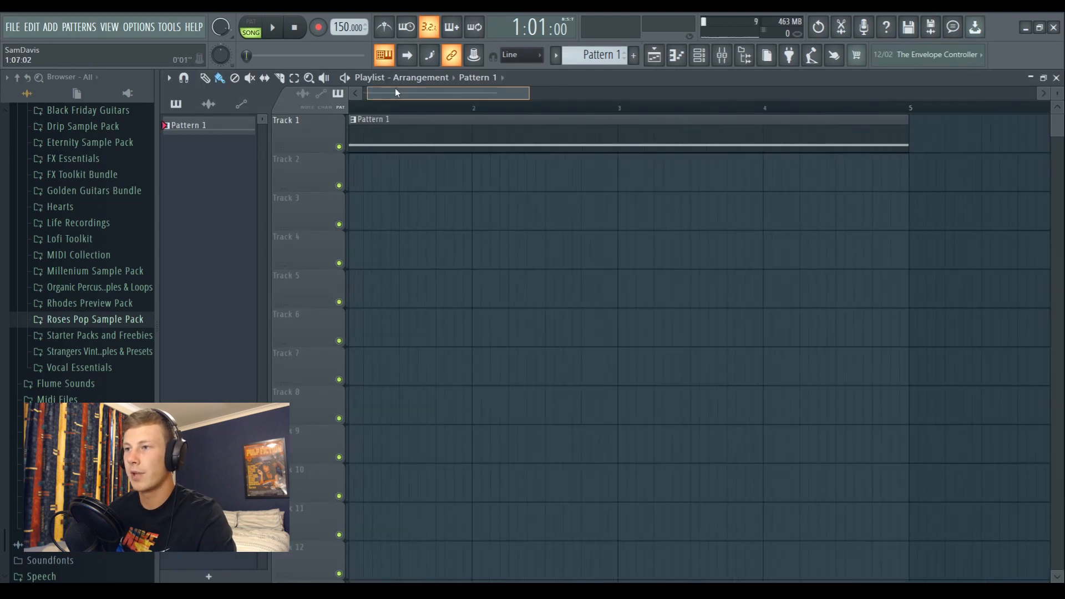
{"action": "left_click", "coordinate": [709, 60]}
{"action": "left_click", "coordinate": [502, 162]}
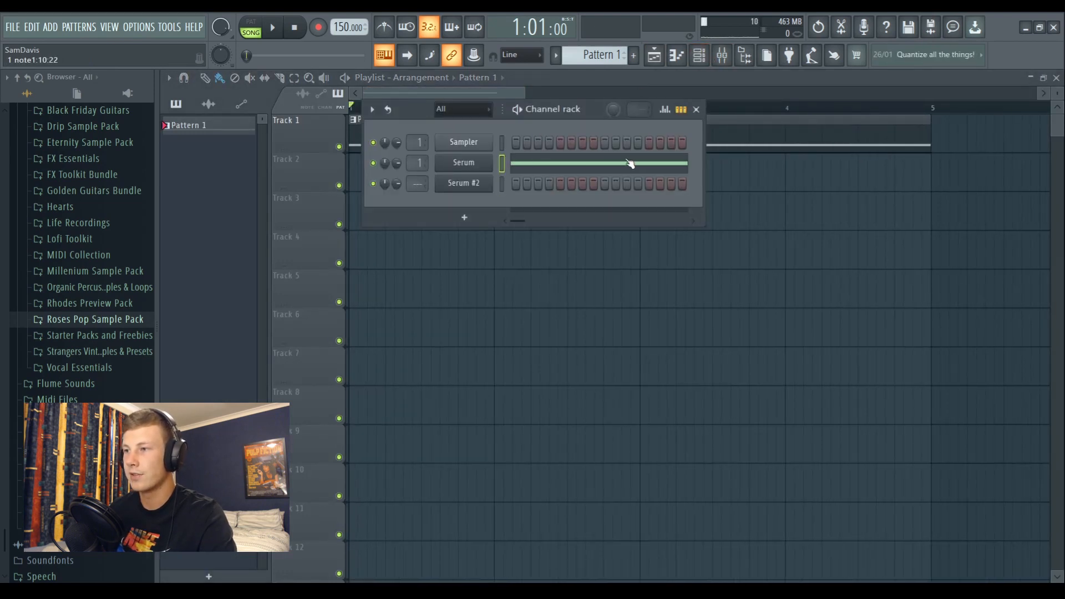
{"action": "key", "text": "space"}
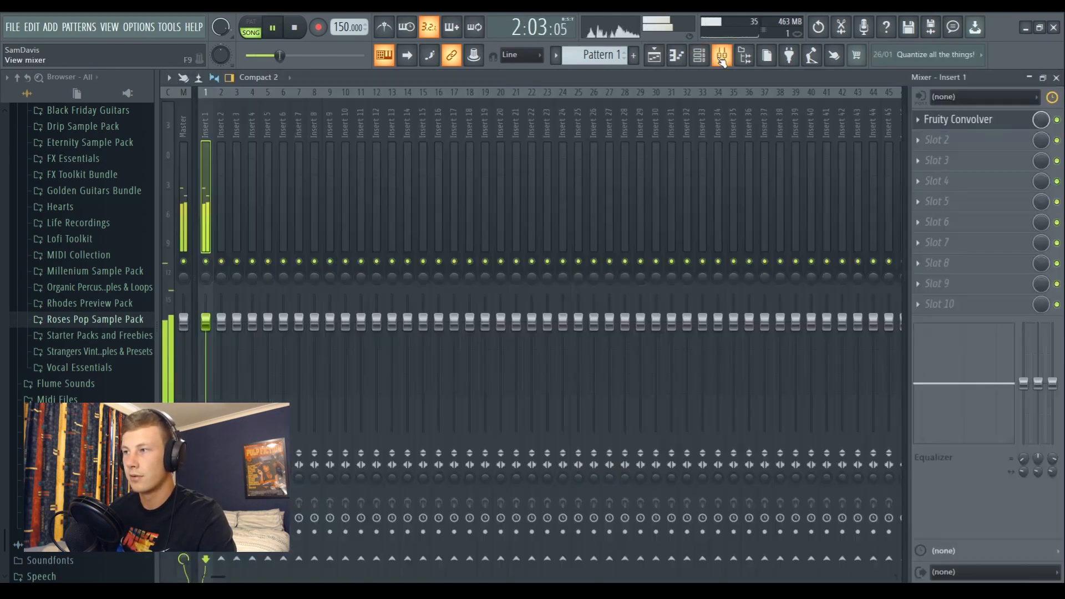
{"action": "left_click", "coordinate": [721, 55]}
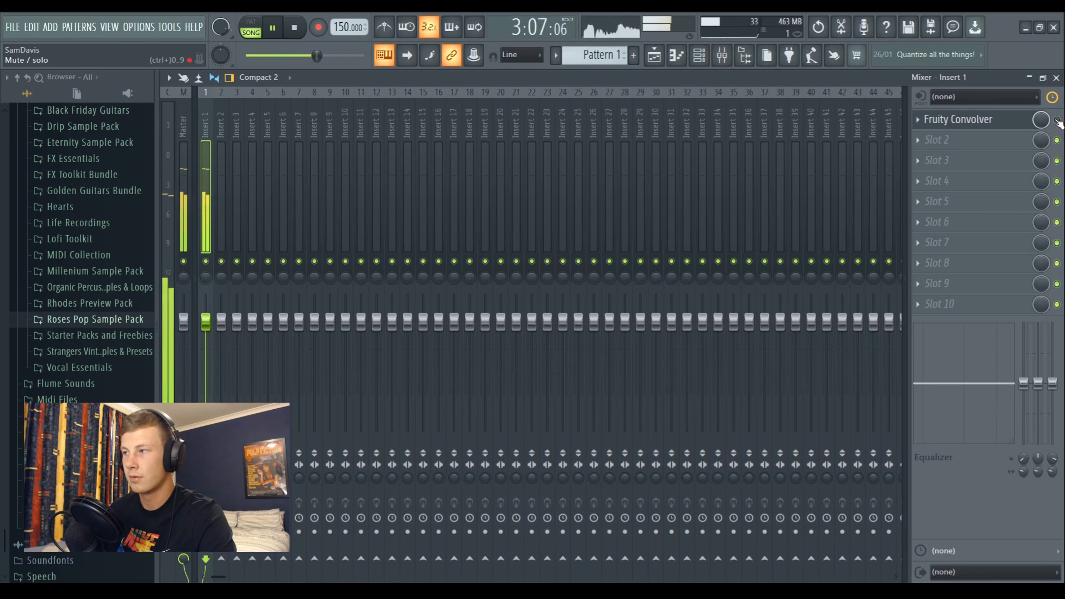
{"action": "left_click", "coordinate": [976, 119]}
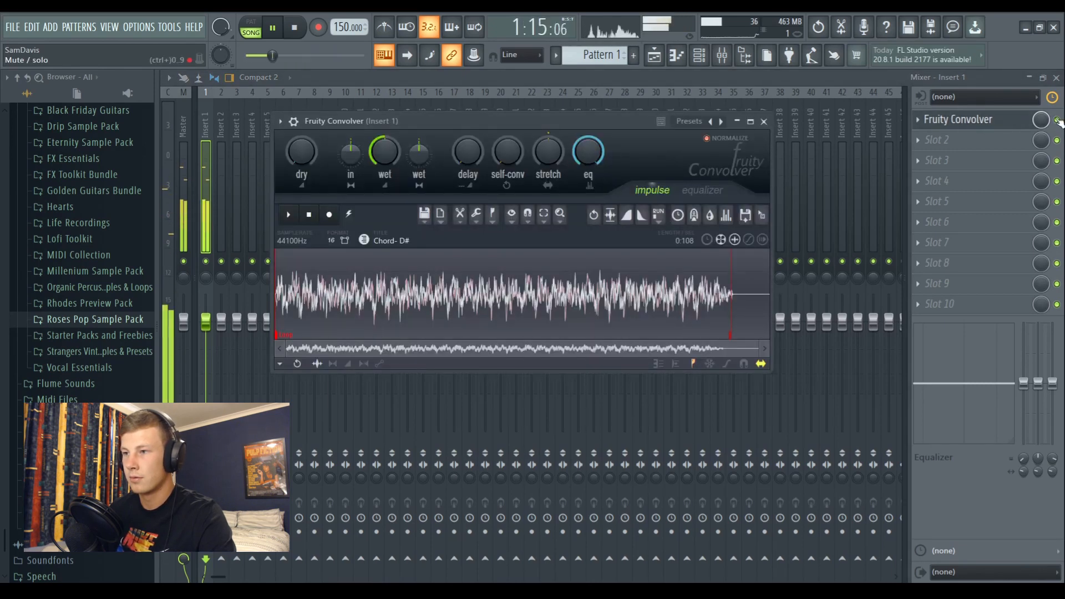
{"action": "left_click", "coordinate": [1057, 120]}
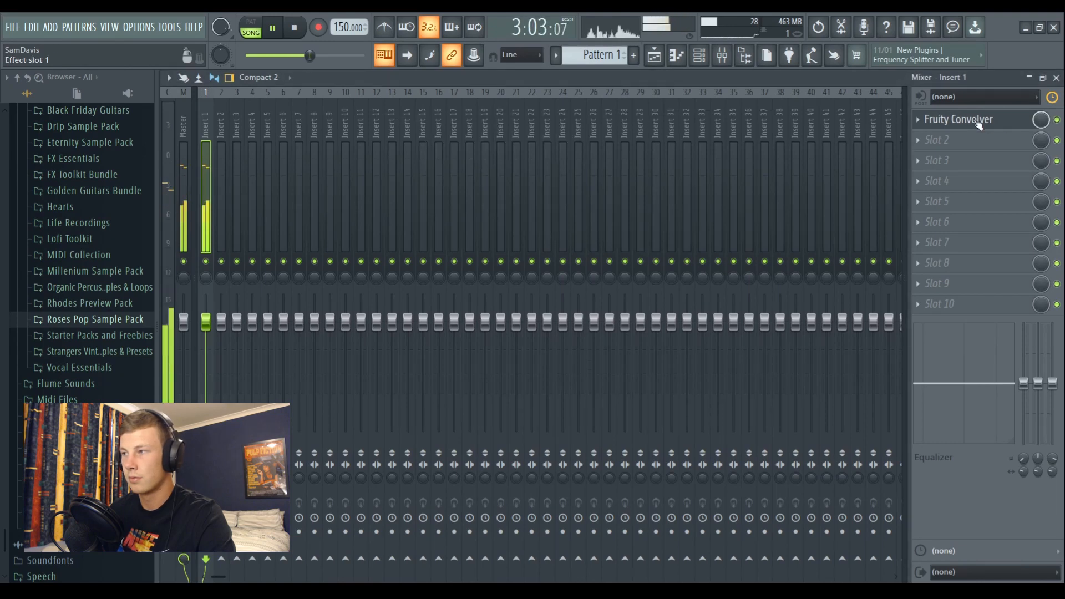
Turn the Convolver's dry level fully down to -INF dB, audition the result, and close the plugin window
{"action": "left_click", "coordinate": [960, 119]}
{"action": "key", "text": "space"}
{"action": "left_click_drag", "start_coordinate": [437, 122], "coordinate": [426, 150]}
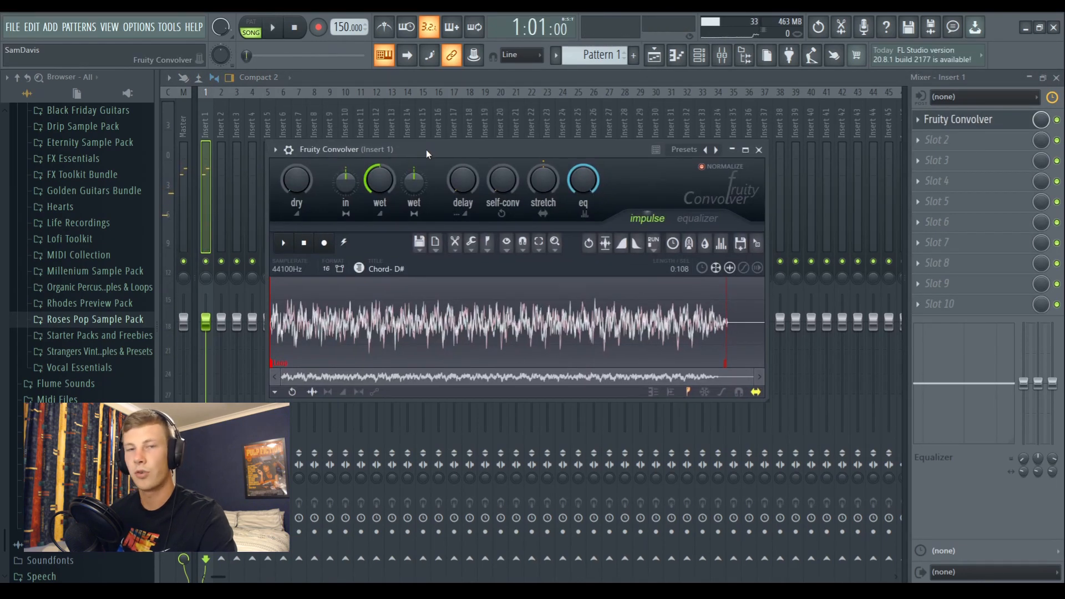
{"action": "key", "text": "space"}
{"action": "mouse_move", "coordinate": [305, 172]}
{"action": "left_mouse_down"}
{"action": "mouse_move", "coordinate": [284, 111]}
{"action": "mouse_move", "coordinate": [284, 59]}
{"action": "mouse_move", "coordinate": [288, 577]}
{"action": "mouse_move", "coordinate": [288, 28]}
{"action": "mouse_move", "coordinate": [293, 183]}
{"action": "left_mouse_up"}
{"action": "key", "text": "space"}
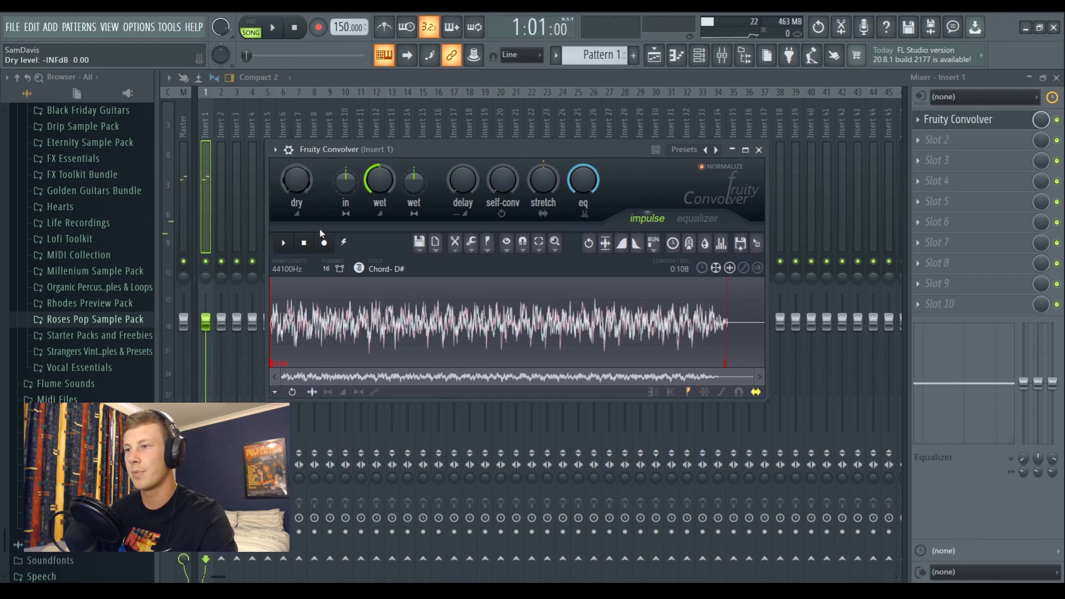
{"action": "left_click_drag", "start_coordinate": [412, 142], "coordinate": [443, 126]}
{"action": "left_click", "coordinate": [788, 135]}
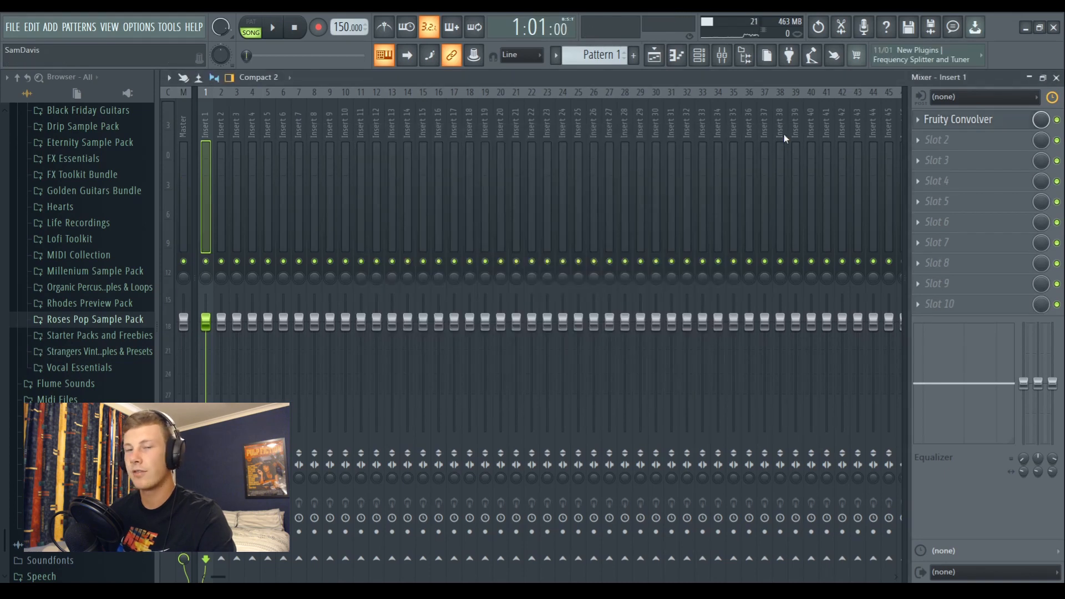
Reopen Fruity Convolver on Insert 1 to review its impulse and dry level, and close it again
{"action": "left_click", "coordinate": [959, 126]}
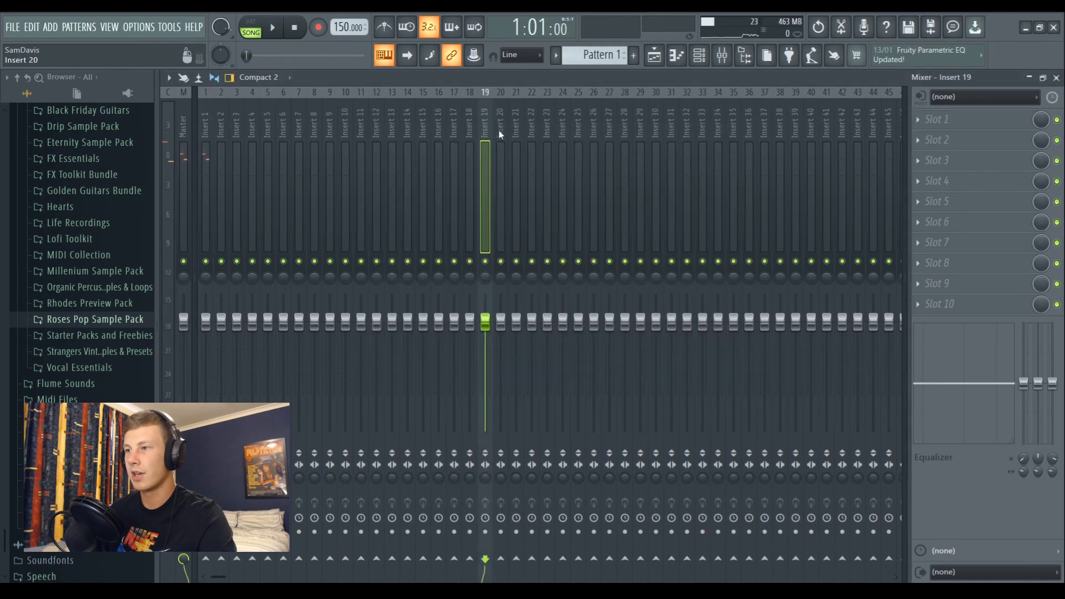
{"action": "left_click", "coordinate": [213, 109]}
{"action": "left_click", "coordinate": [938, 119]}
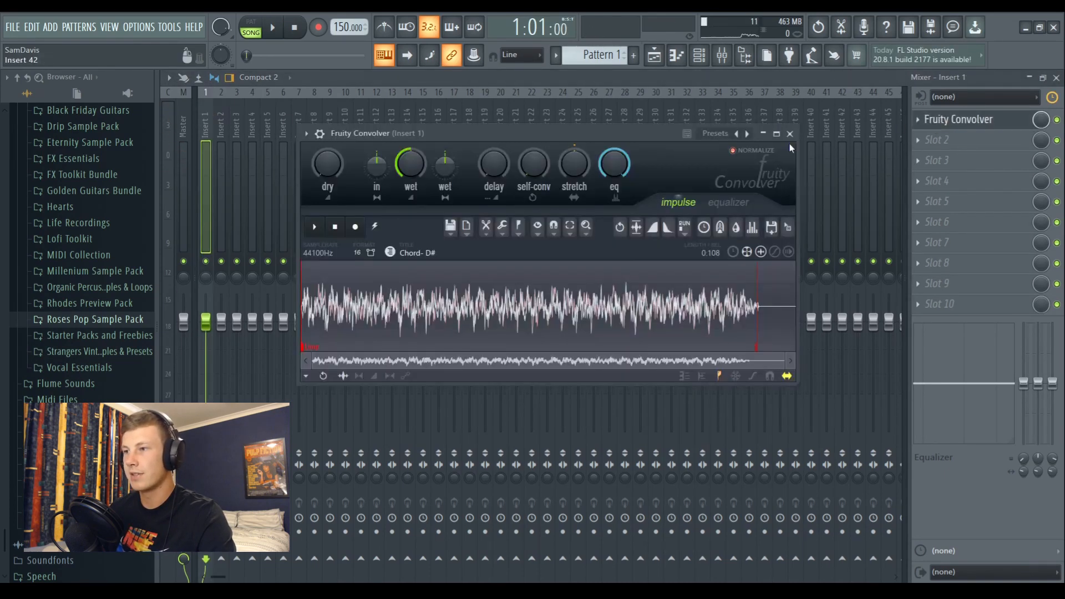
{"action": "left_click_drag", "start_coordinate": [543, 142], "coordinate": [464, 113]}
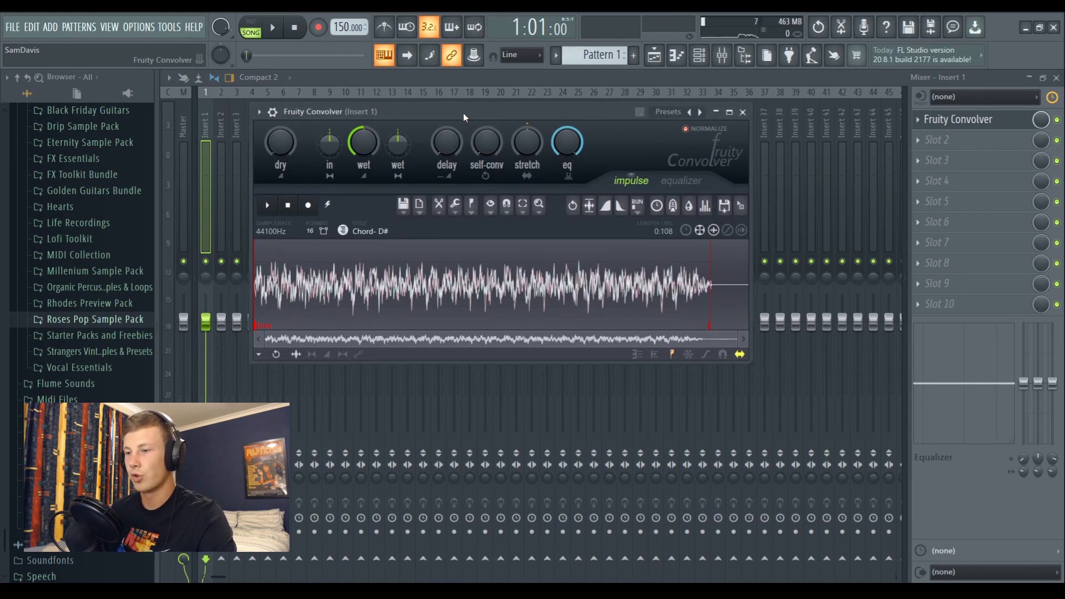
{"action": "left_click_drag", "start_coordinate": [463, 113], "coordinate": [486, 116]}
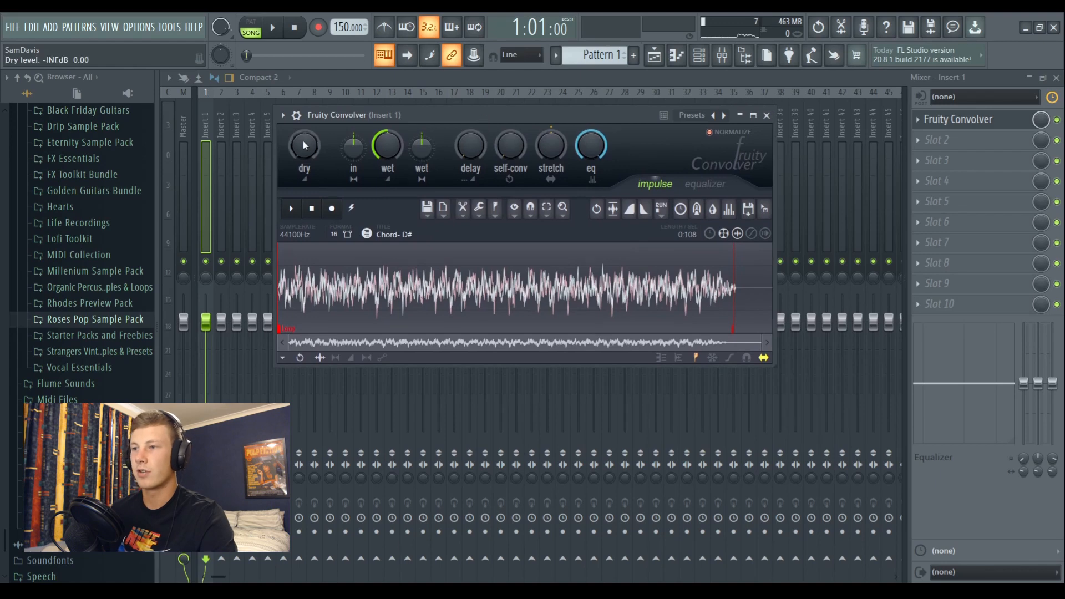
{"action": "left_click", "coordinate": [766, 115]}
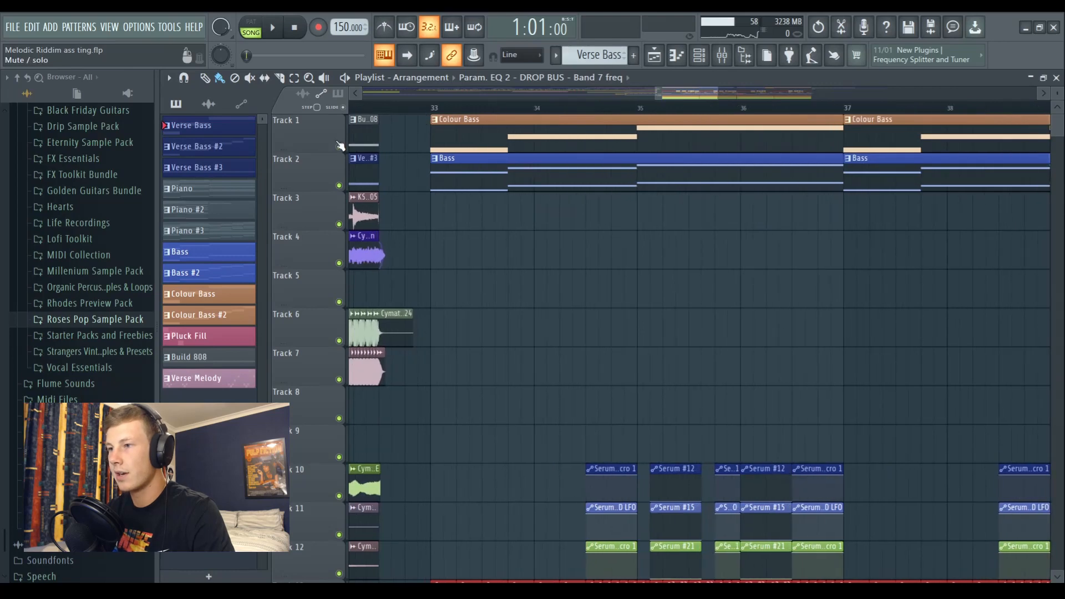
In the finished Melodic Riddim project, go to bar 33 and inspect the distortion, OTT and EQ effects on the Colour Bass 1 mixer track
{"action": "left_click", "coordinate": [445, 106]}
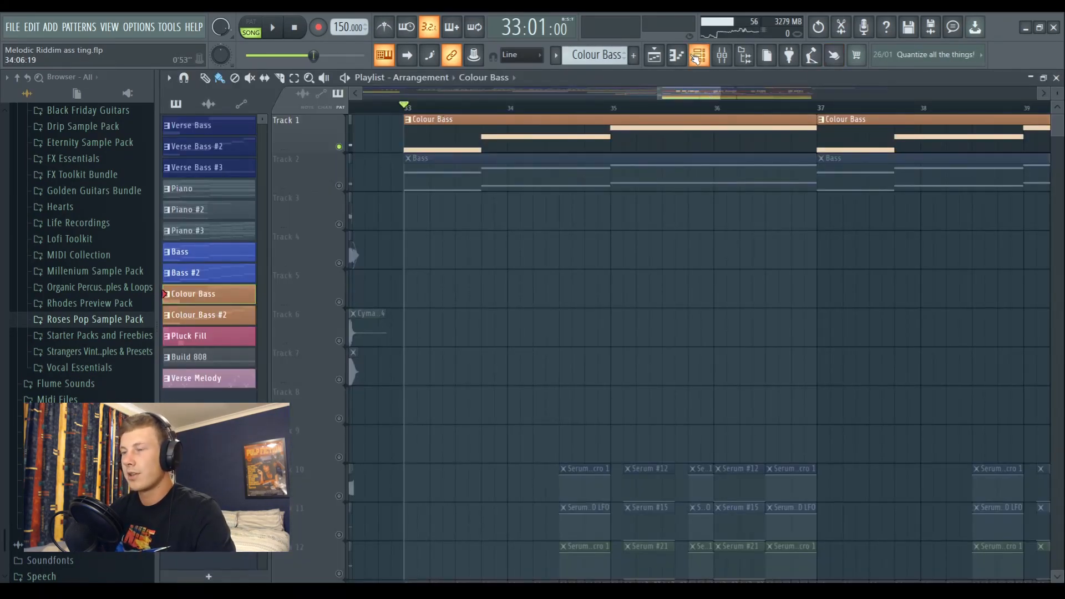
{"action": "left_click", "coordinate": [700, 56]}
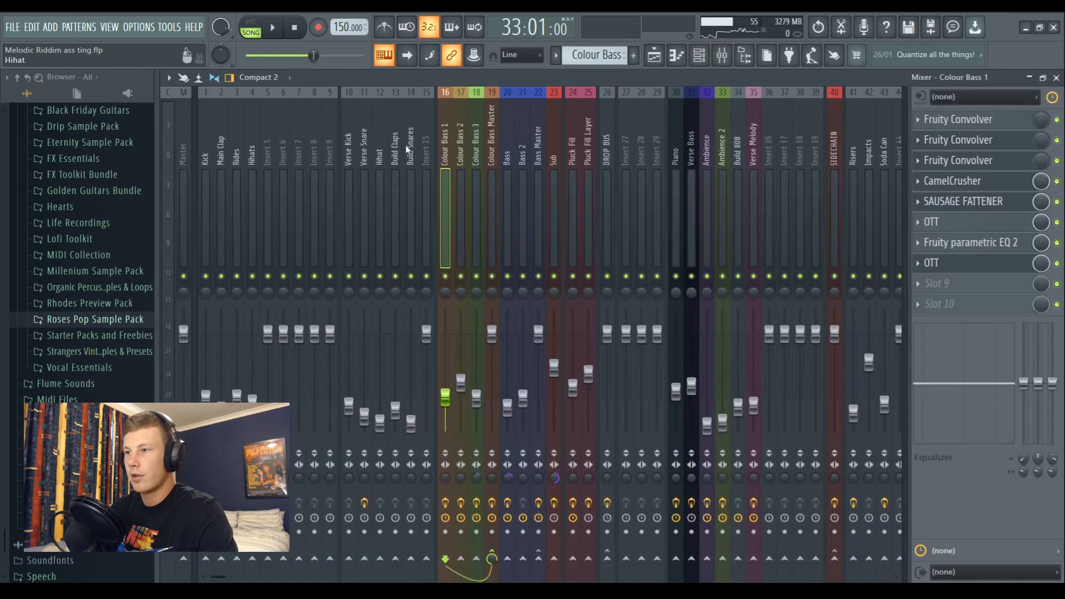
{"action": "left_click", "coordinate": [977, 186]}
{"action": "left_click", "coordinate": [973, 203]}
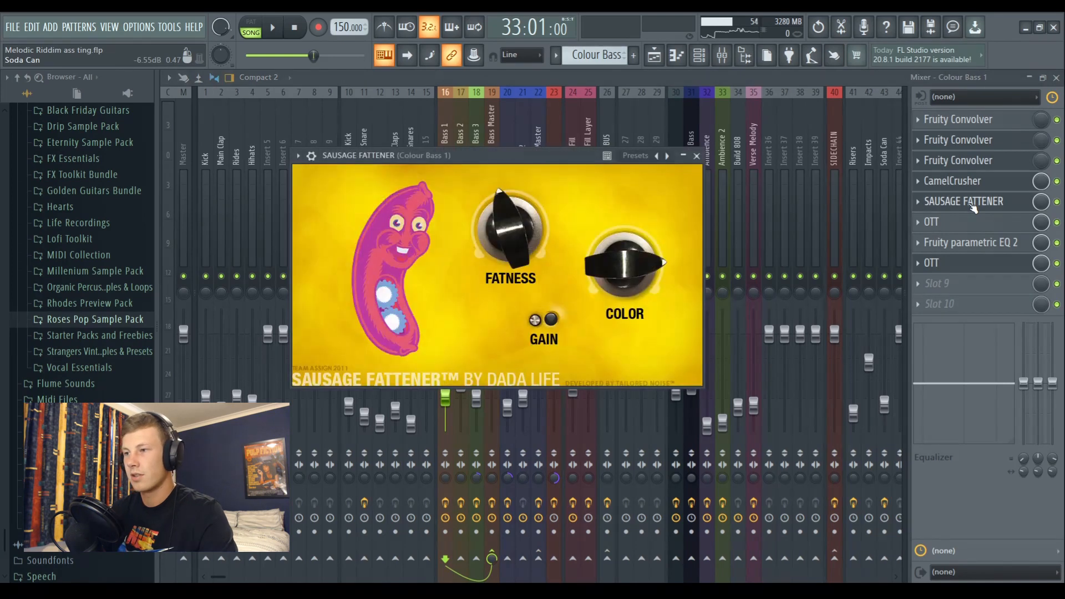
{"action": "left_click", "coordinate": [960, 227]}
{"action": "left_click", "coordinate": [961, 242]}
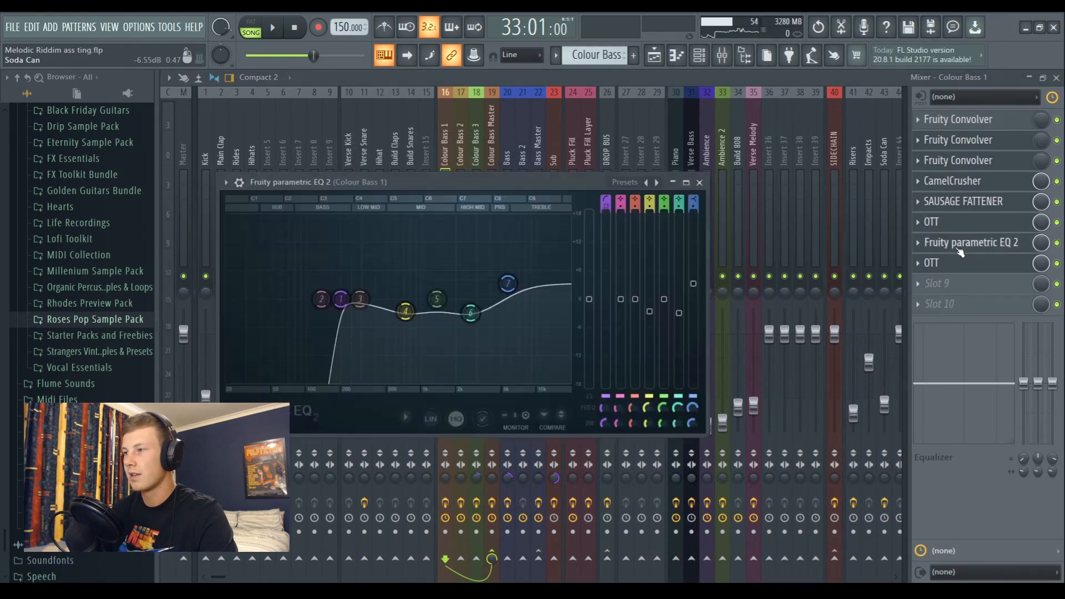
{"action": "left_click", "coordinate": [954, 268]}
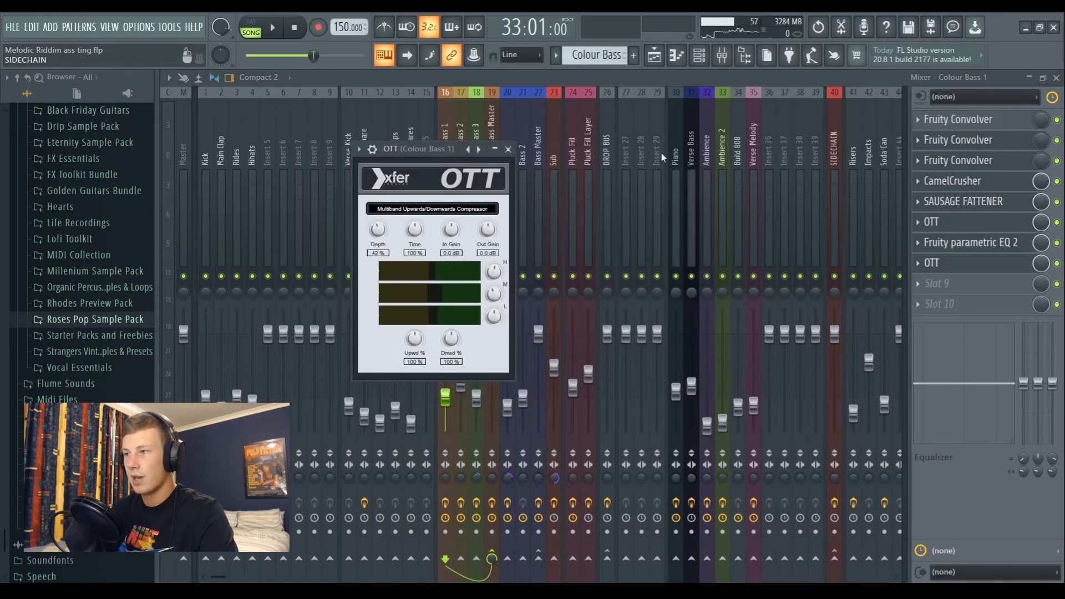
Check the Colour Bass 3 and Colour Bass 1 mixer tracks and return to the playlist
{"action": "left_click", "coordinate": [658, 55]}
{"action": "left_click", "coordinate": [720, 56]}
{"action": "left_click", "coordinate": [476, 135]}
{"action": "left_click", "coordinate": [445, 135]}
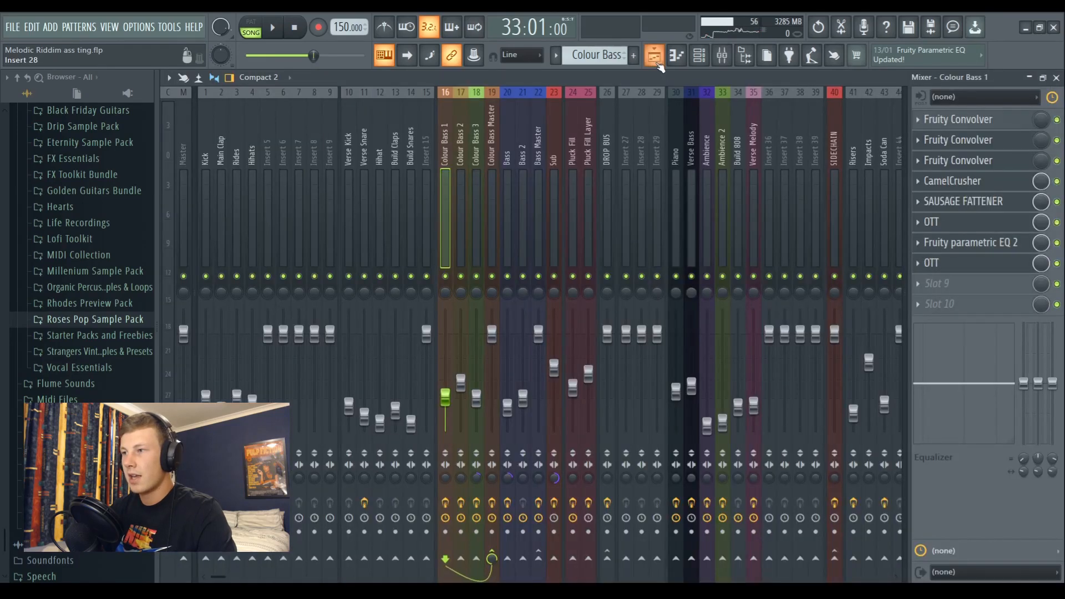
{"action": "left_click", "coordinate": [655, 59]}
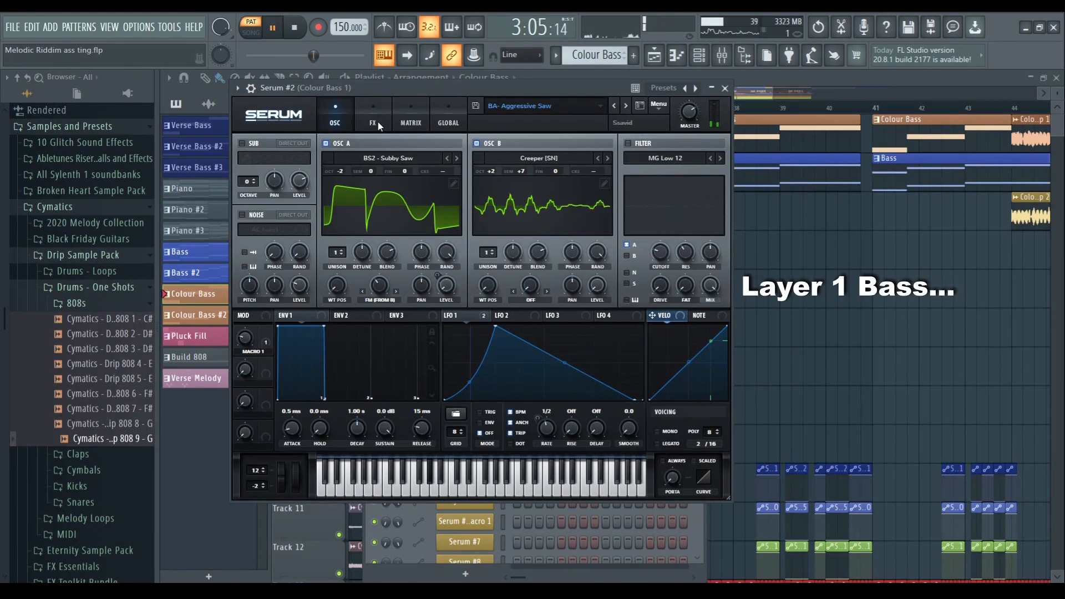
Examine the effects racks of the Layer 1 Serum bass and the Serum chord patch, returning to the oscillator page after each
{"action": "left_click", "coordinate": [378, 121]}
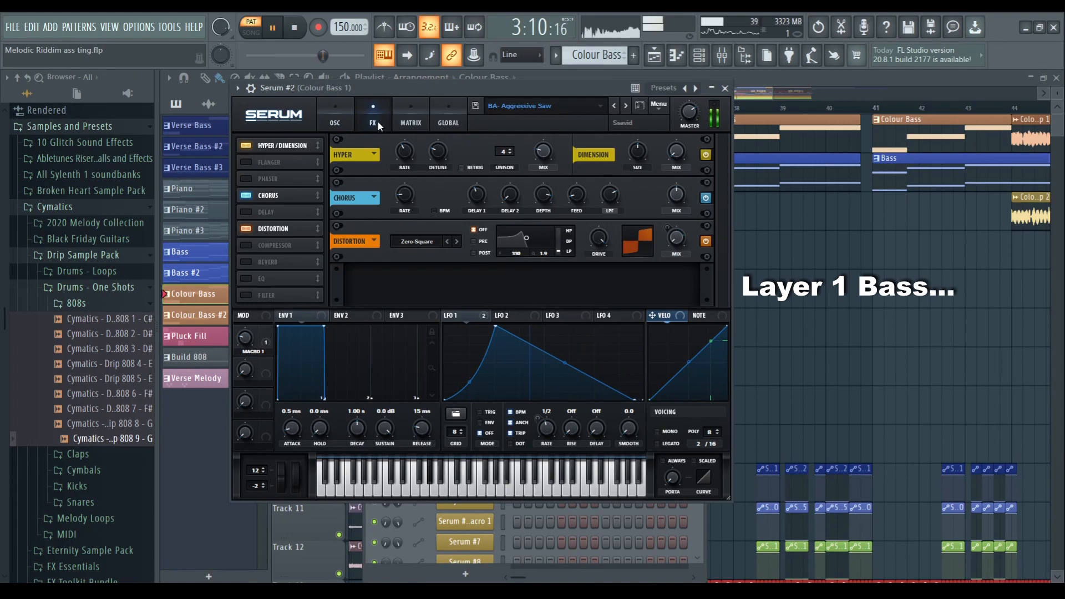
{"action": "left_click", "coordinate": [334, 121]}
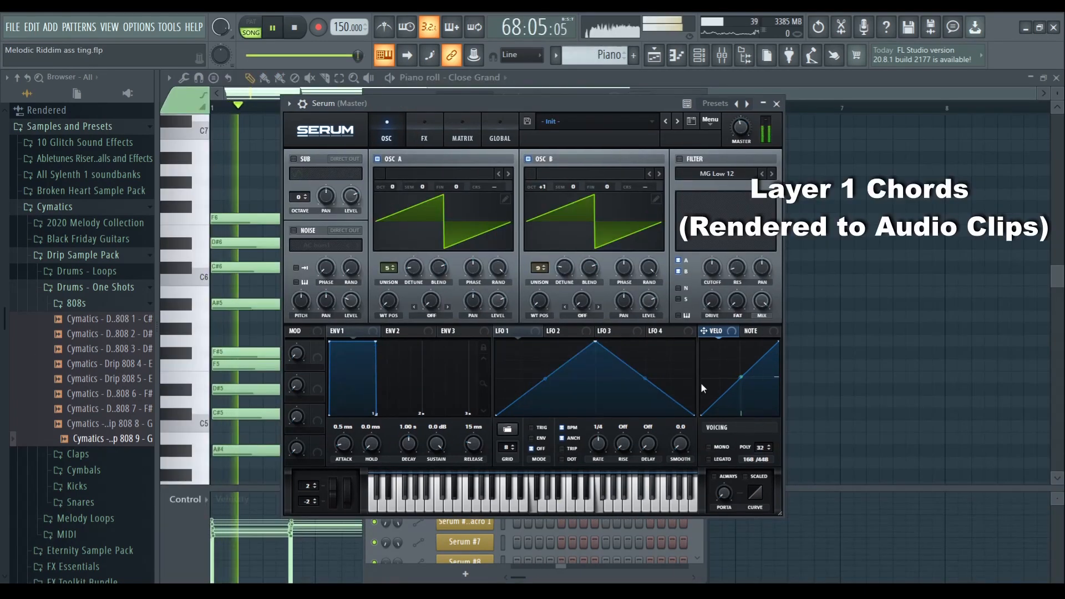
{"action": "left_click", "coordinate": [421, 138]}
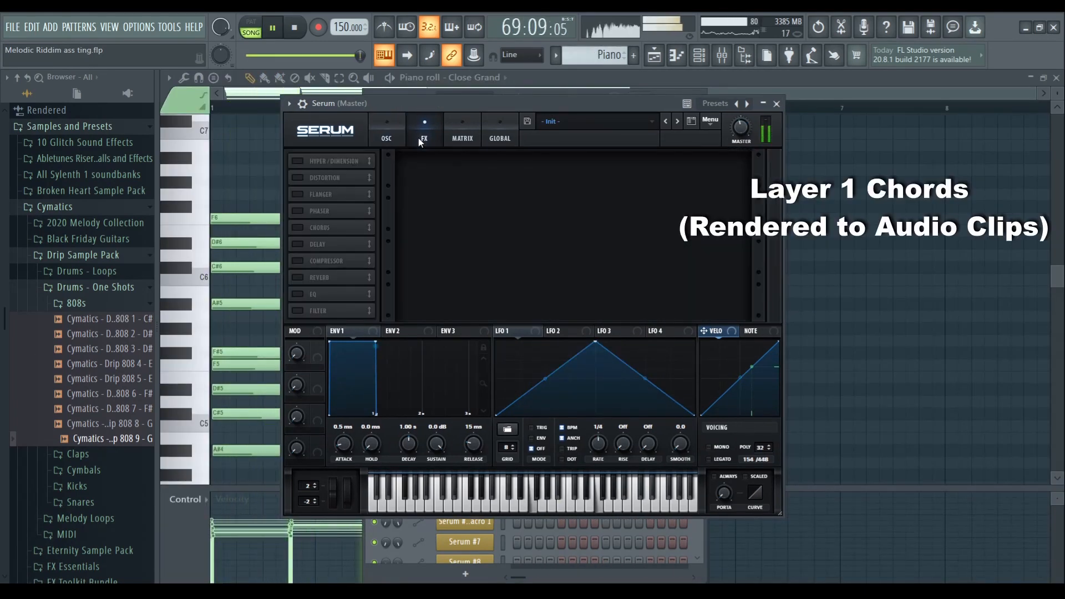
{"action": "left_click", "coordinate": [396, 142]}
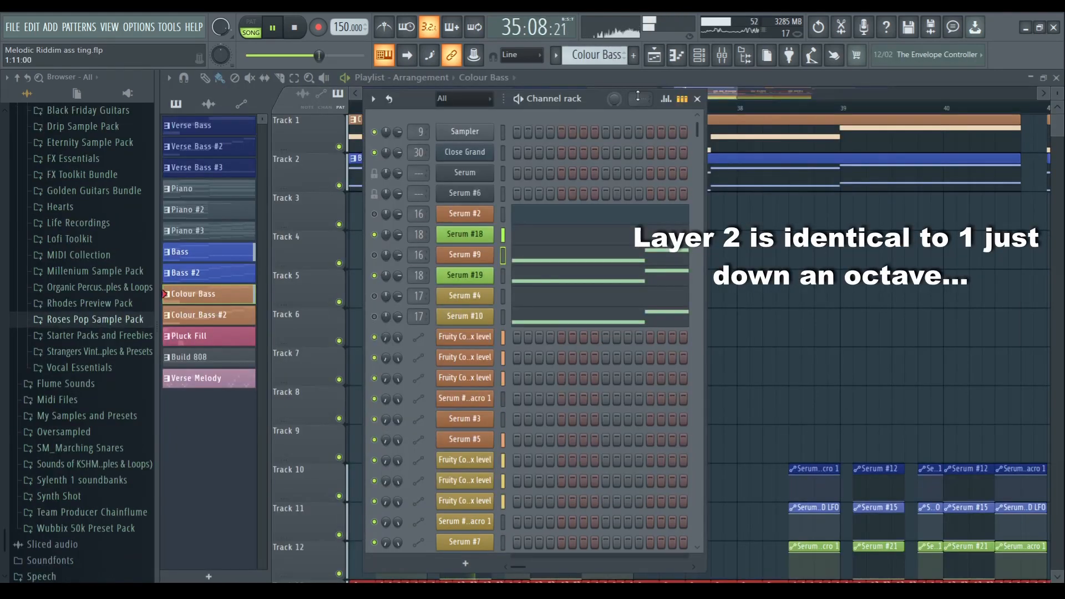
Examine the effects rack of Serum #4 for the Layer 3 bass and return to its oscillator page
{"action": "key", "text": "F6"}
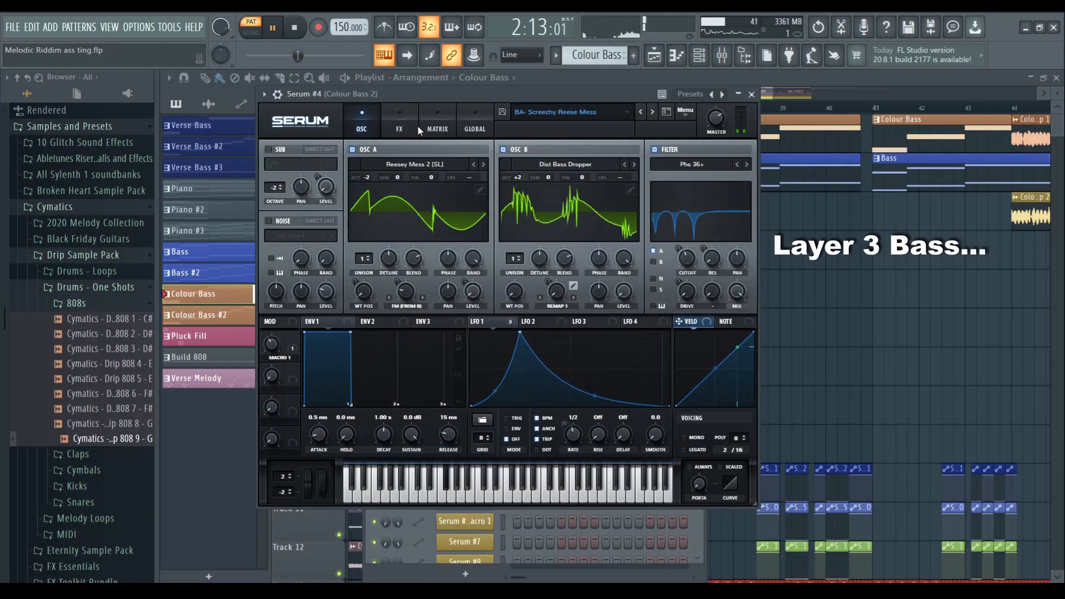
{"action": "left_click", "coordinate": [401, 126]}
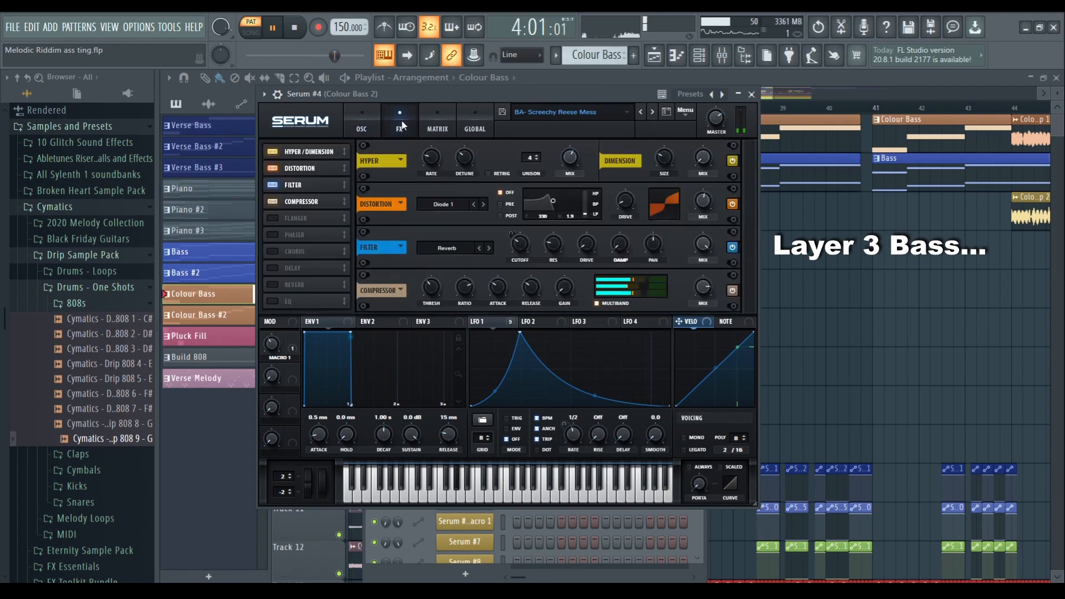
{"action": "left_click", "coordinate": [360, 123]}
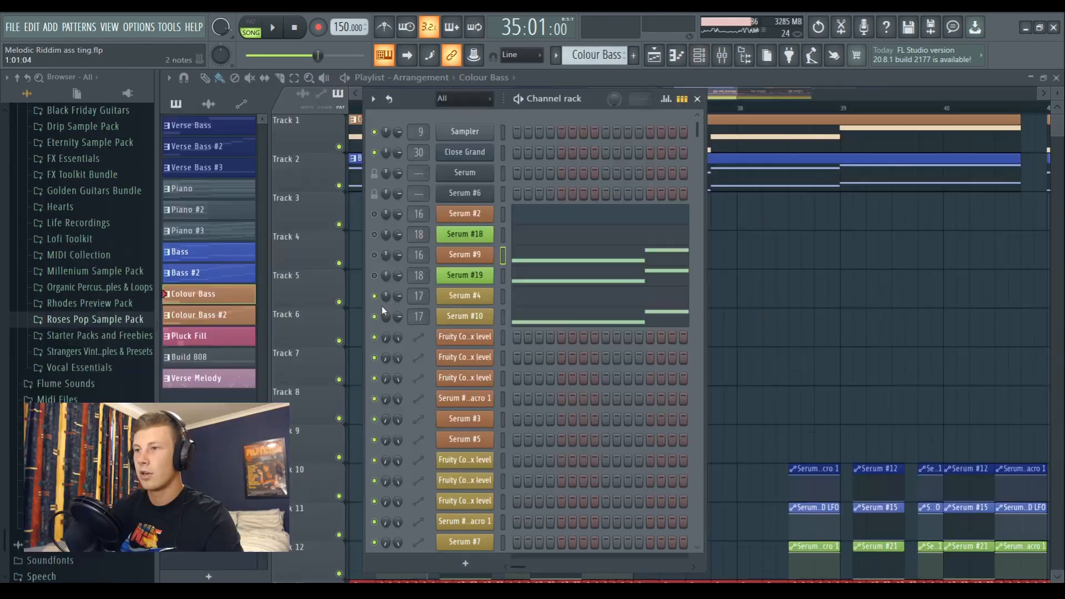
Unmute the Serum #9 and Serum #19 channels and inspect the last parametric EQ on the Colour Bass Master mixer track
{"action": "left_click_drag", "start_coordinate": [374, 276], "coordinate": [372, 261]}
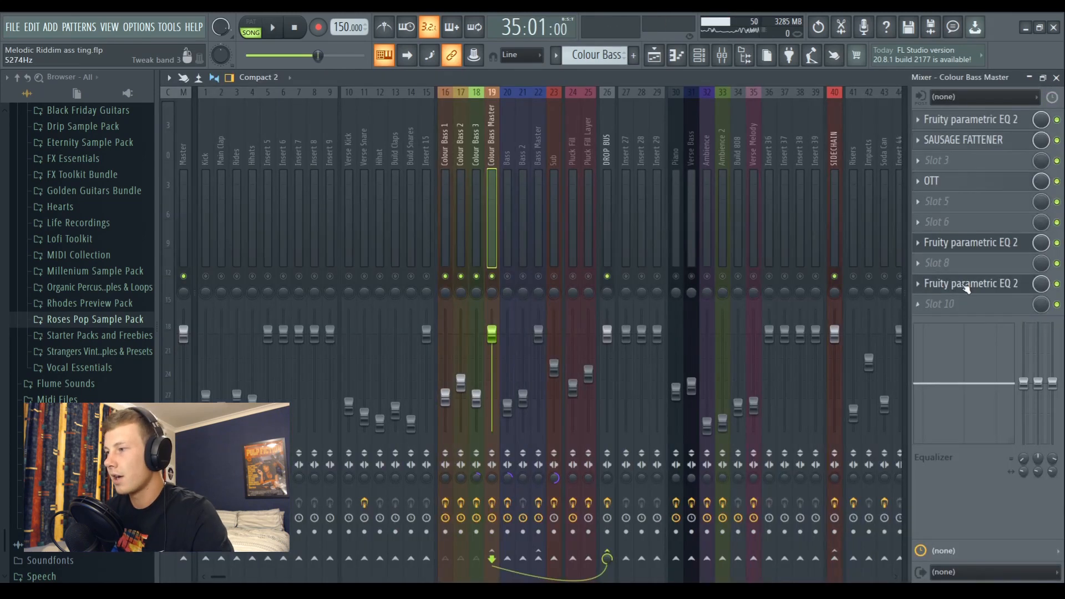
{"action": "left_click", "coordinate": [966, 287]}
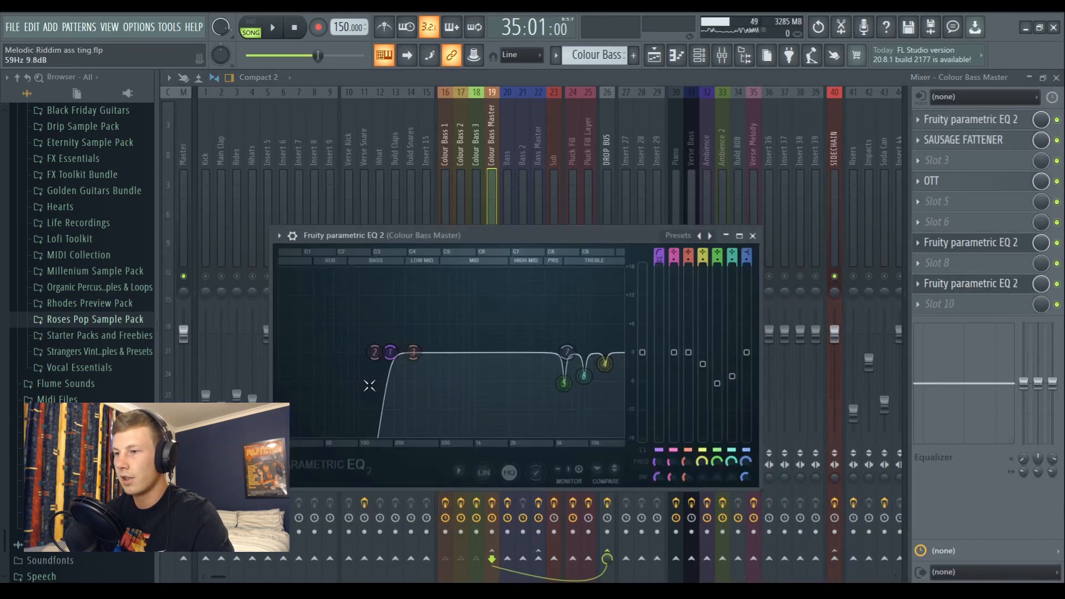
{"action": "left_click", "coordinate": [753, 236]}
{"action": "key", "text": "F5"}
Look over the Bass pattern's channels and audition the drop from bar 33 in the playlist
{"action": "scroll", "coordinate": [488, 110], "scroll_direction": "up", "scroll_amount": 1}
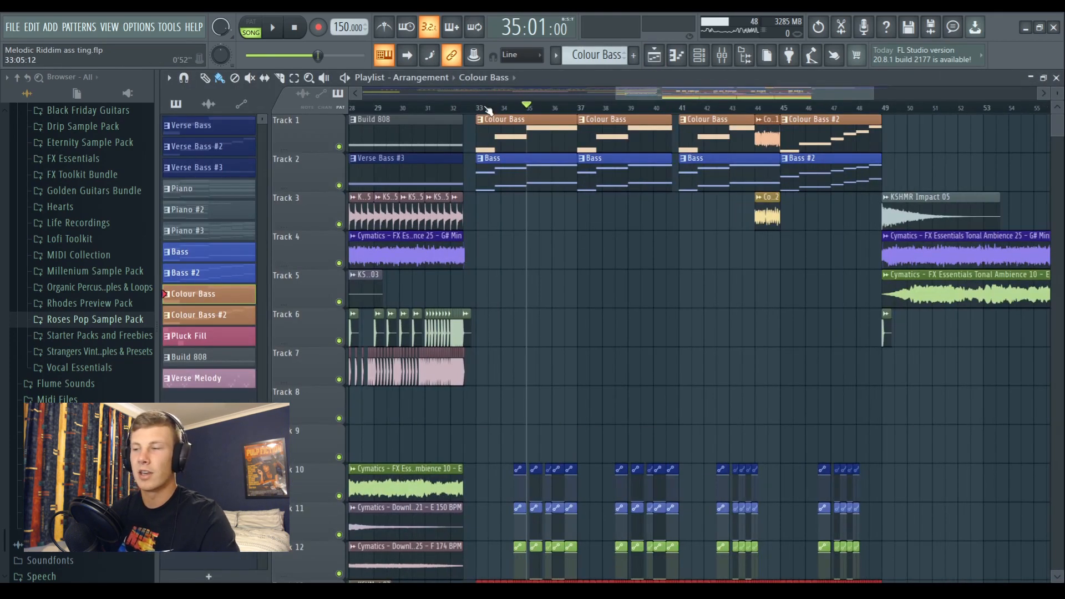
{"action": "scroll", "coordinate": [488, 110], "scroll_direction": "up", "scroll_amount": 2}
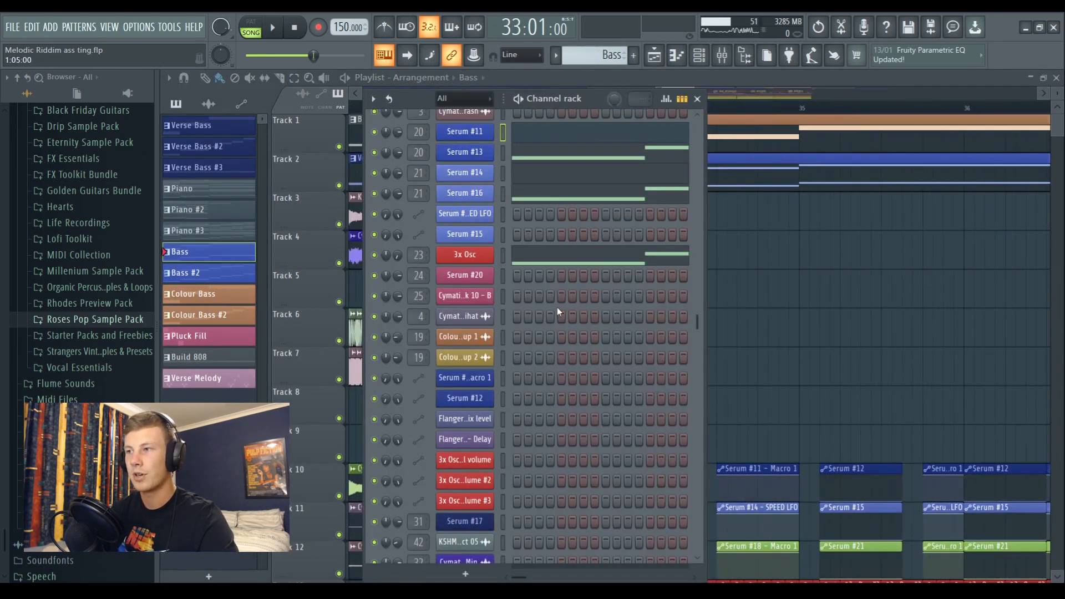
{"action": "scroll", "coordinate": [557, 307], "scroll_direction": "up", "scroll_amount": 2}
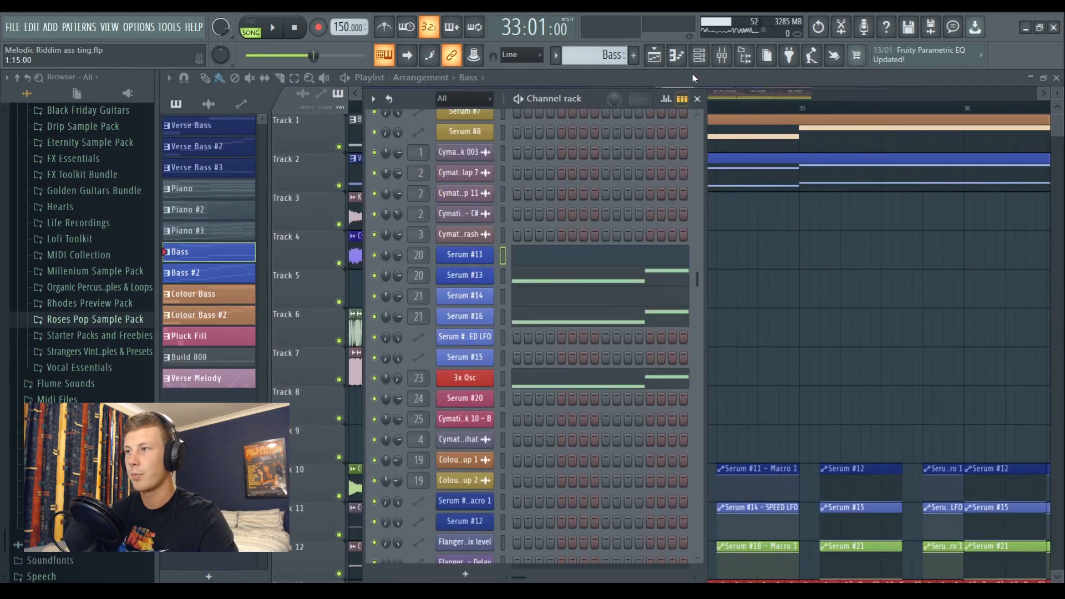
{"action": "left_click", "coordinate": [697, 98]}
{"action": "left_click_drag", "start_coordinate": [677, 93], "coordinate": [681, 89]}
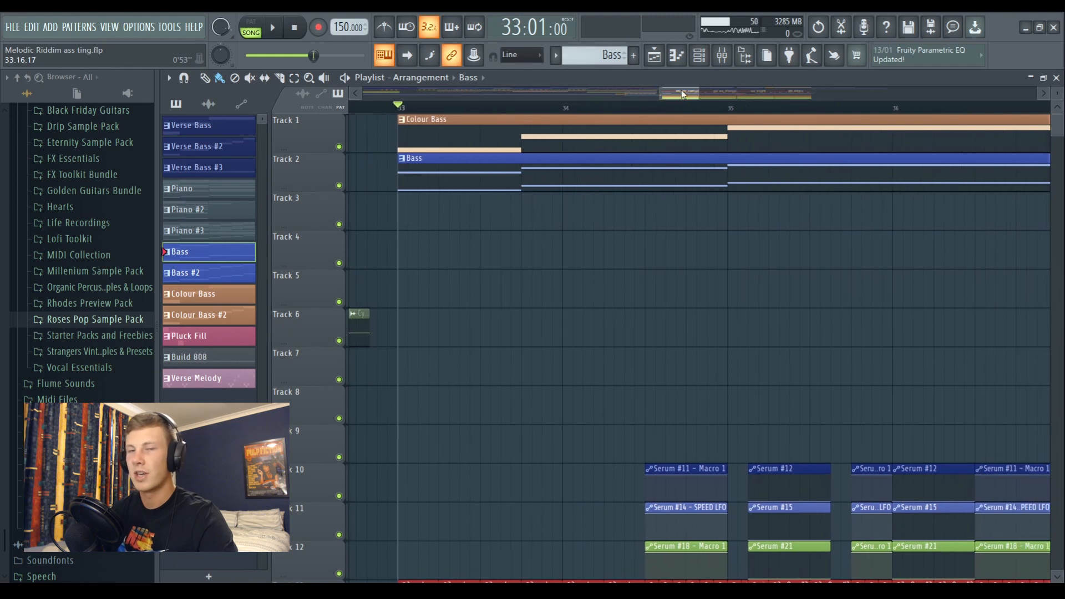
{"action": "key", "text": "space"}
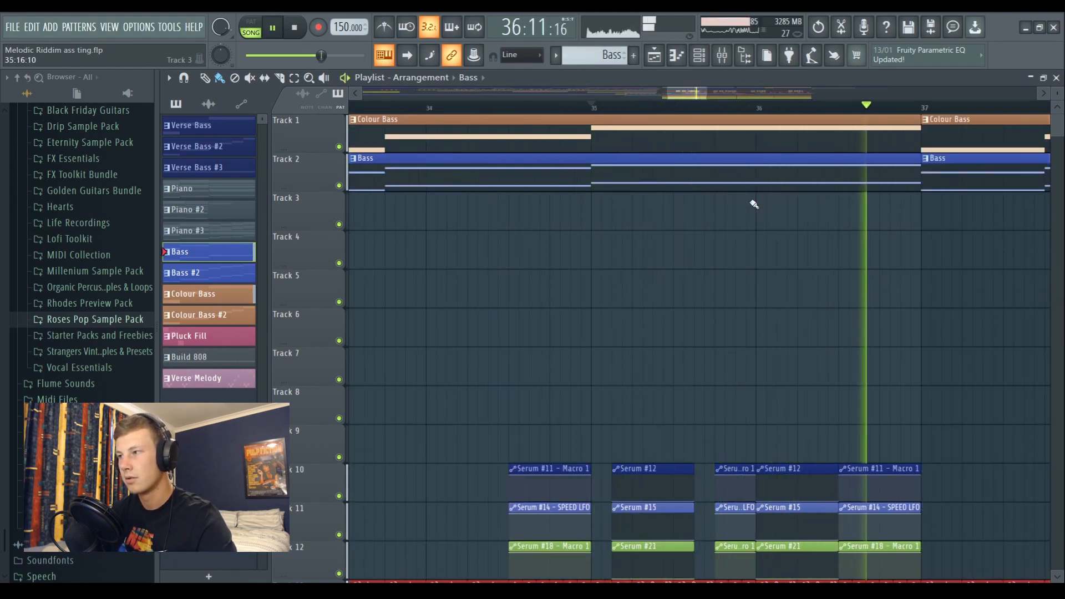
{"action": "key", "text": "space"}
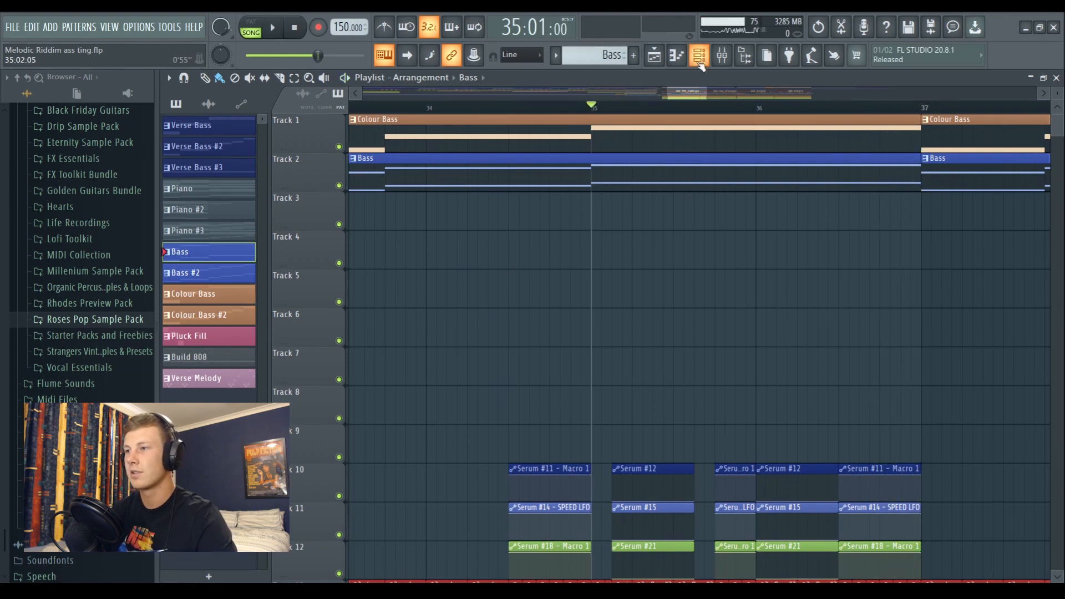
Play Serum #11 of the Bass pattern while examining its effects rack, and return to its oscillators
{"action": "key", "text": "space"}
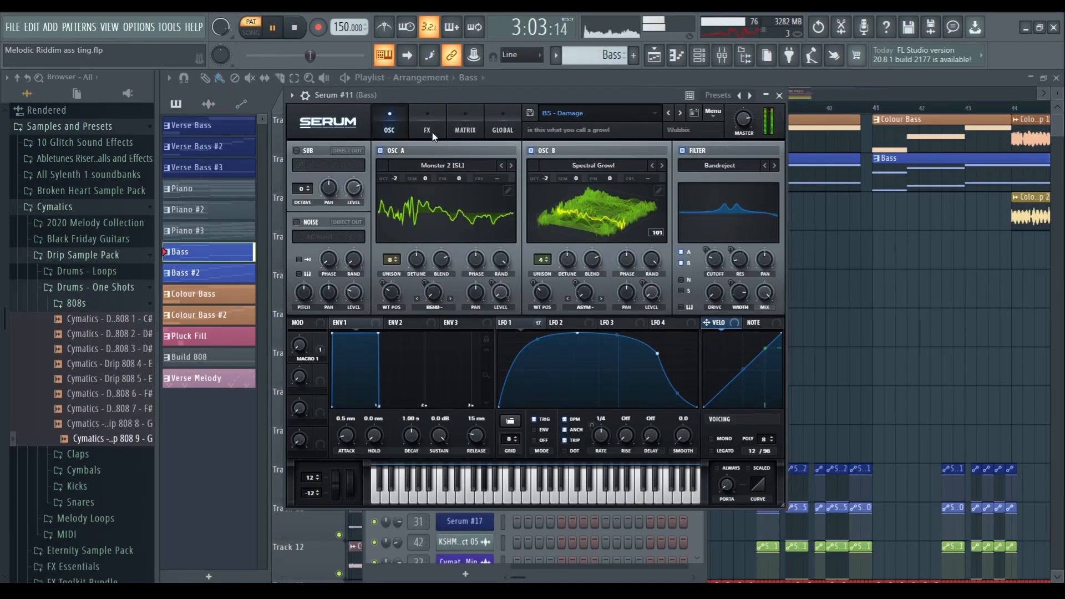
{"action": "left_click", "coordinate": [429, 132]}
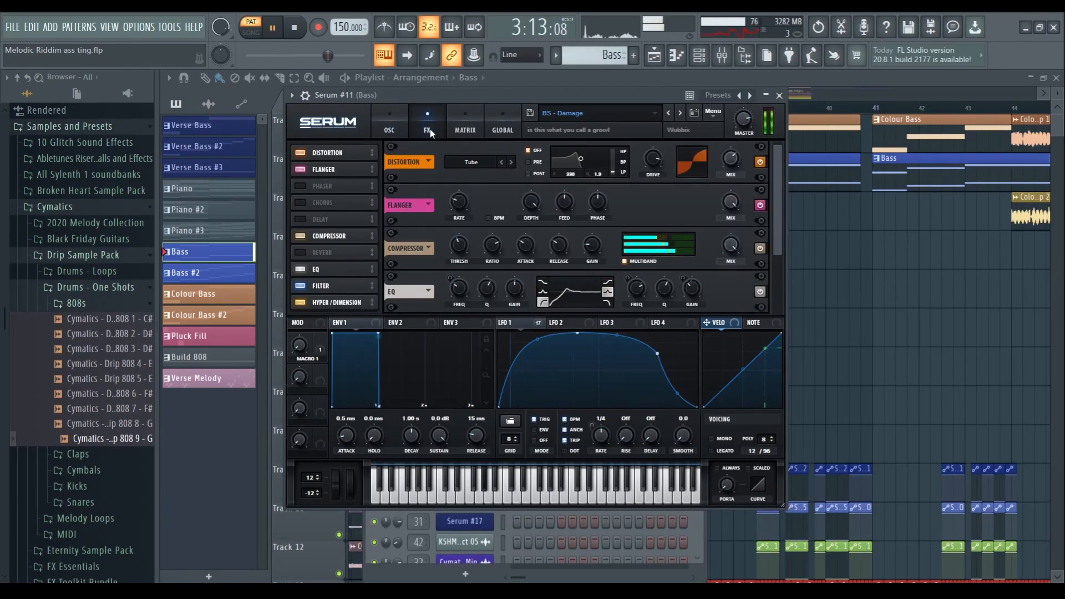
{"action": "left_click", "coordinate": [387, 126]}
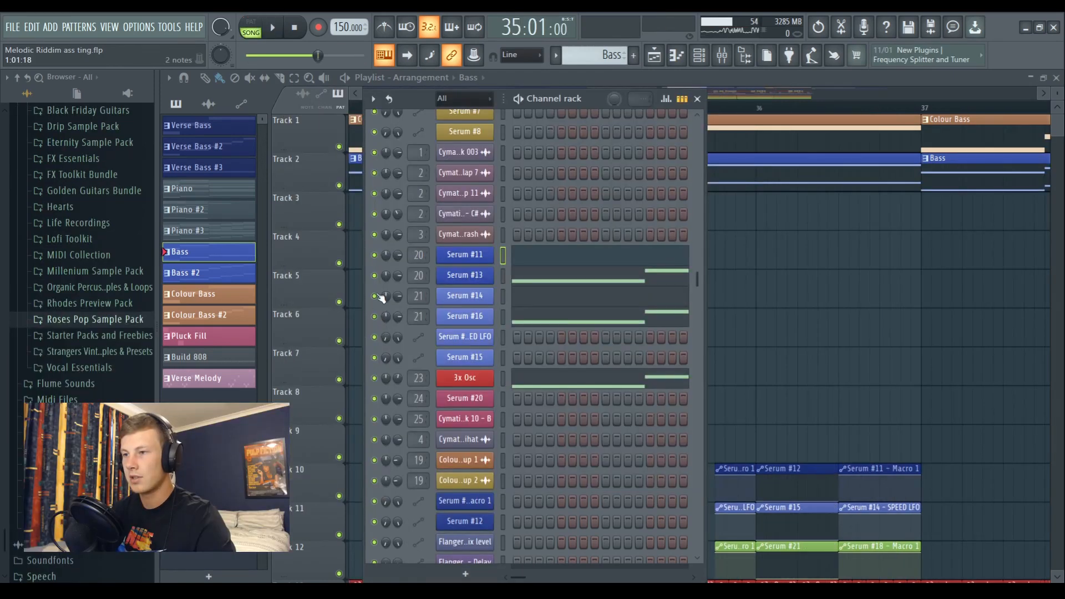
Audition the bass from bar 35 and examine the effects and oscillators of Serum #14 on Bass 2
{"action": "left_click", "coordinate": [697, 98]}
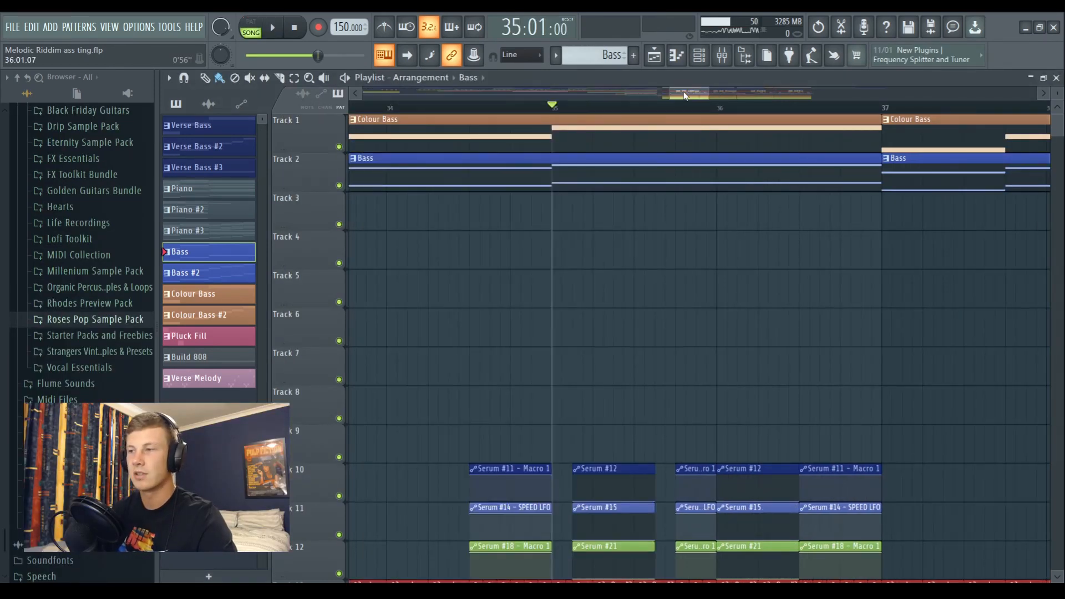
{"action": "key", "text": "space"}
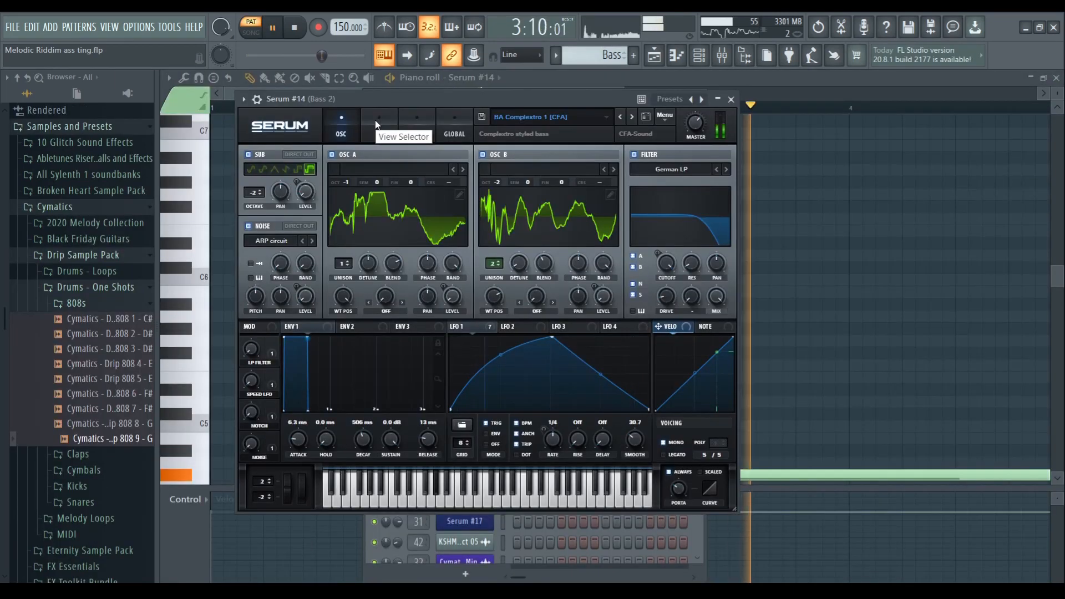
{"action": "left_click", "coordinate": [376, 120]}
{"action": "left_click", "coordinate": [345, 118]}
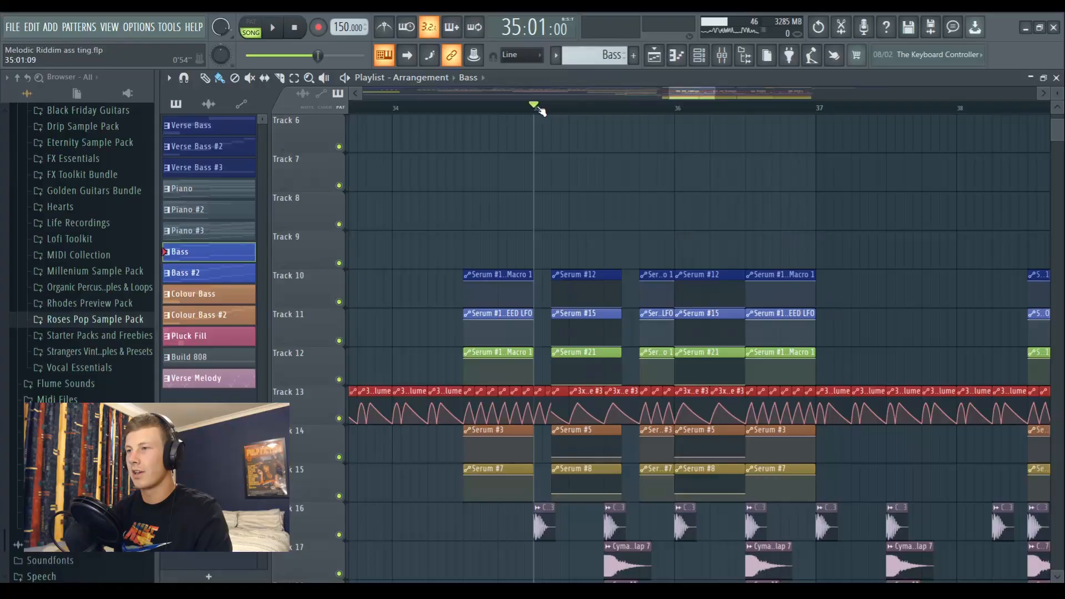
Place the playhead at 35:03 where the second bass automation clips start, and check the resulting state of Serum #11
{"action": "scroll", "coordinate": [541, 110], "scroll_direction": "down", "scroll_amount": 1}
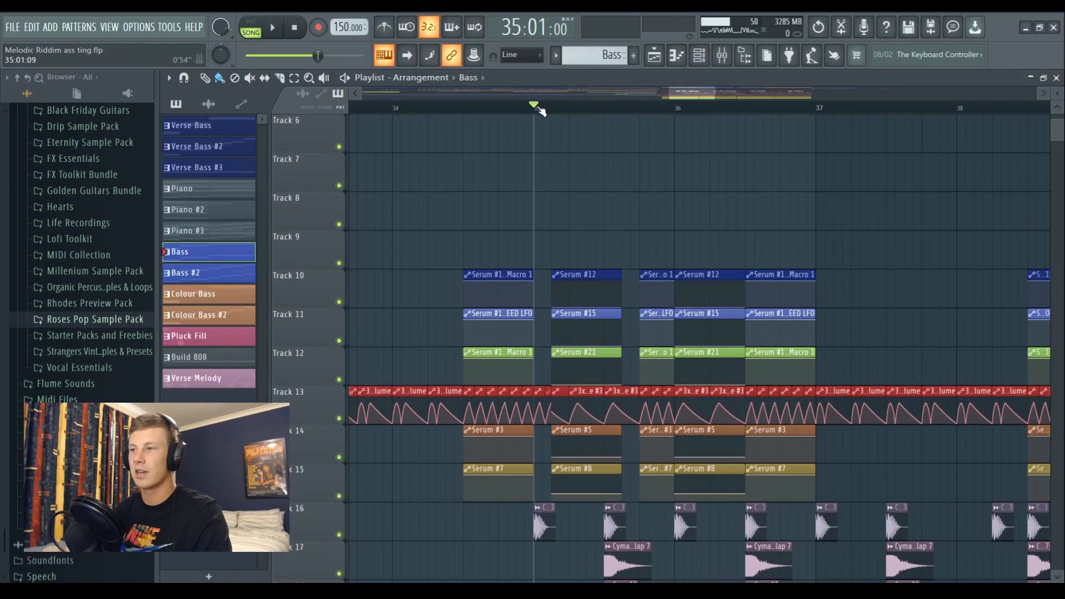
{"action": "left_click", "coordinate": [553, 105]}
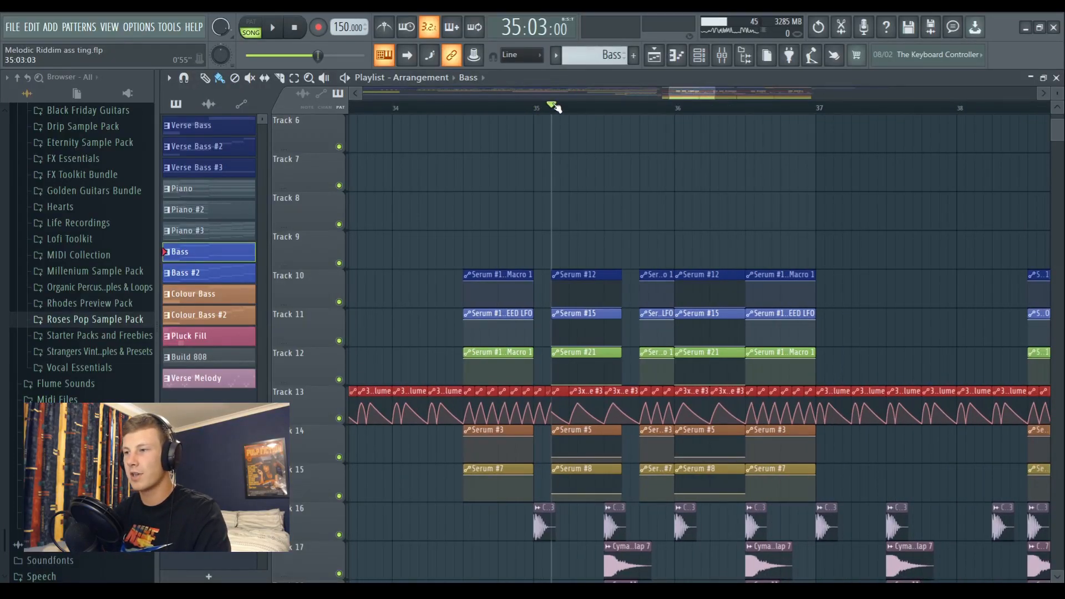
{"action": "left_click", "coordinate": [700, 56]}
{"action": "left_click", "coordinate": [466, 254]}
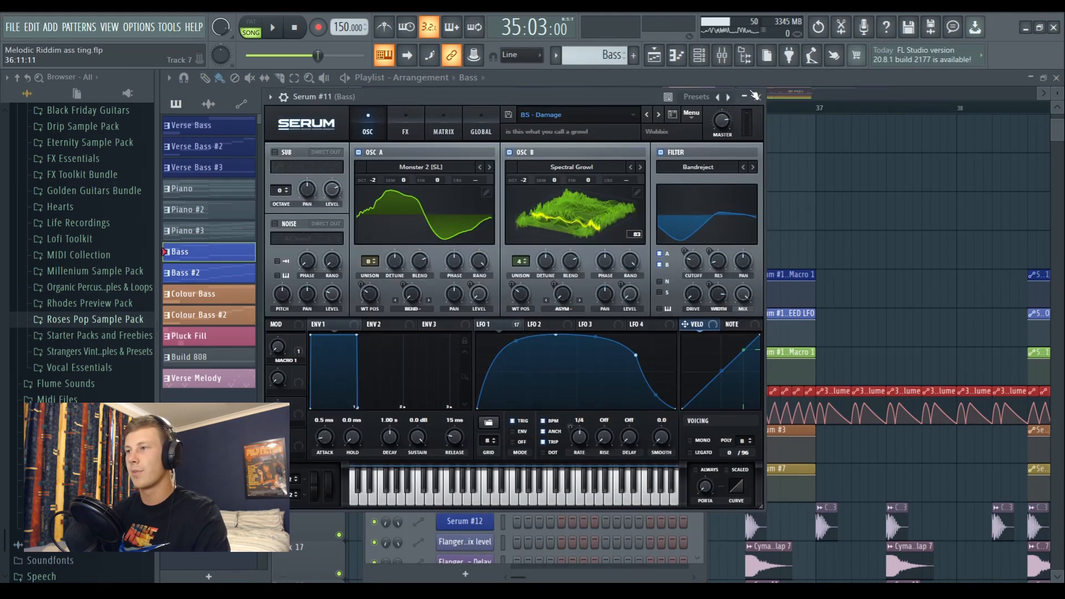
{"action": "left_click", "coordinate": [758, 97]}
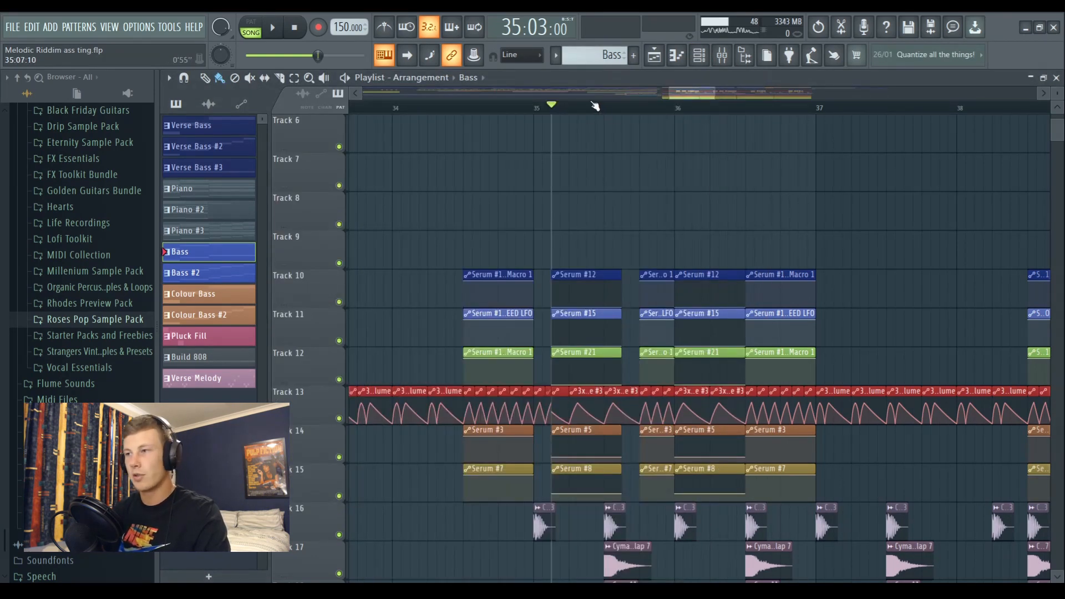
Look over the drop's arrangement in the playlist and check the Colour Bass 1 and Colour Bass 2 mixer tracks
{"action": "scroll", "coordinate": [601, 111], "scroll_direction": "down", "scroll_amount": 2}
{"action": "scroll", "coordinate": [623, 214], "scroll_direction": "down", "scroll_amount": 5}
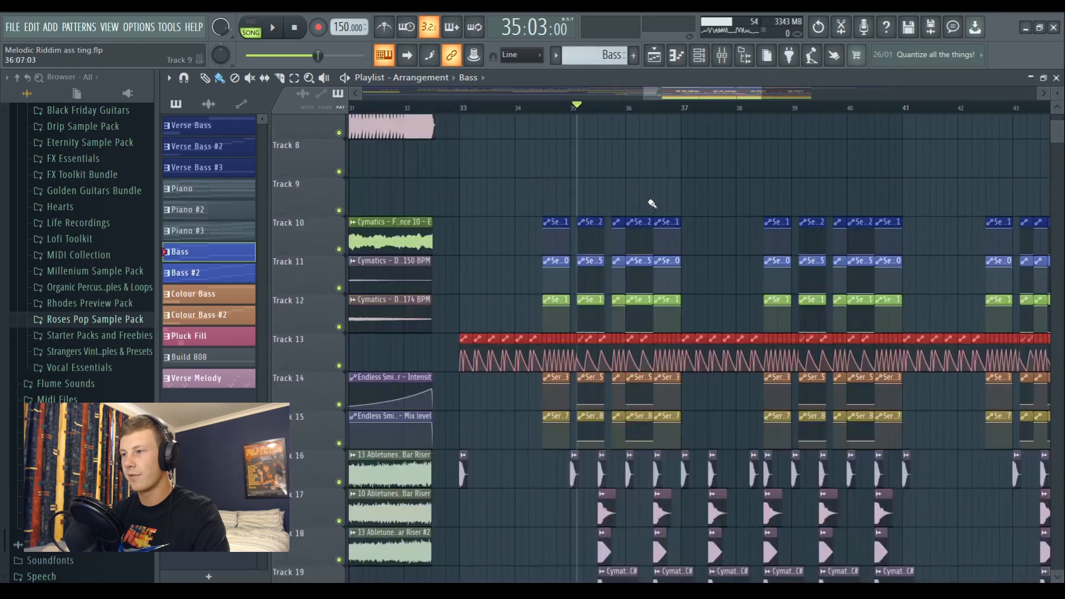
{"action": "scroll", "coordinate": [747, 203], "scroll_direction": "up", "scroll_amount": 8}
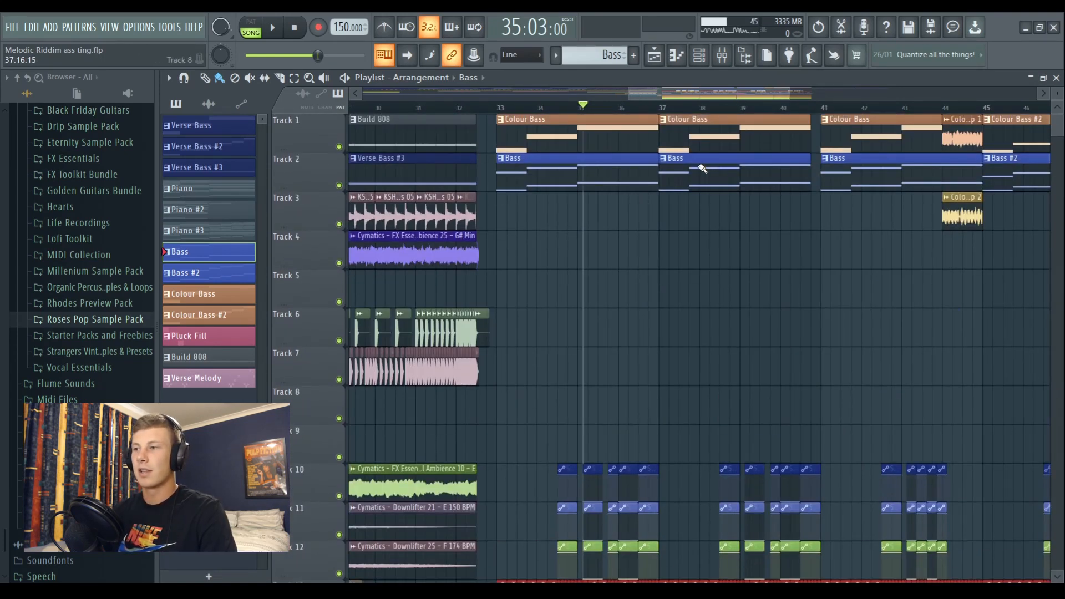
{"action": "left_click_drag", "start_coordinate": [640, 93], "coordinate": [641, 92]}
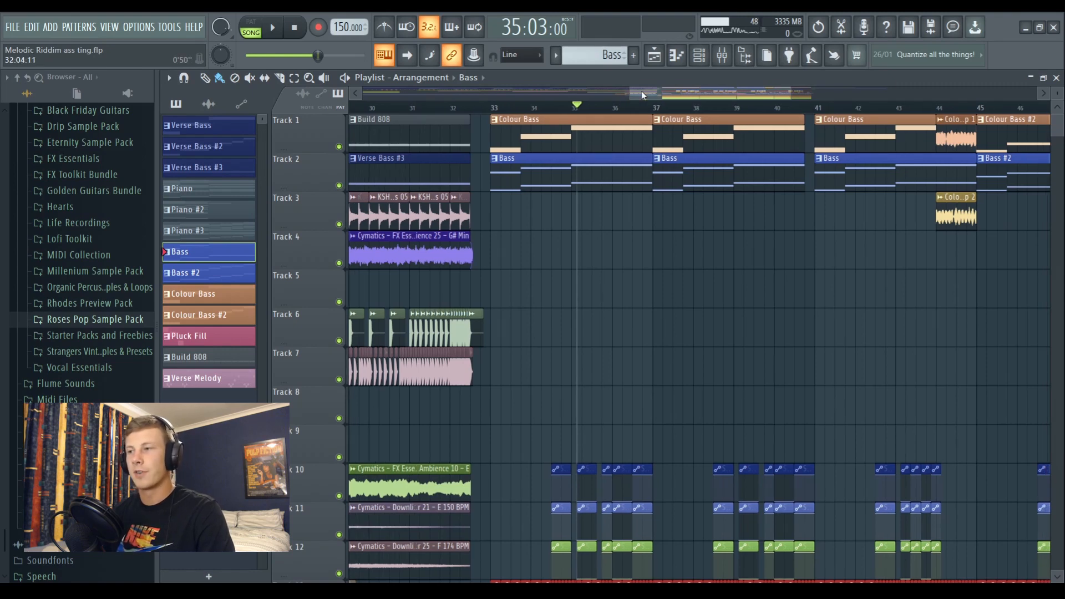
{"action": "key", "text": "F9"}
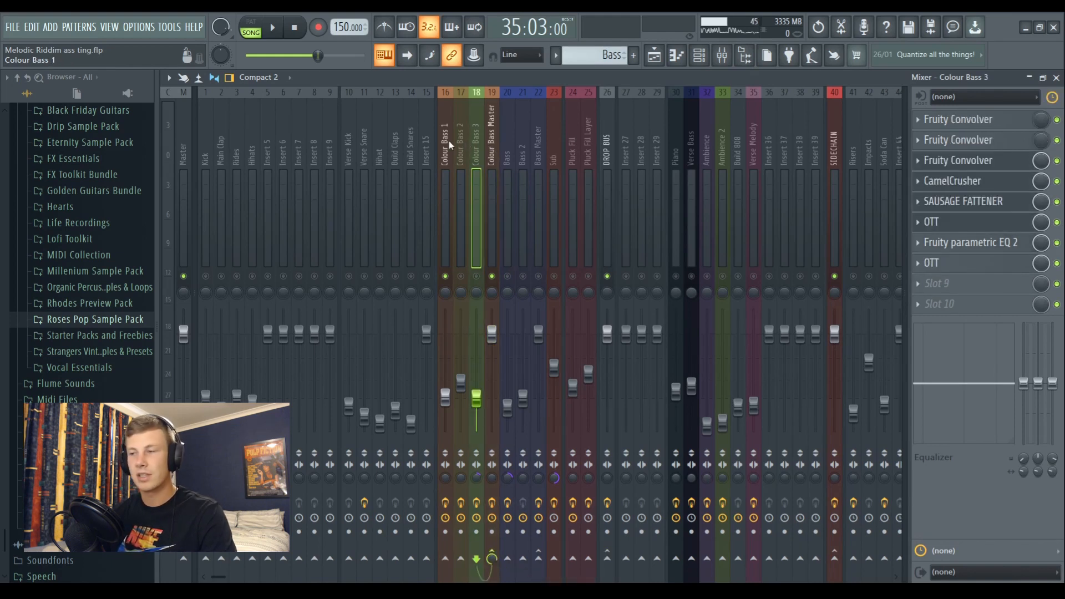
{"action": "left_click", "coordinate": [449, 144]}
{"action": "left_click", "coordinate": [459, 146]}
{"action": "key", "text": "F9"}
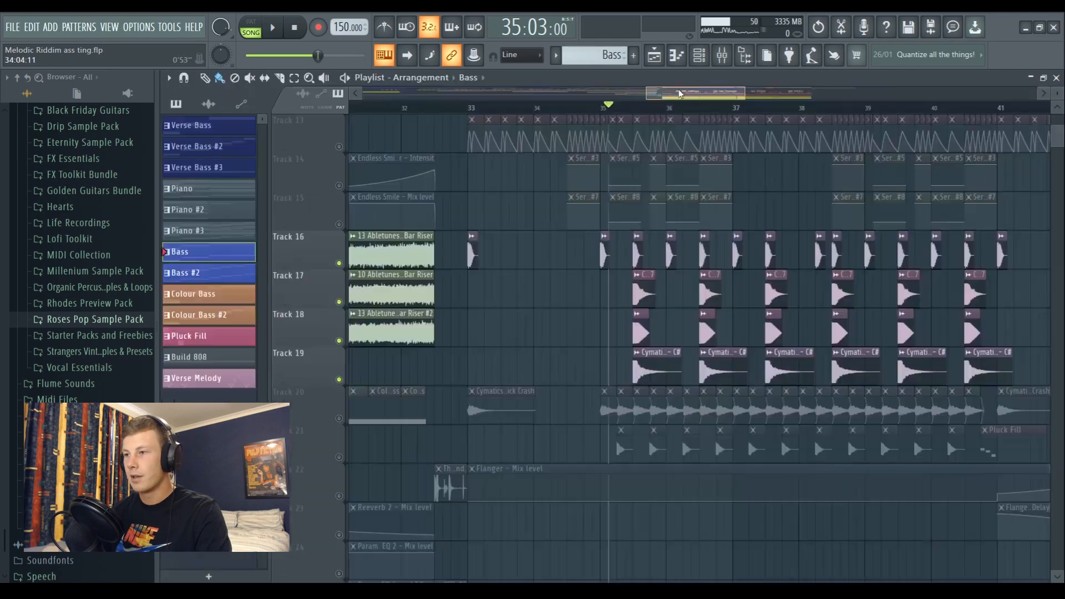
Audition only the drums on Tracks 16 to 19 from bar 35
{"action": "left_click_drag", "start_coordinate": [680, 93], "coordinate": [685, 93]}
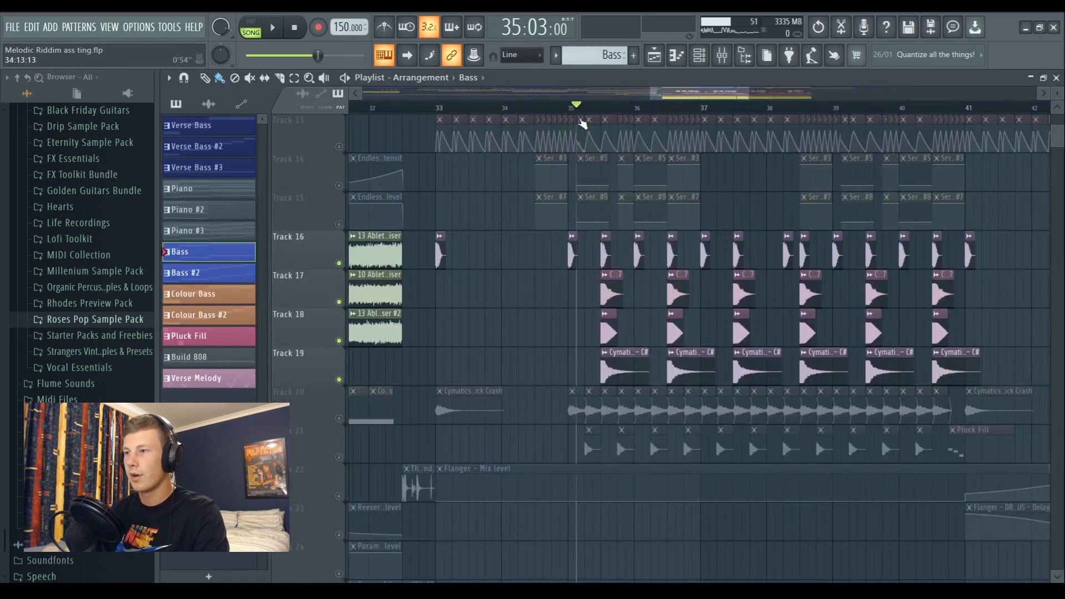
{"action": "left_click", "coordinate": [568, 107]}
{"action": "left_click_drag", "start_coordinate": [668, 96], "coordinate": [692, 95]}
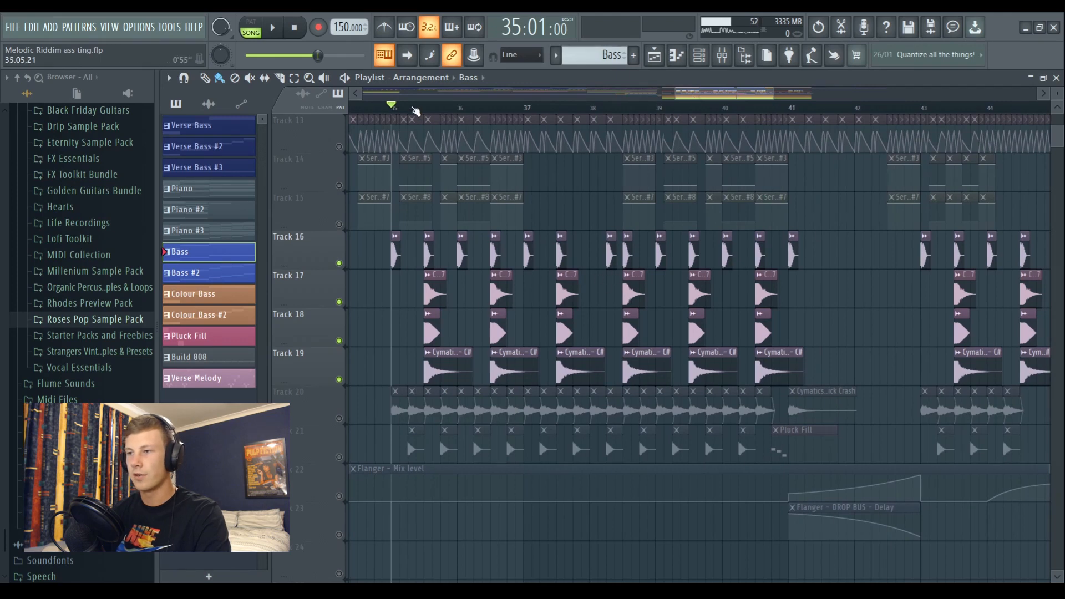
{"action": "scroll", "coordinate": [416, 109], "scroll_direction": "up", "scroll_amount": 2}
{"action": "key", "text": "space"}
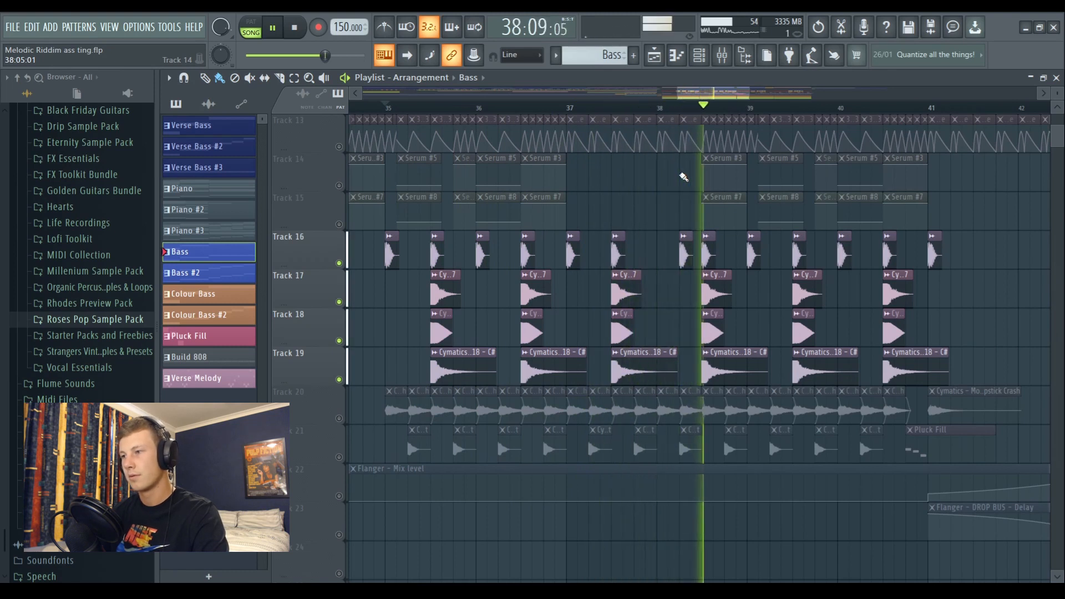
{"action": "key", "text": "space"}
Unmute Tracks 20 and 21 and audition them together with the drums from bar 35
{"action": "left_click", "coordinate": [338, 420]}
{"action": "key", "text": "space"}
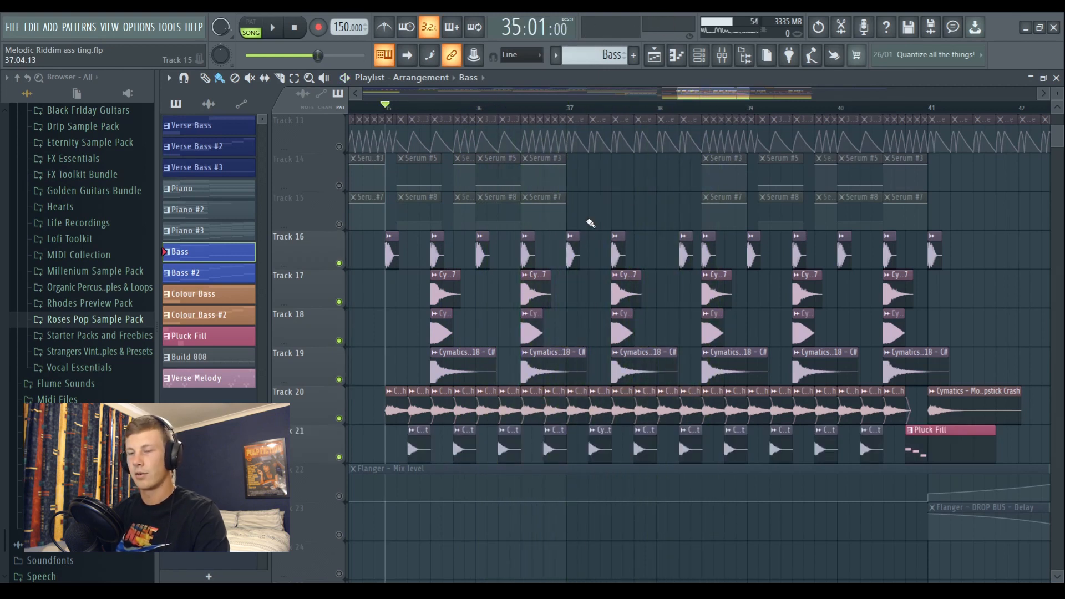
{"action": "key", "text": "space"}
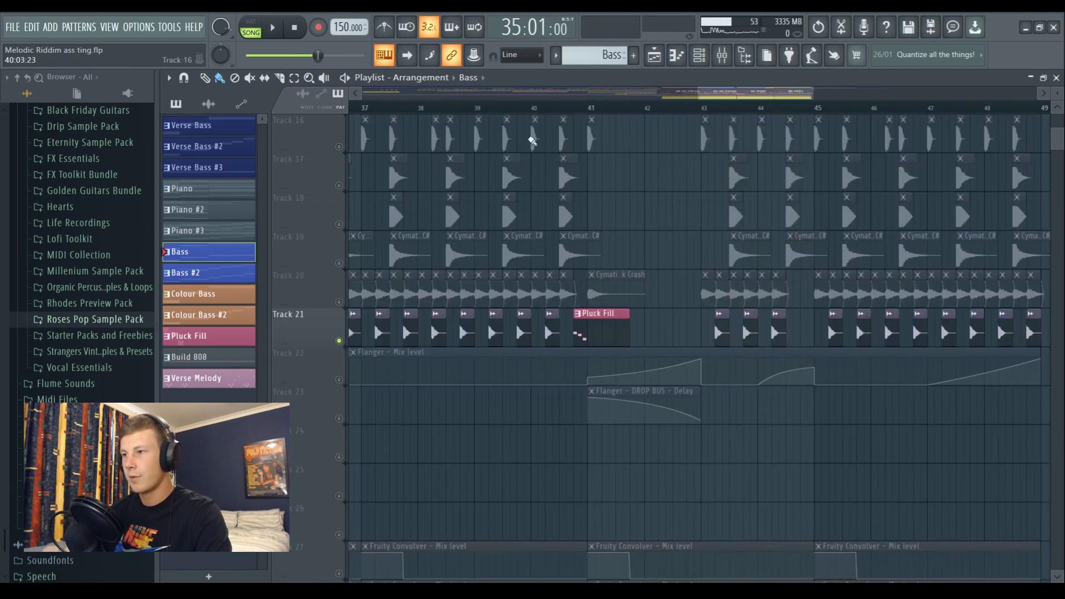
Unmute all playlist tracks and audition the Pluck Fill from 40:13
{"action": "scroll", "coordinate": [552, 110], "scroll_direction": "up", "scroll_amount": 5}
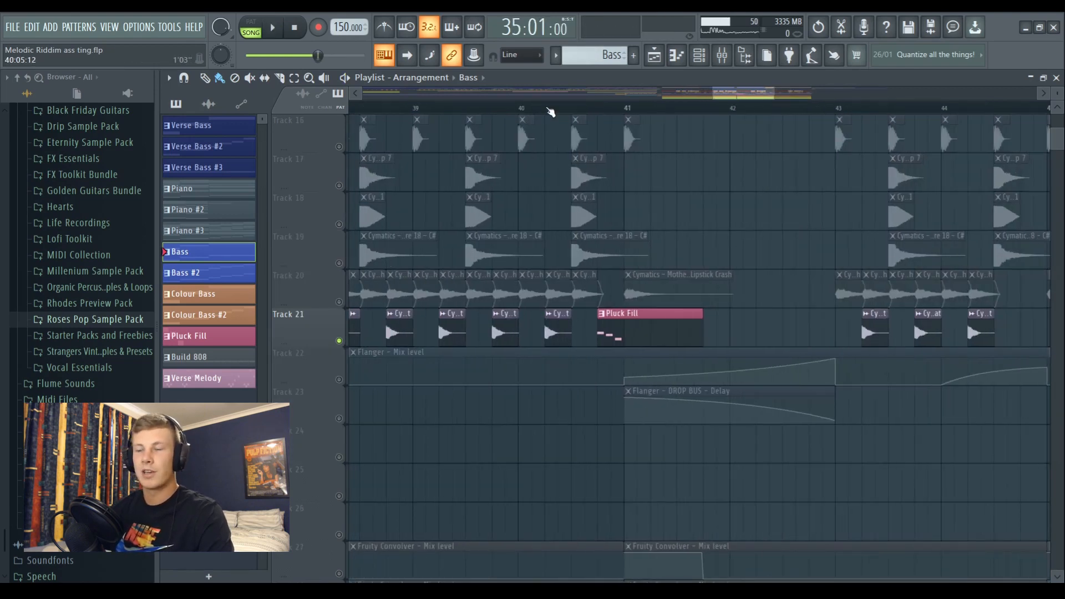
{"action": "left_click", "coordinate": [634, 111]}
{"action": "left_click_drag", "start_coordinate": [727, 98], "coordinate": [730, 98]}
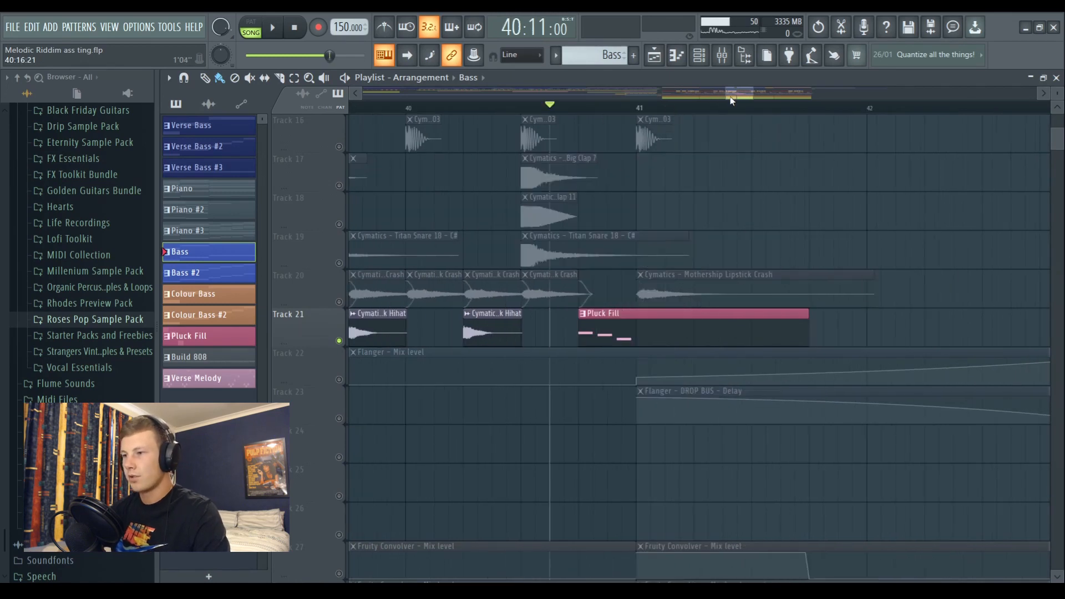
{"action": "left_click", "coordinate": [564, 108]}
{"action": "left_click", "coordinate": [577, 108]}
{"action": "key", "text": "space"}
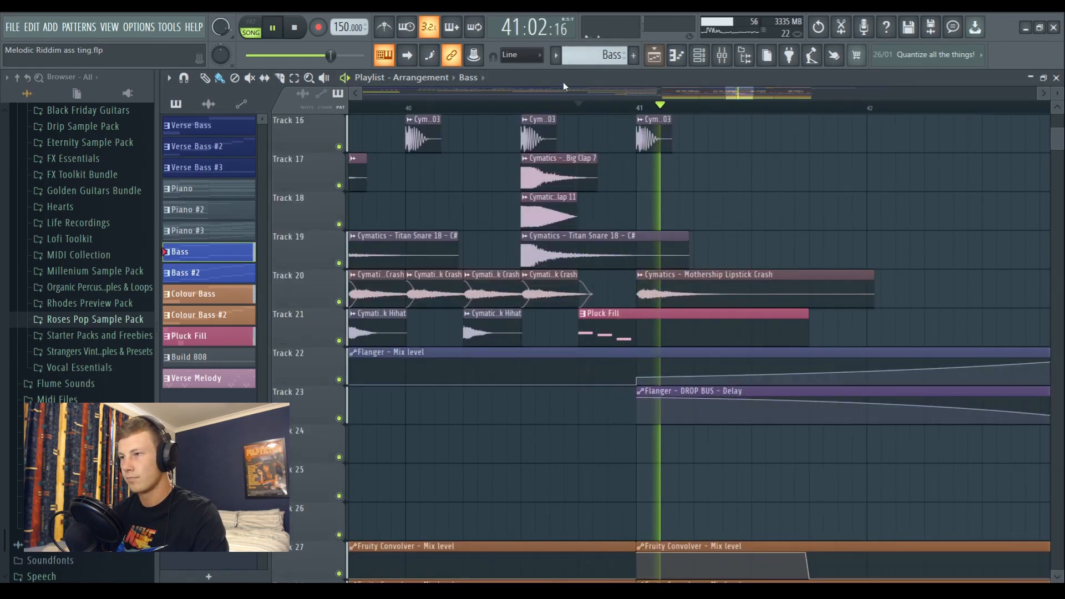
Examine the Pluck Fill pattern's notes and the Serum #20 patch that plays them
{"action": "left_click", "coordinate": [524, 105]}
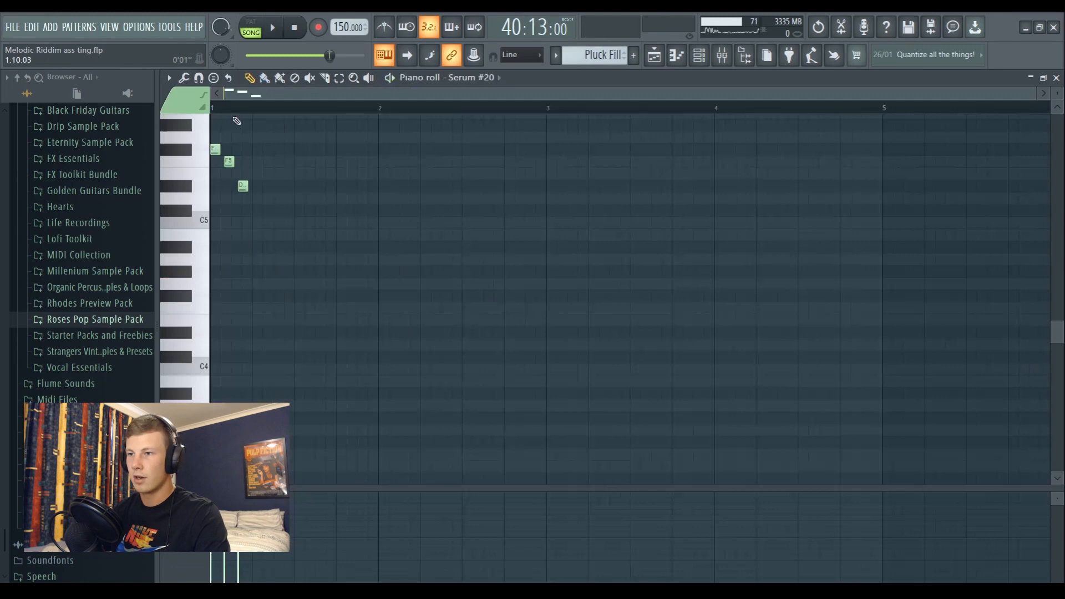
{"action": "scroll", "coordinate": [223, 104], "scroll_direction": "up", "scroll_amount": 3}
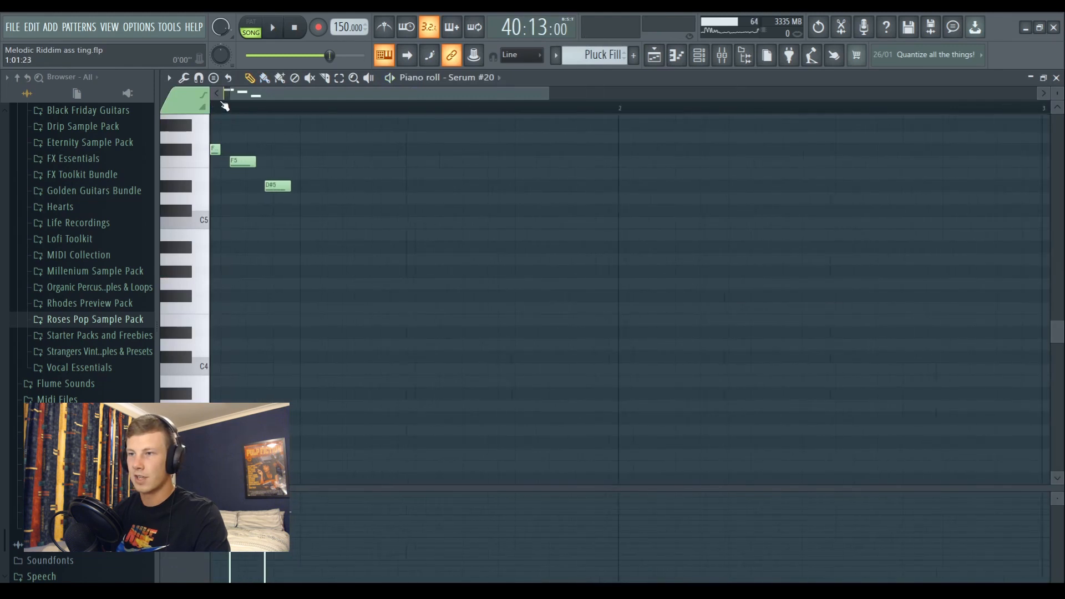
{"action": "scroll", "coordinate": [224, 106], "scroll_direction": "up", "scroll_amount": 3}
{"action": "left_click", "coordinate": [699, 54]}
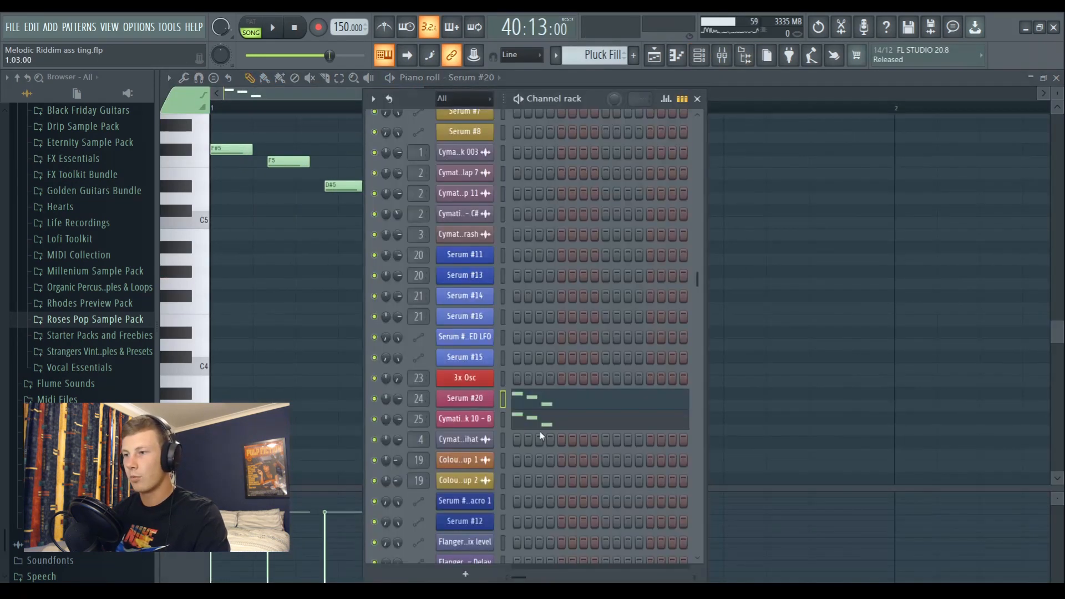
{"action": "left_click", "coordinate": [465, 398]}
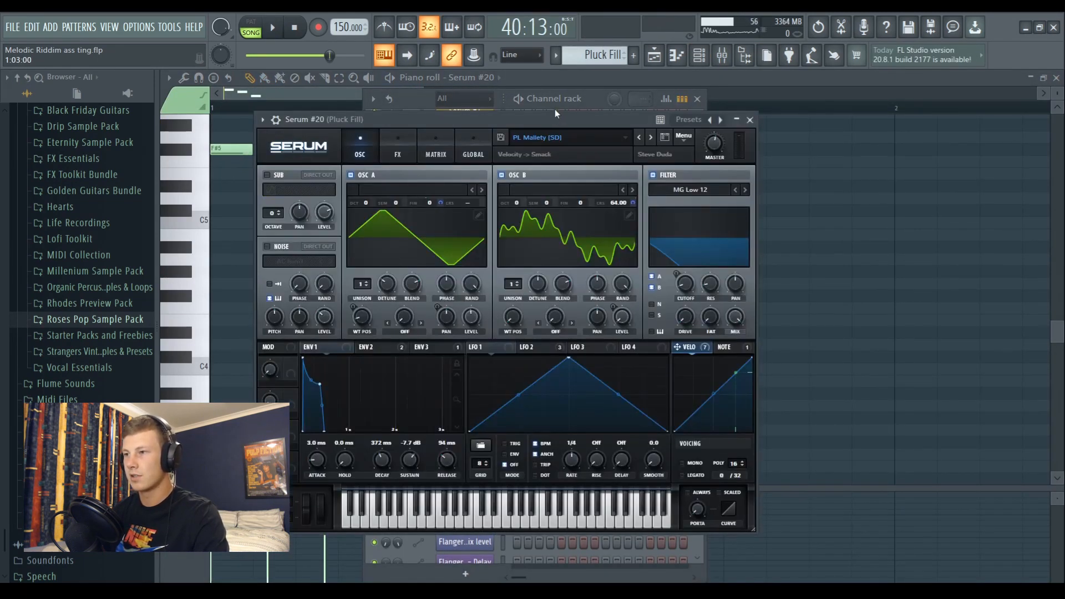
{"action": "left_click_drag", "start_coordinate": [555, 109], "coordinate": [551, 96]}
{"action": "left_click", "coordinate": [746, 98]}
Audition the Pluck Fill with only Serum #20 enabled, and again with only the Cymatics layer channel beneath it enabled
{"action": "key", "text": "space"}
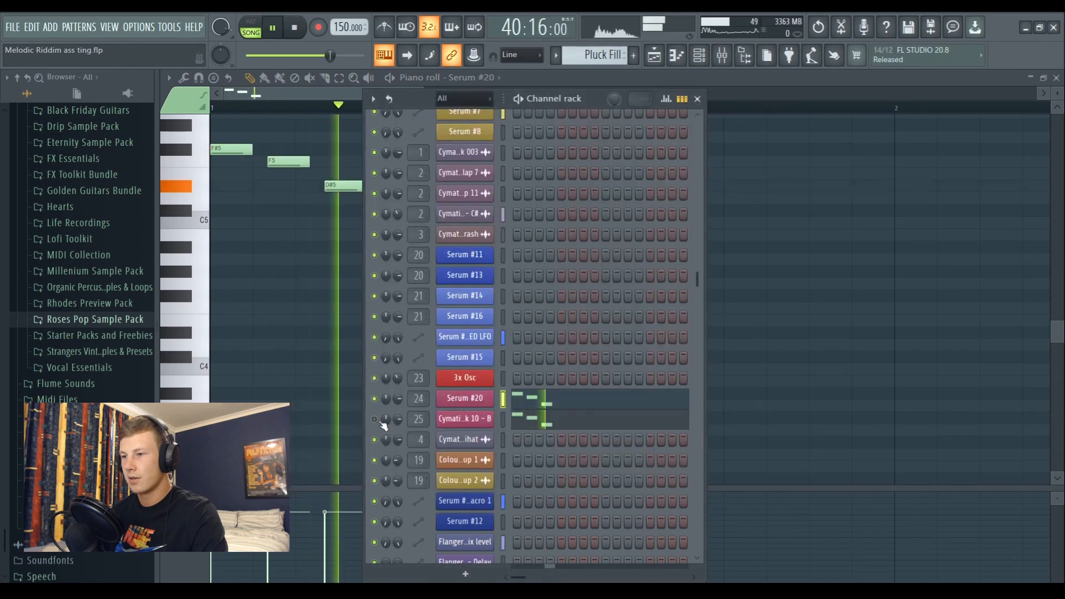
{"action": "key", "text": "space"}
{"action": "left_click", "coordinate": [374, 419]}
{"action": "left_click", "coordinate": [374, 398]}
{"action": "key", "text": "space"}
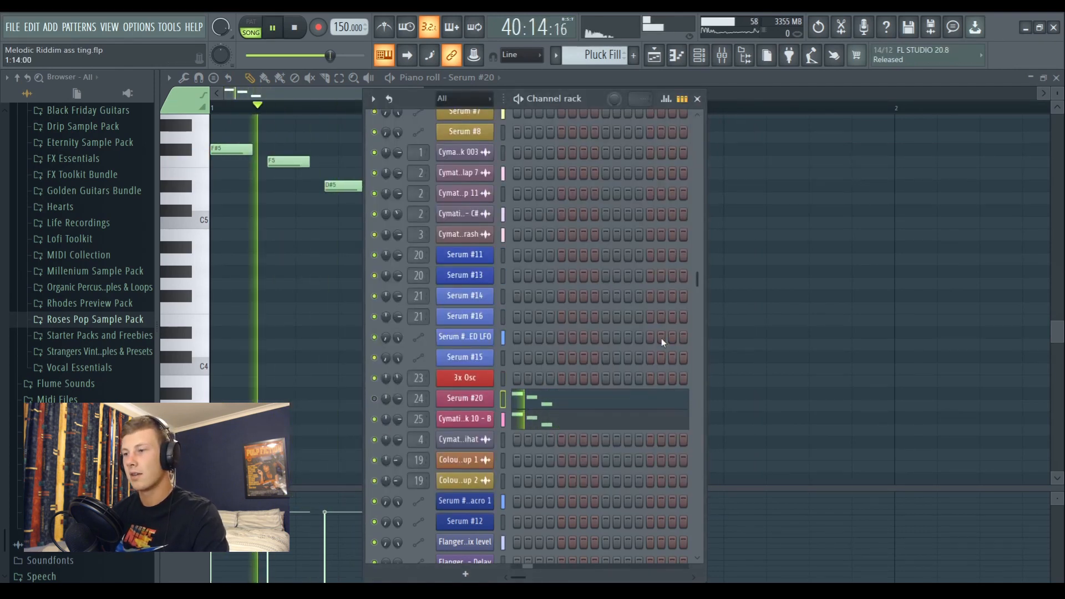
{"action": "key", "text": "space"}
Check the effect chains on the Pluck Fill and Pluck Fill Layer mixer tracks, including the layer's Fruity Stereo Enhancer
{"action": "key", "text": "F9"}
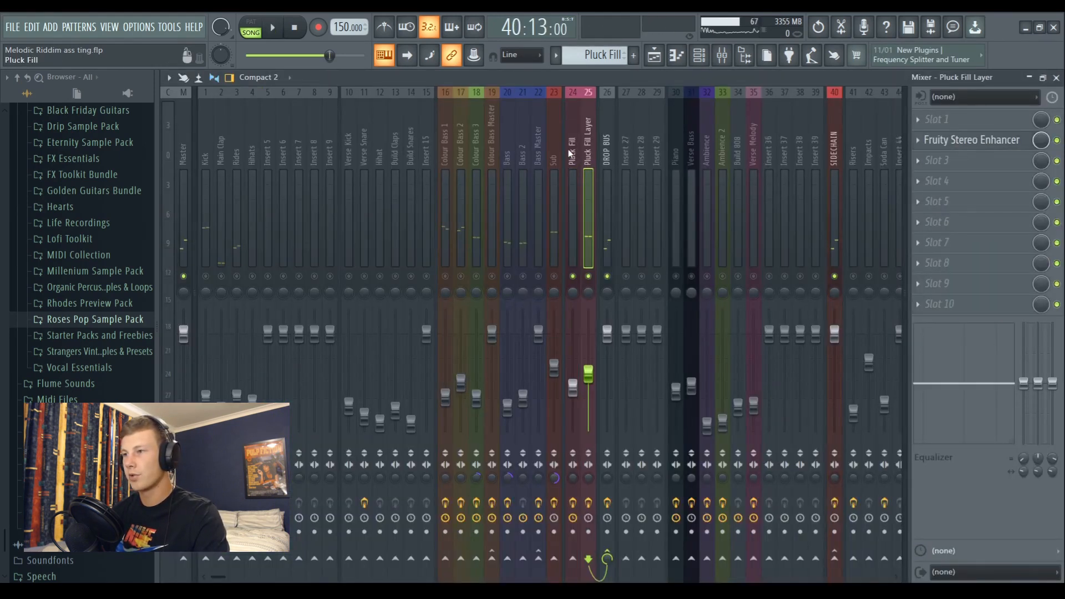
{"action": "left_click", "coordinate": [571, 156]}
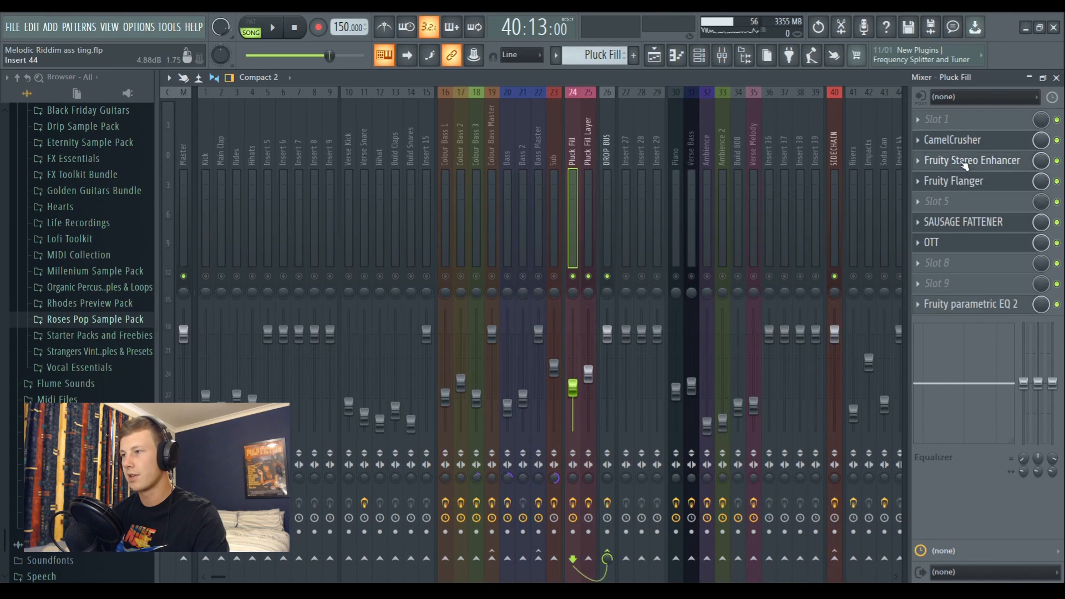
{"action": "left_click", "coordinate": [965, 165]}
{"action": "left_click", "coordinate": [476, 167]}
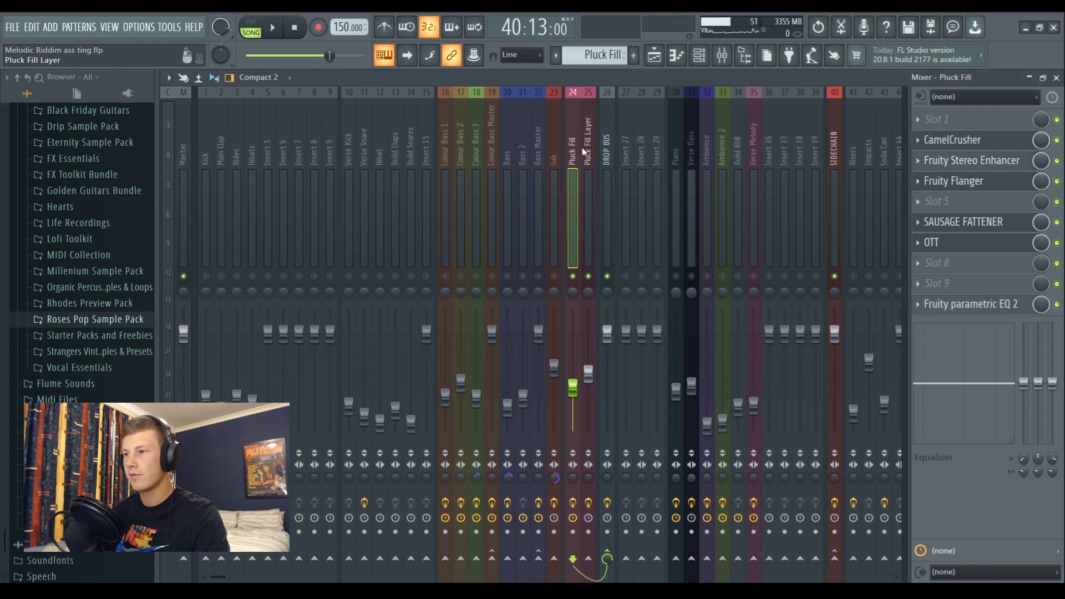
{"action": "left_click", "coordinate": [583, 151]}
{"action": "left_click", "coordinate": [970, 140]}
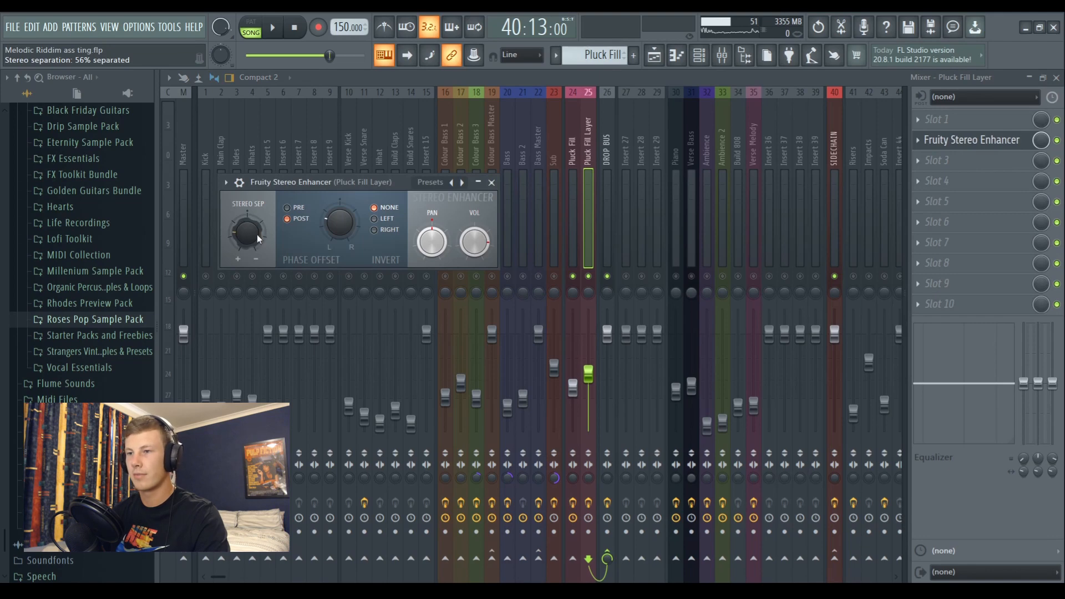
{"action": "left_click", "coordinate": [491, 182]}
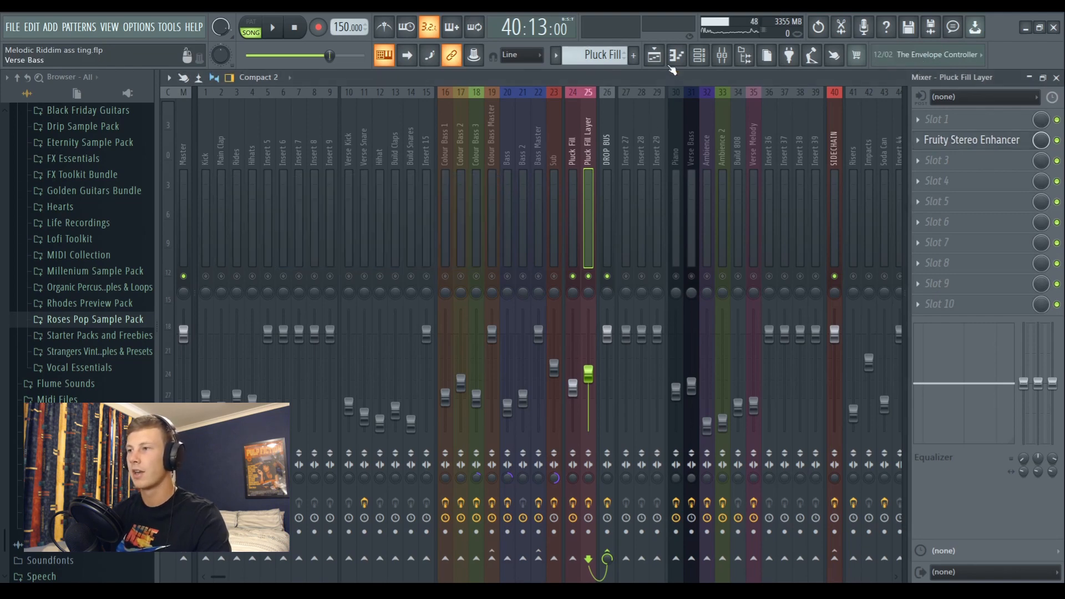
Return to the playlist and place the playhead at 40:11, just before the Pluck Fill clip
{"action": "left_click", "coordinate": [654, 55]}
{"action": "scroll", "coordinate": [552, 108], "scroll_direction": "down", "scroll_amount": 3}
{"action": "left_click", "coordinate": [506, 108]}
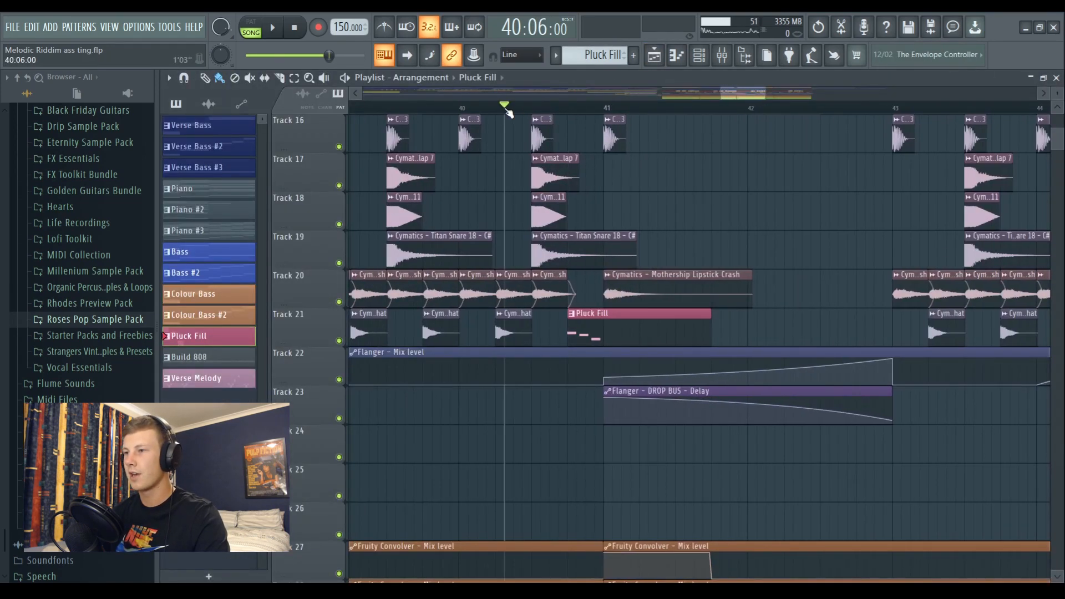
{"action": "left_click", "coordinate": [568, 111]}
{"action": "scroll", "coordinate": [577, 111], "scroll_direction": "down", "scroll_amount": 2}
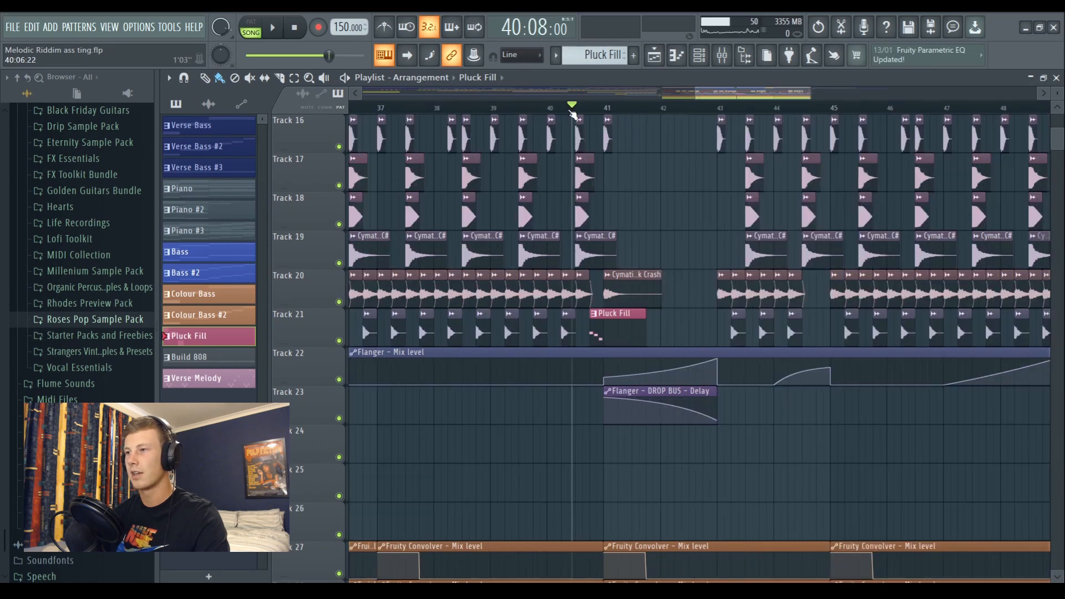
{"action": "left_click", "coordinate": [589, 109]}
{"action": "scroll", "coordinate": [590, 111], "scroll_direction": "up", "scroll_amount": 3}
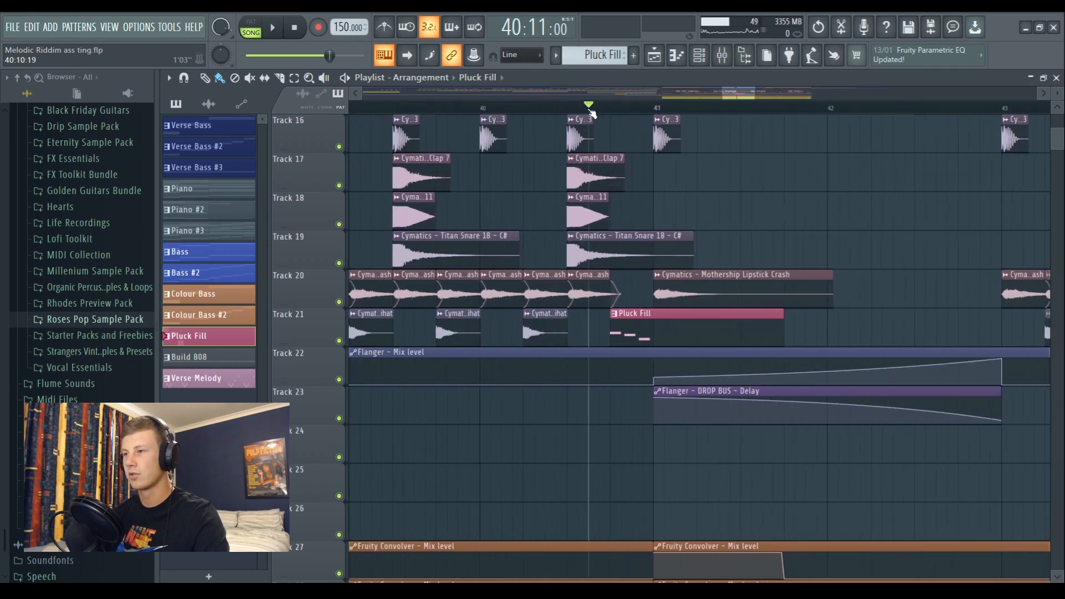
{"action": "scroll", "coordinate": [610, 108], "scroll_direction": "down", "scroll_amount": 3}
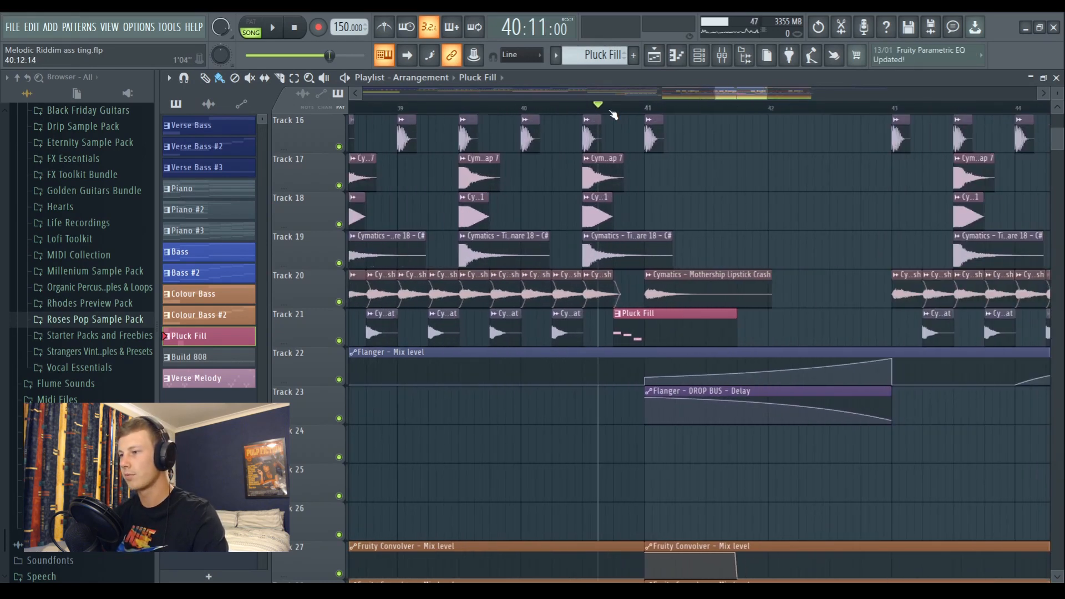
Place the playhead at 41:01 and select the Flanger - DROP BUS - Delay automation clip on Track 23
{"action": "scroll", "coordinate": [697, 99], "scroll_direction": "left", "scroll_amount": 1}
{"action": "left_click", "coordinate": [675, 108]}
{"action": "scroll", "coordinate": [677, 209], "scroll_direction": "up", "scroll_amount": 4}
{"action": "scroll", "coordinate": [677, 209], "scroll_direction": "down", "scroll_amount": 5}
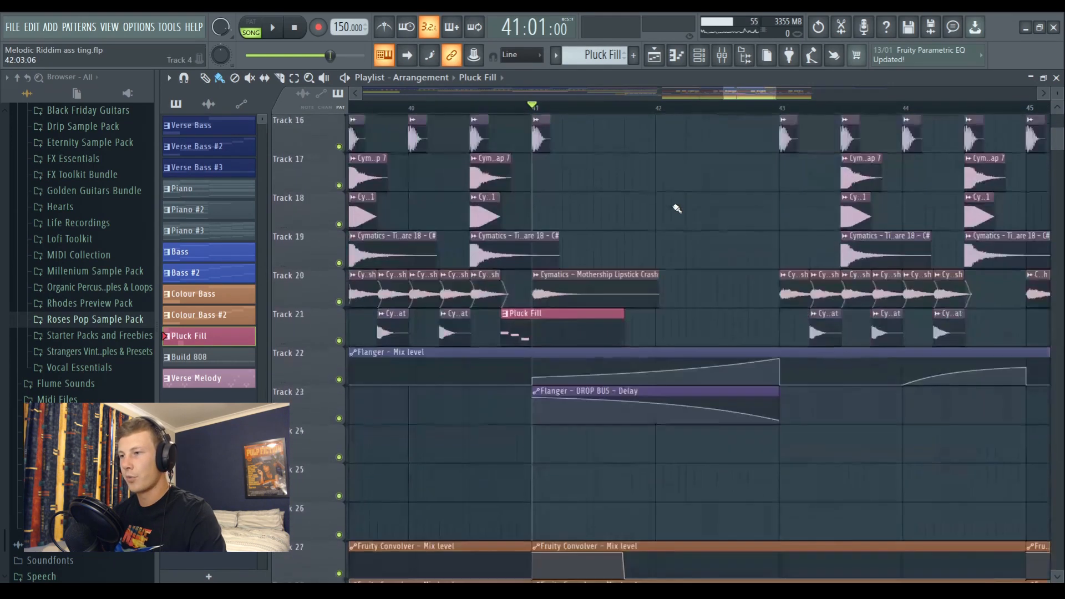
{"action": "left_click", "coordinate": [554, 274]}
{"action": "scroll", "coordinate": [586, 111], "scroll_direction": "up", "scroll_amount": 2}
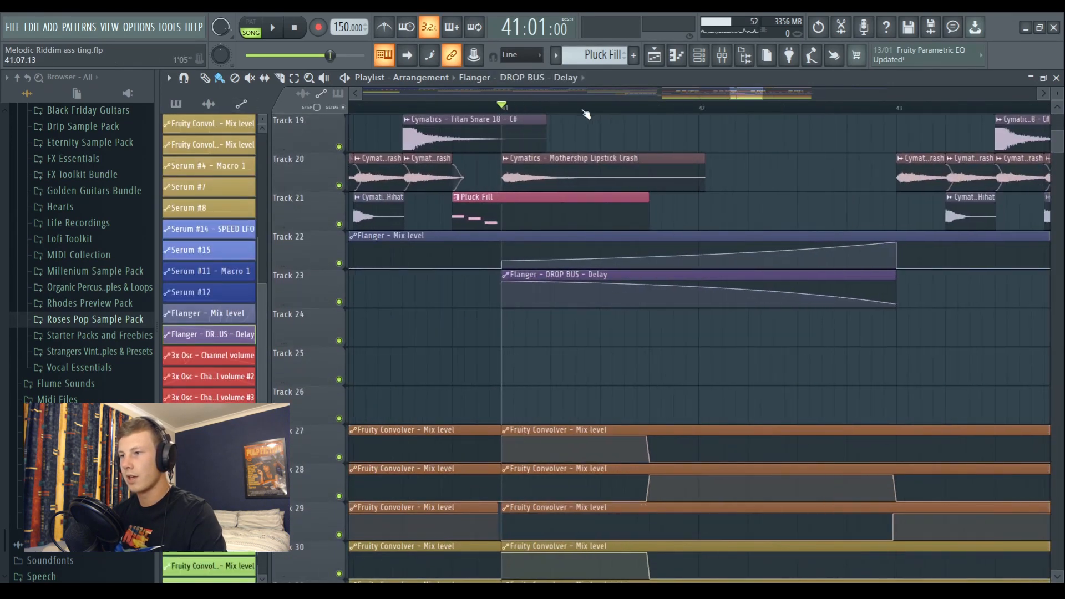
Inspect the Fruity Flanger on the DROP BUS mixer track
{"action": "left_click", "coordinate": [721, 55]}
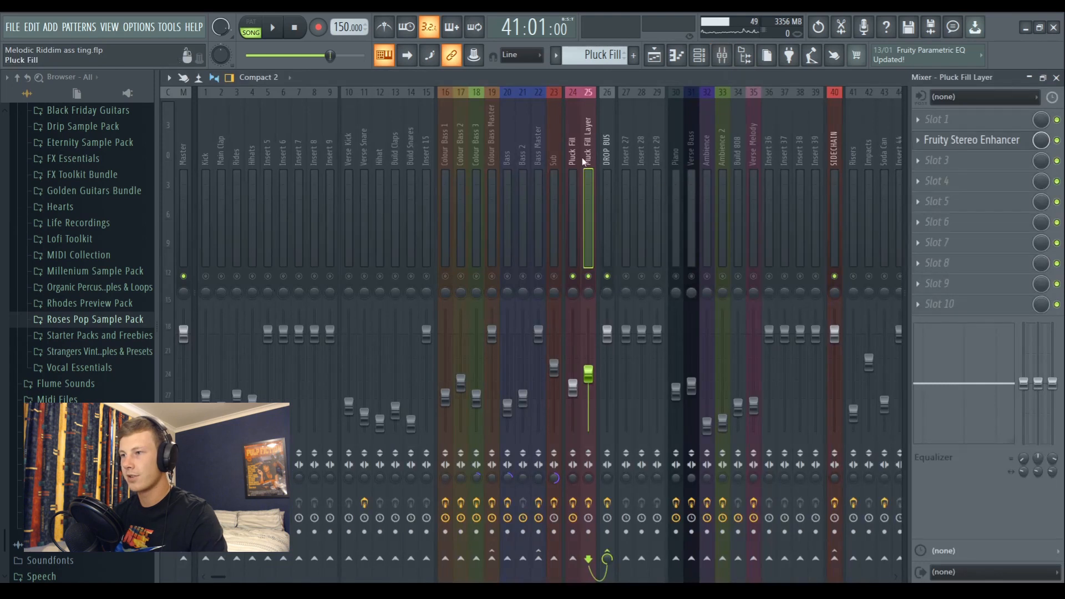
{"action": "left_click", "coordinate": [605, 149]}
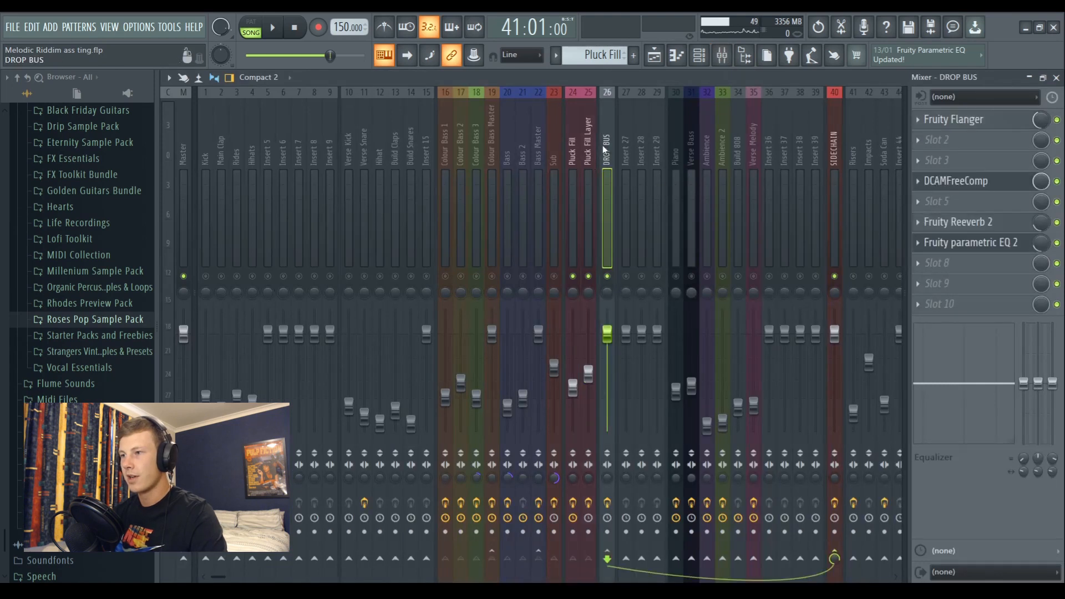
{"action": "left_click", "coordinate": [970, 123]}
{"action": "left_click_drag", "start_coordinate": [557, 131], "coordinate": [528, 111]}
{"action": "left_click", "coordinate": [733, 107]}
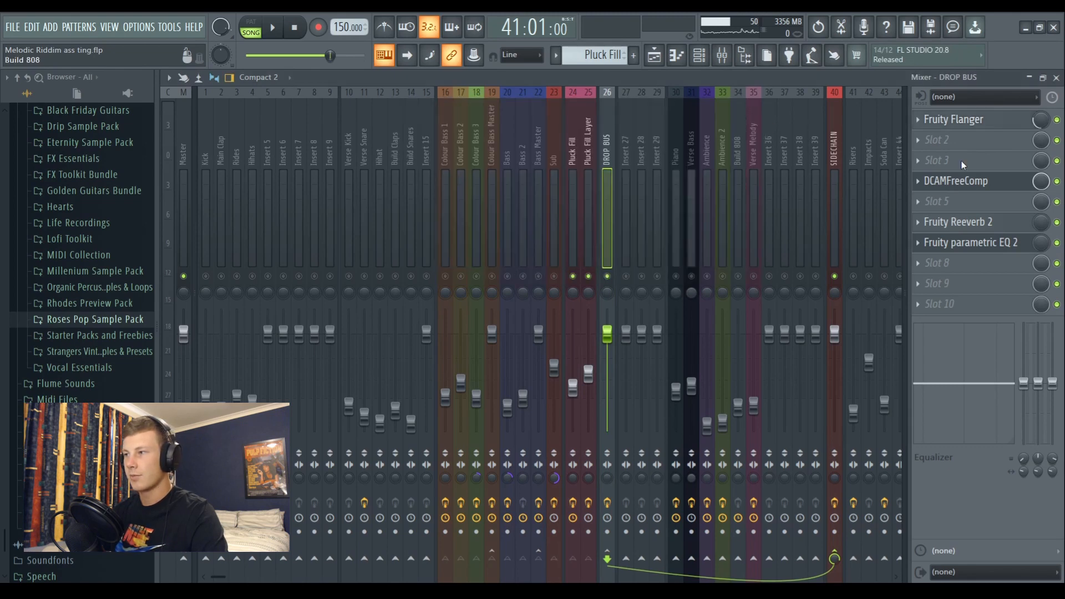
Return to the playlist, place the playhead at 44:01 and examine the bass automation clips around bar 43
{"action": "left_click", "coordinate": [655, 57]}
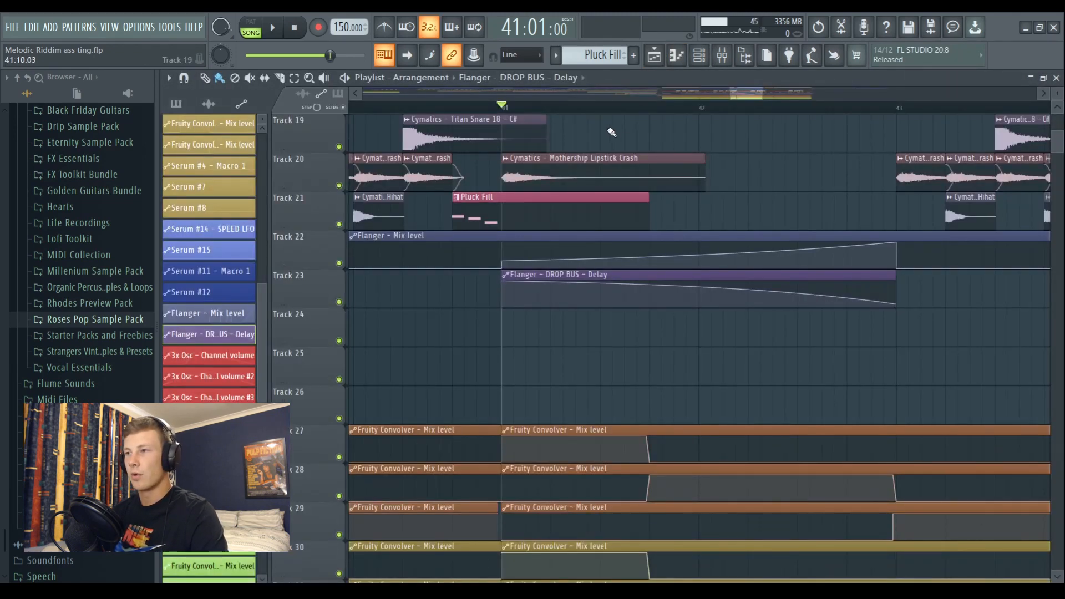
{"action": "scroll", "coordinate": [729, 221], "scroll_direction": "down", "scroll_amount": 5}
{"action": "scroll", "coordinate": [783, 219], "scroll_direction": "up", "scroll_amount": 5}
{"action": "scroll", "coordinate": [783, 219], "scroll_direction": "up", "scroll_amount": 3}
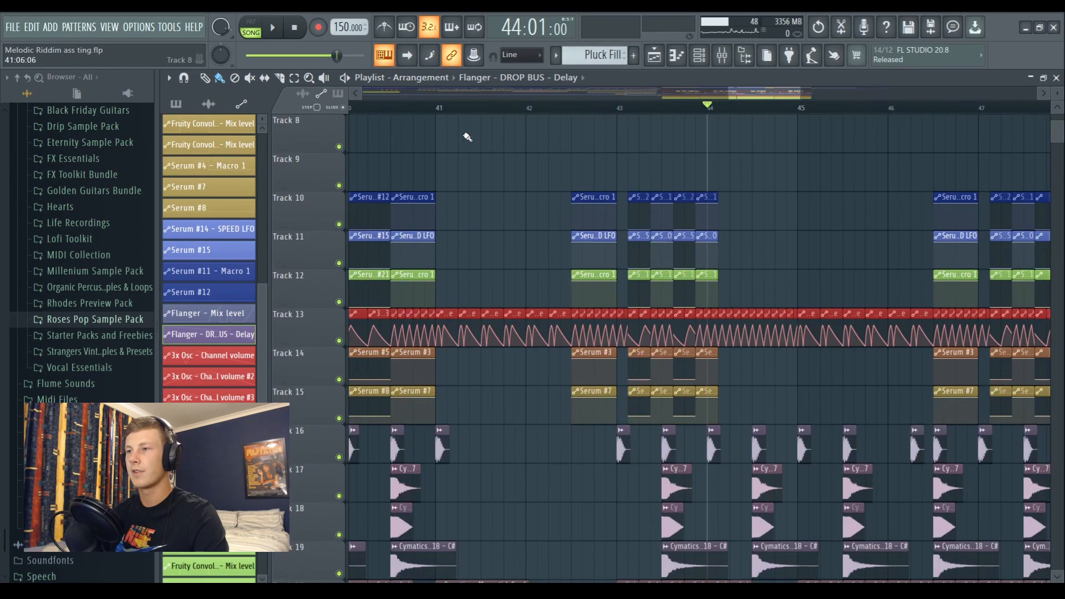
{"action": "scroll", "coordinate": [656, 117], "scroll_direction": "up", "scroll_amount": 3}
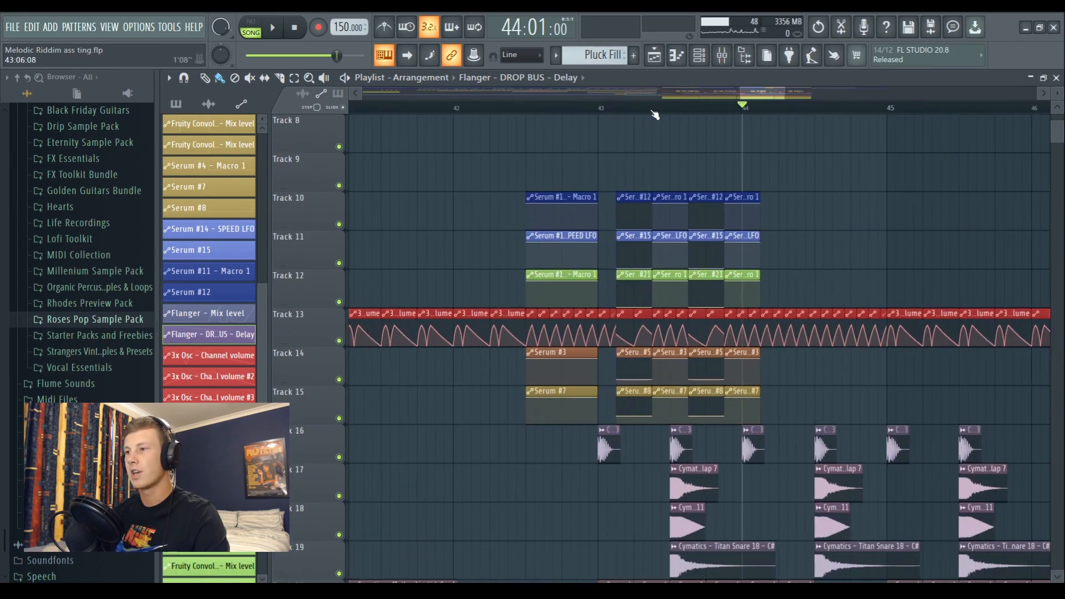
Look over the drop's automation and drum arrangement from bar 33 to bar 49
{"action": "scroll", "coordinate": [621, 116], "scroll_direction": "down", "scroll_amount": 4}
{"action": "scroll", "coordinate": [621, 117], "scroll_direction": "up", "scroll_amount": 5}
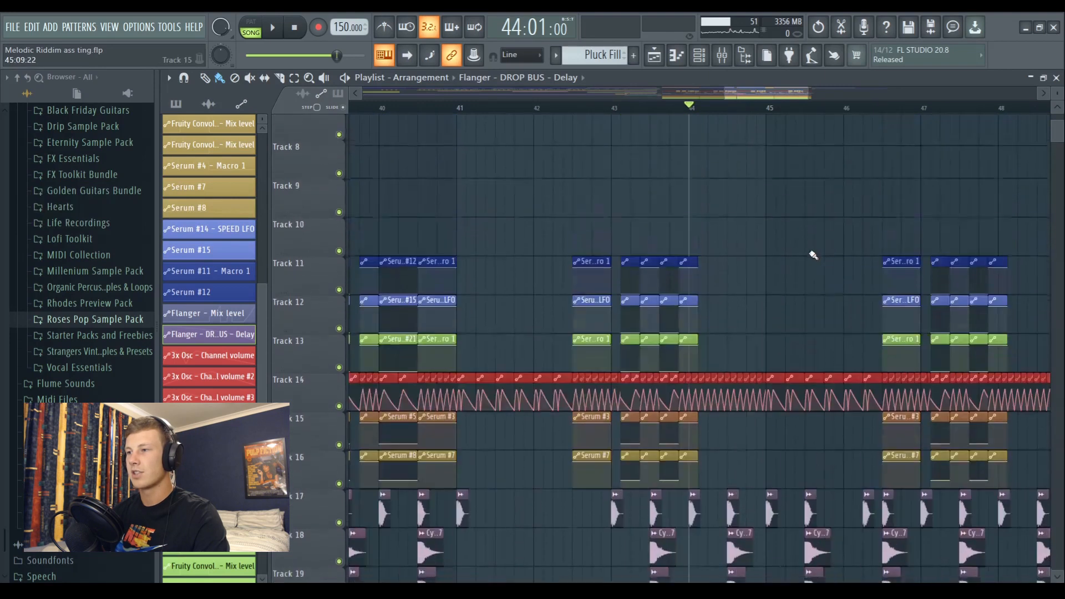
{"action": "scroll", "coordinate": [574, 113], "scroll_direction": "down", "scroll_amount": 3}
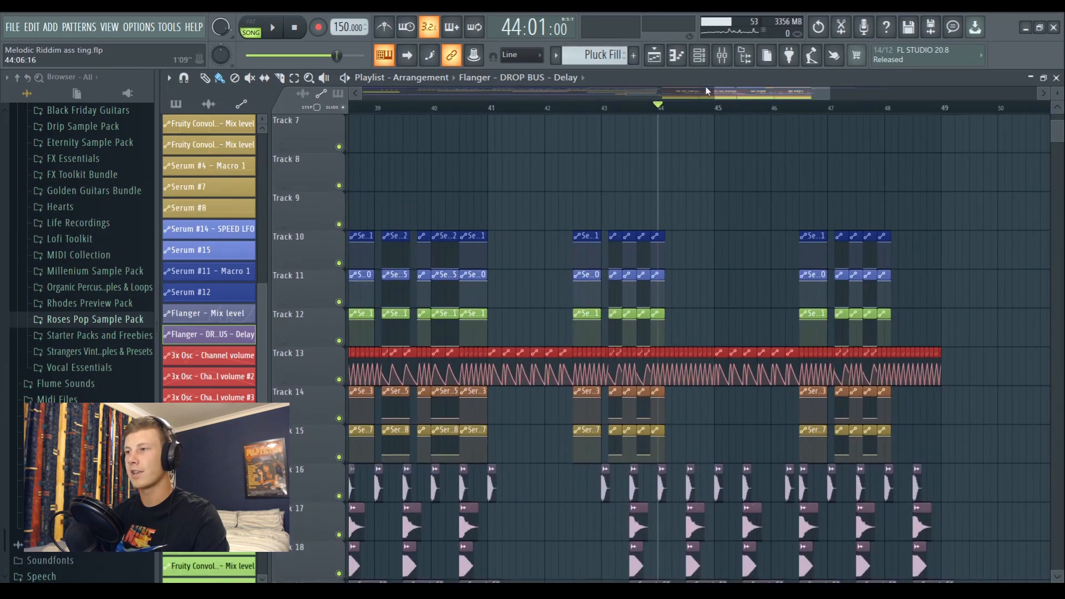
{"action": "scroll", "coordinate": [706, 89], "scroll_direction": "down", "scroll_amount": 3}
{"action": "scroll", "coordinate": [769, 103], "scroll_direction": "down", "scroll_amount": 3}
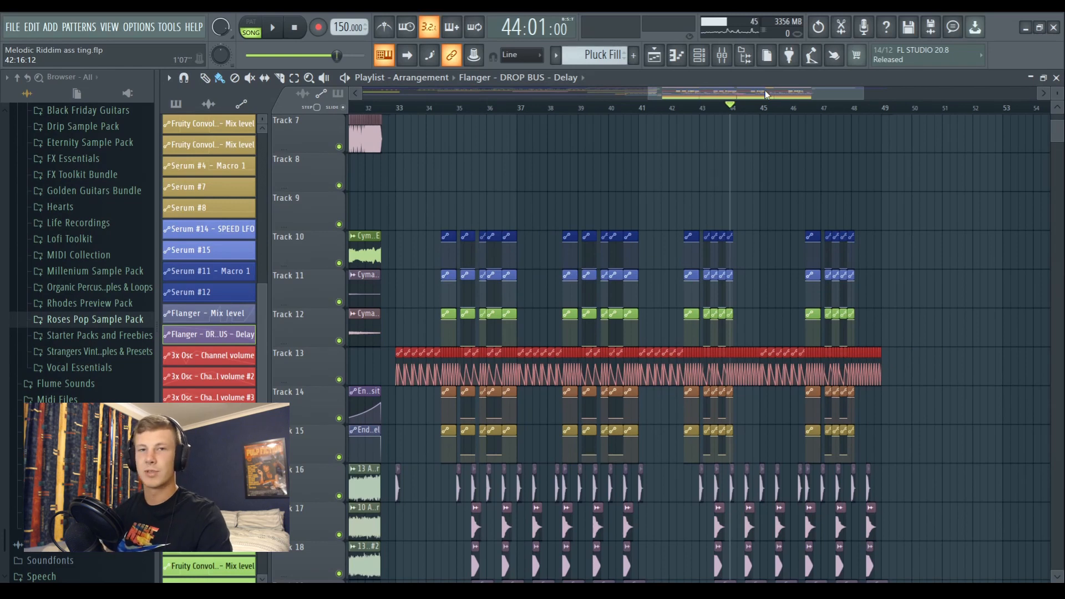
{"action": "scroll", "coordinate": [448, 114], "scroll_direction": "up", "scroll_amount": 2}
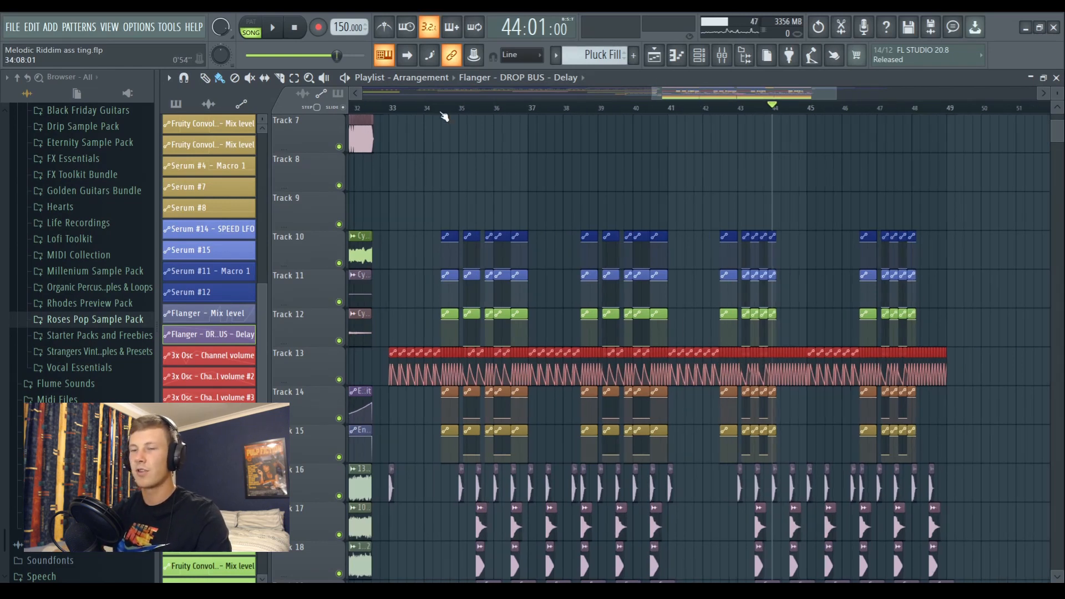
{"action": "scroll", "coordinate": [444, 116], "scroll_direction": "up", "scroll_amount": 2}
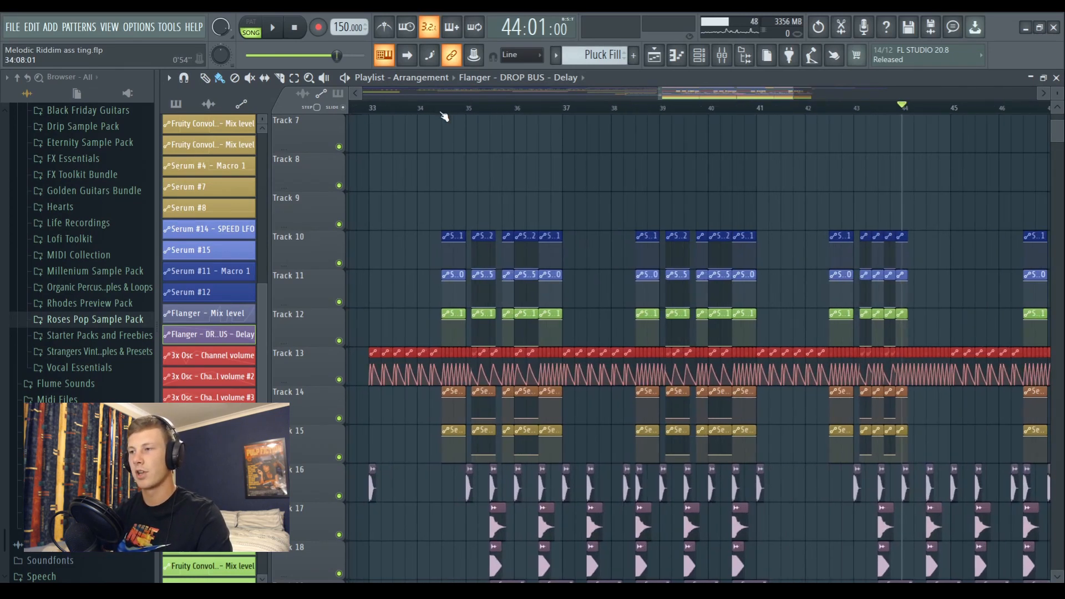
{"action": "left_click_drag", "start_coordinate": [697, 93], "coordinate": [755, 99]}
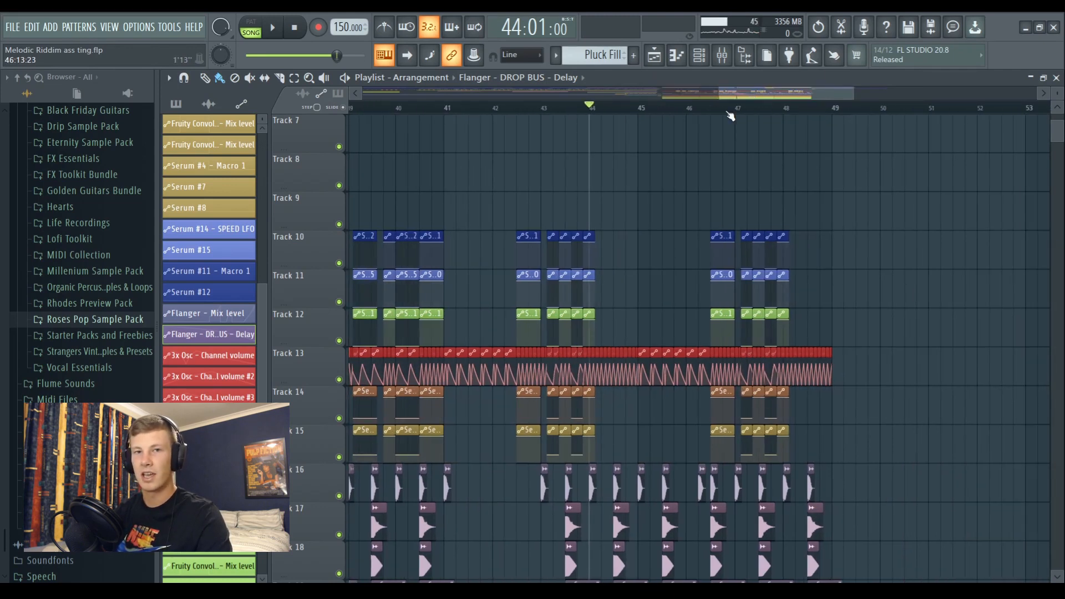
{"action": "scroll", "coordinate": [730, 115], "scroll_direction": "down", "scroll_amount": 1}
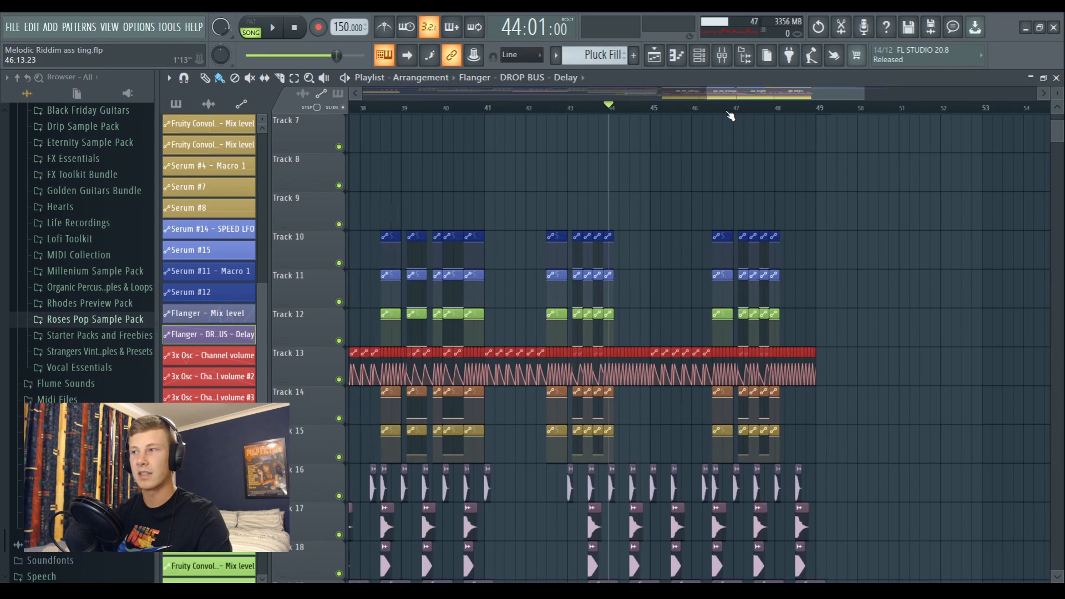
Solo Track 1 and unmute Track 3 to isolate the two Colour Bass pitch up clips at bar 44
{"action": "left_click_drag", "start_coordinate": [765, 99], "coordinate": [781, 99]}
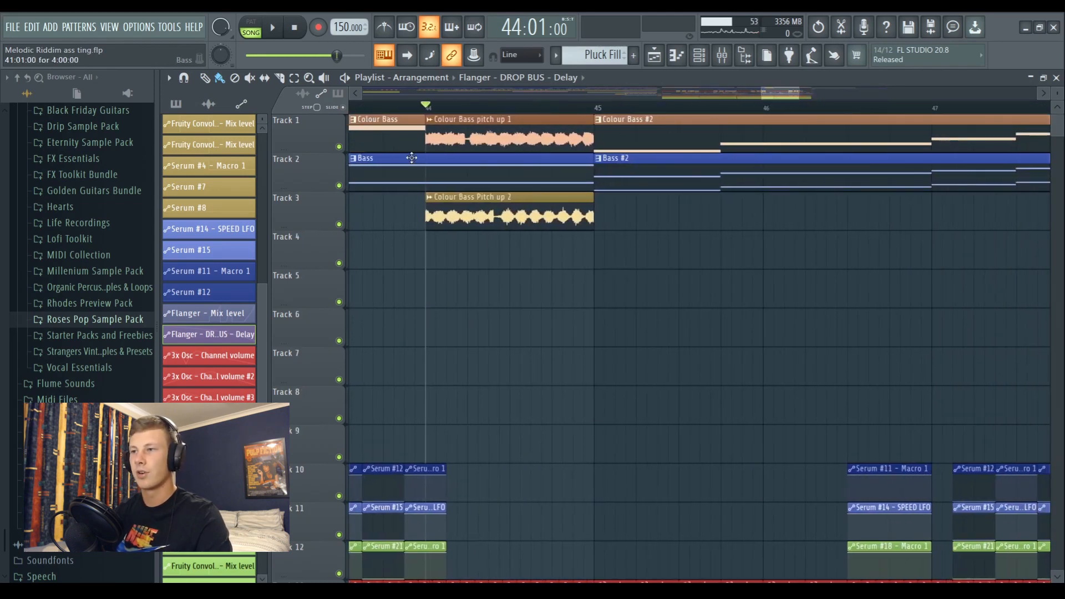
{"action": "double_click", "coordinate": [340, 147]}
{"action": "right_click", "coordinate": [339, 147]}
{"action": "left_click", "coordinate": [339, 226]}
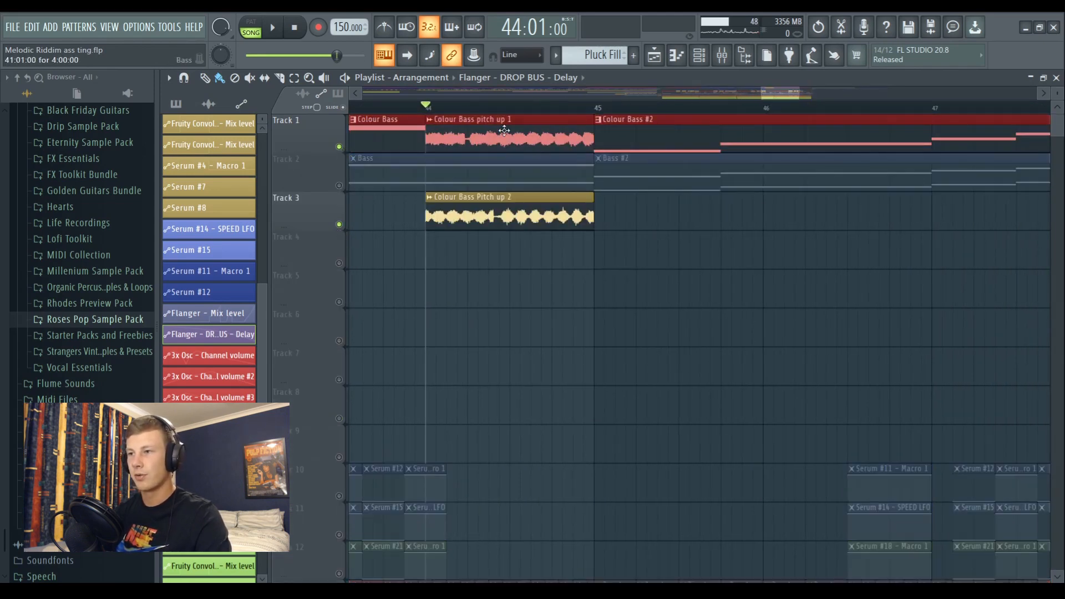
Play the soloed Colour Bass pitch up clips from bar 44 and stop playback
{"action": "left_click", "coordinate": [532, 264]}
{"action": "right_click", "coordinate": [576, 259]}
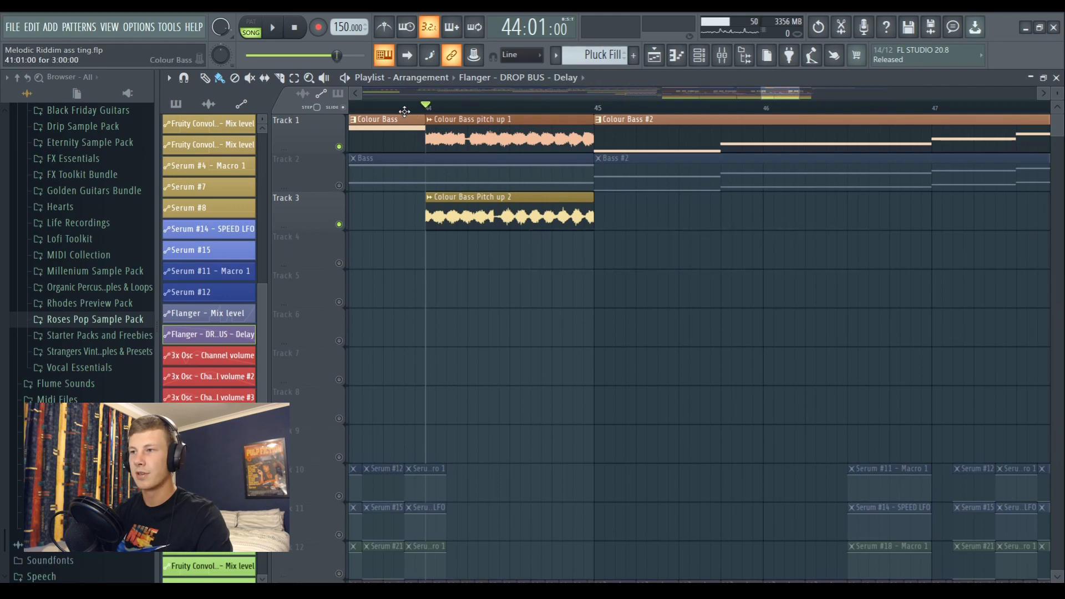
{"action": "key", "text": "space"}
{"action": "left_click", "coordinate": [439, 110]}
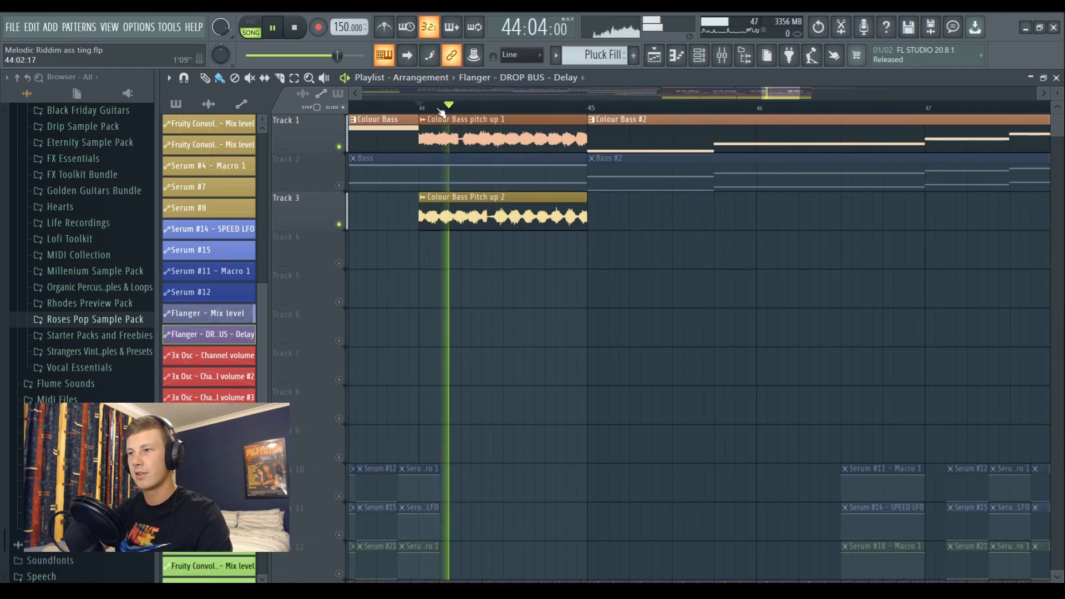
{"action": "key", "text": "space"}
Open the first Fruity Convolver on the Colour Bass 1 mixer track and sweep its impulse stretch between about 59% and 158%
{"action": "key", "text": "F9"}
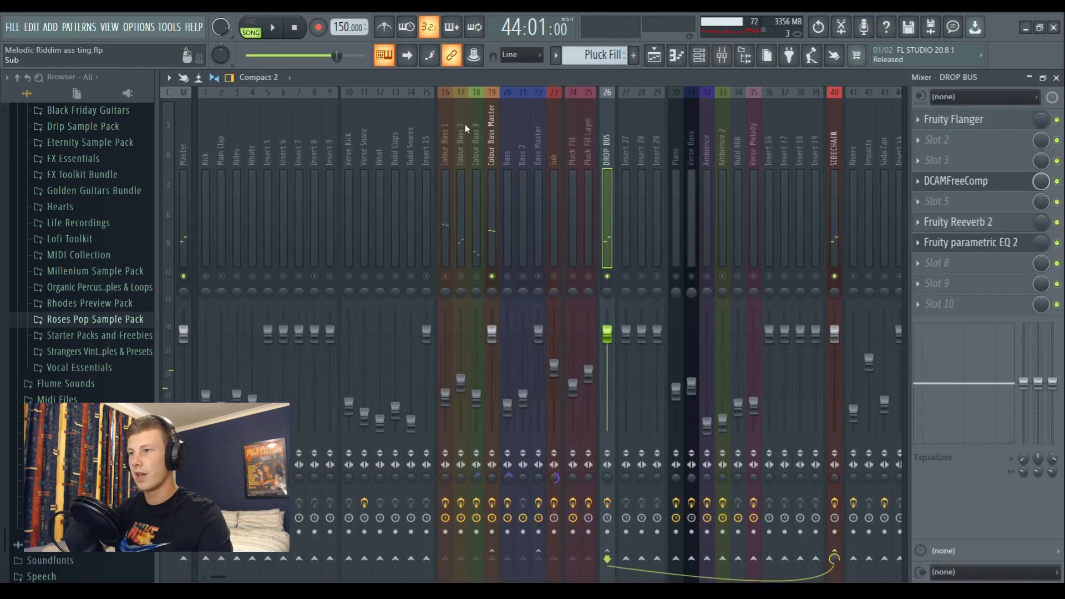
{"action": "left_click", "coordinate": [446, 127]}
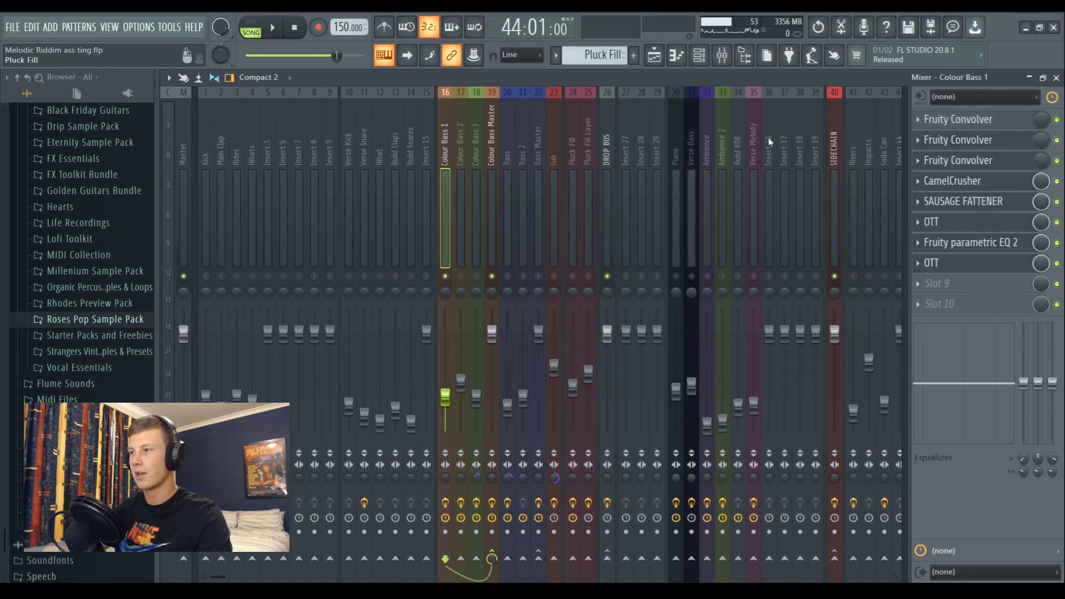
{"action": "left_click", "coordinate": [958, 120]}
{"action": "left_click_drag", "start_coordinate": [587, 112], "coordinate": [592, 90]}
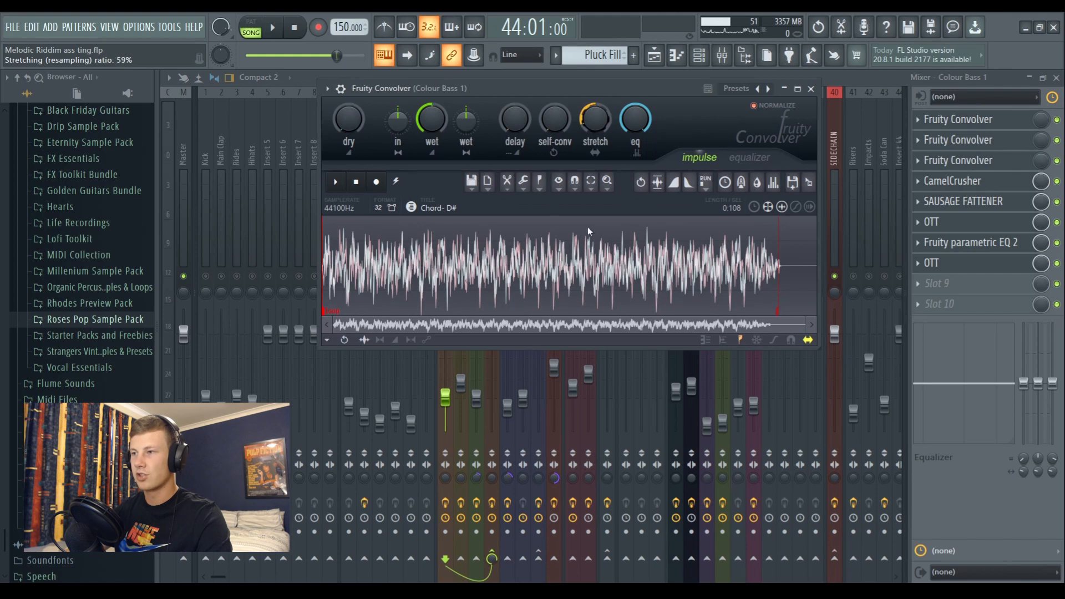
{"action": "left_click_drag", "start_coordinate": [588, 228], "coordinate": [607, 116]}
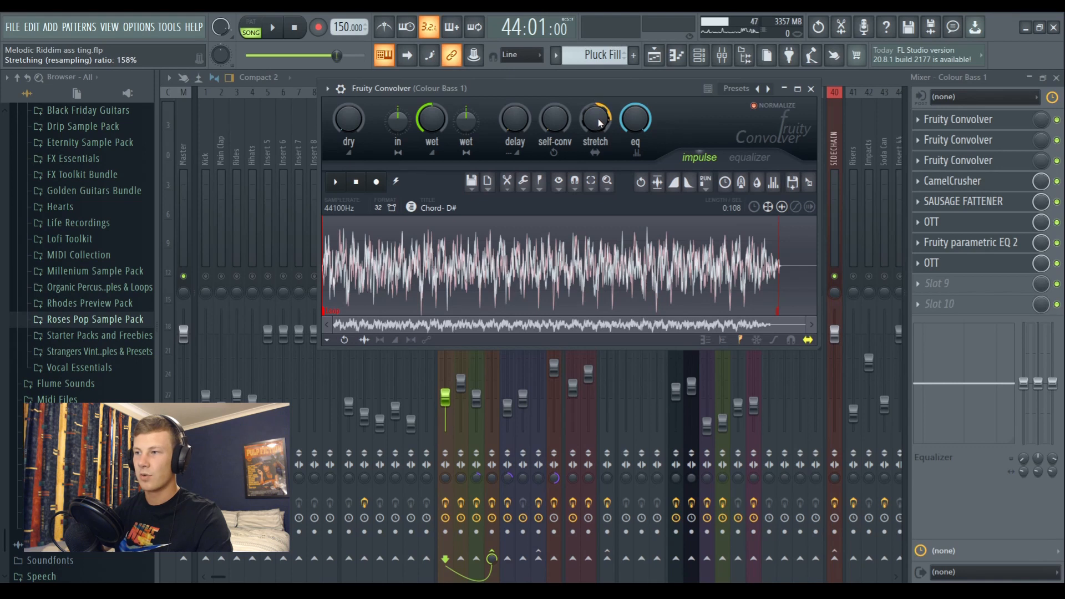
{"action": "left_click_drag", "start_coordinate": [591, 119], "coordinate": [609, 66]}
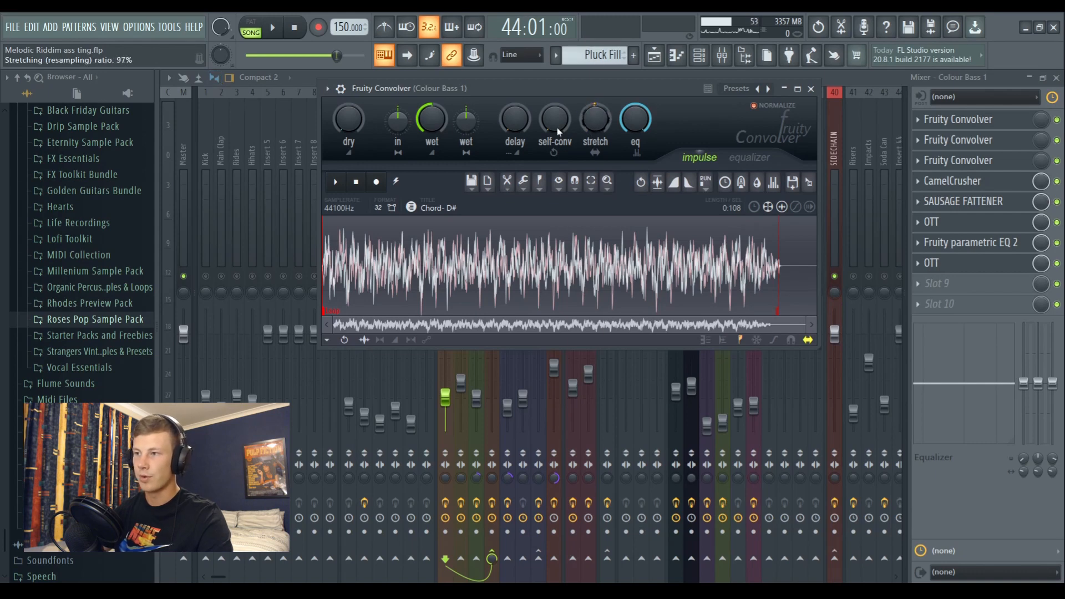
{"action": "left_click_drag", "start_coordinate": [595, 118], "coordinate": [526, 366]}
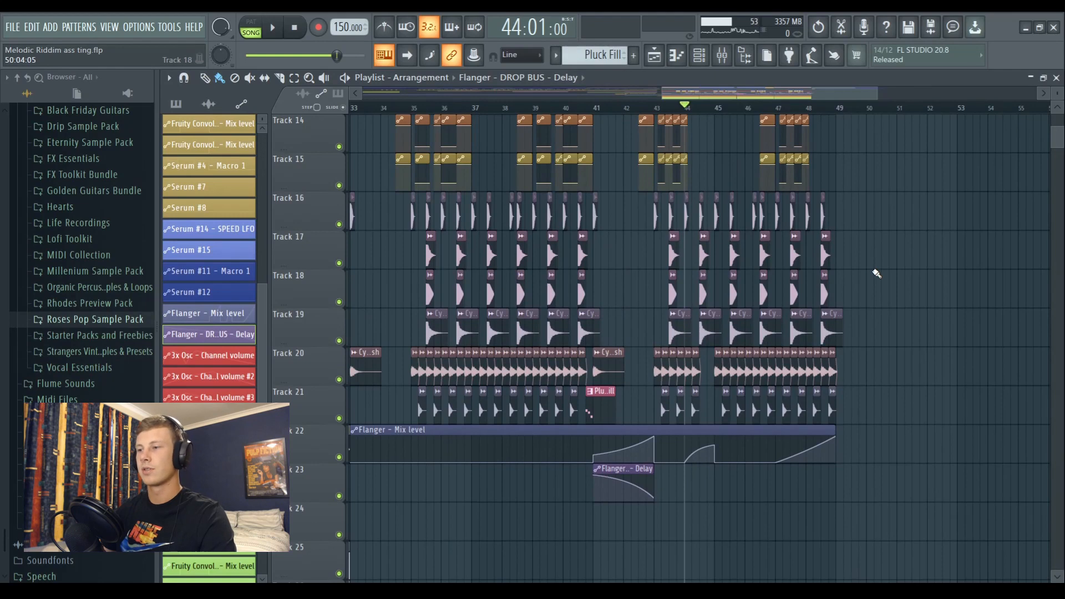
Look over the playlist arrangement during playback, from the piano verse and build to the drop's bass, automation and drum tracks
{"action": "scroll", "coordinate": [876, 273], "scroll_direction": "up", "scroll_amount": 6}
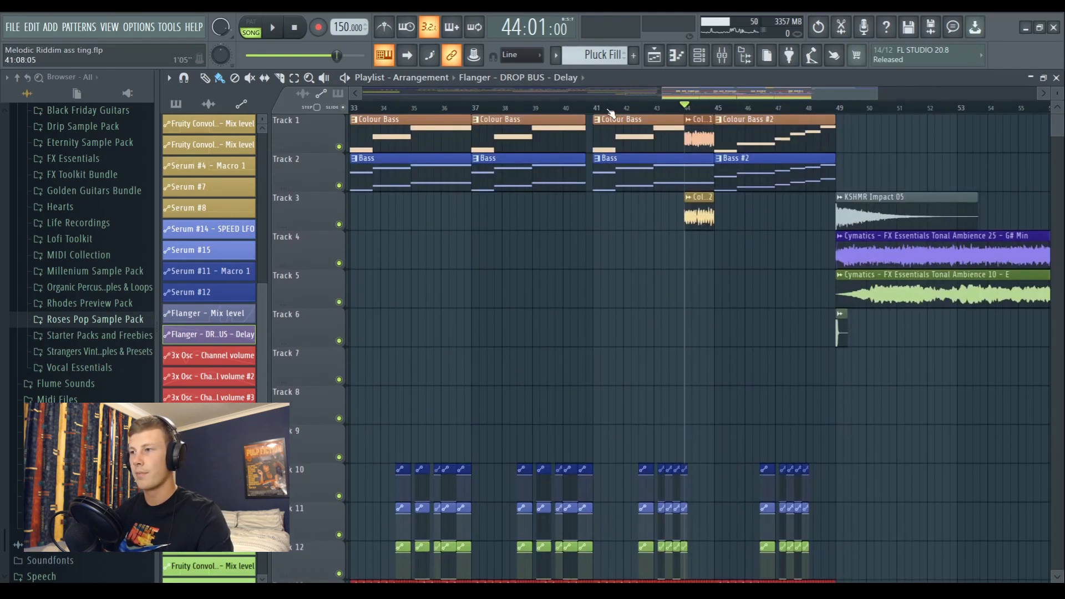
{"action": "scroll", "coordinate": [610, 111], "scroll_direction": "down", "scroll_amount": 2}
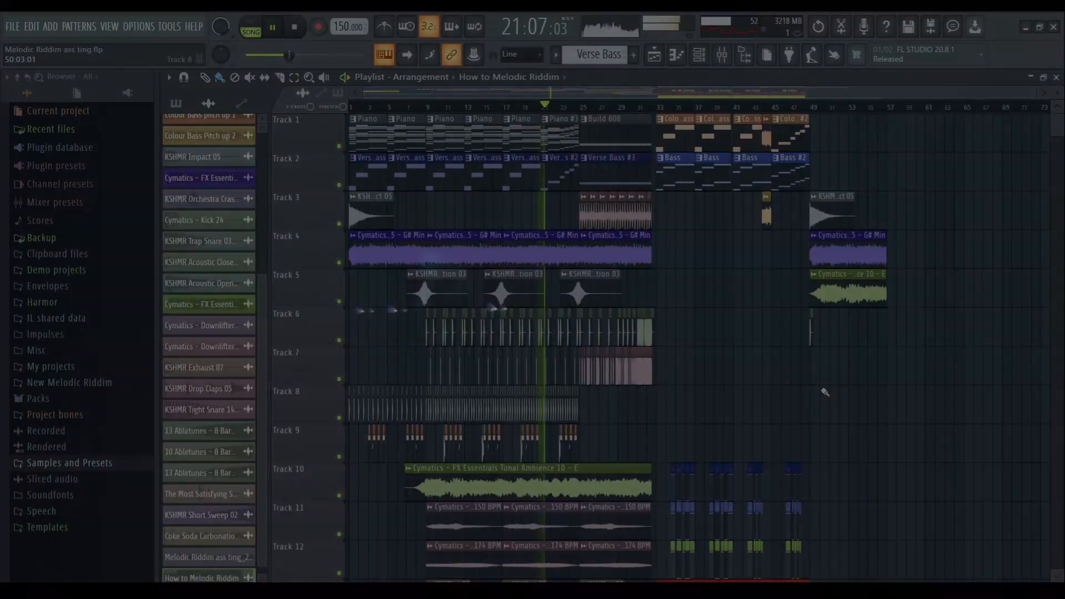
{"action": "scroll", "coordinate": [826, 393], "scroll_direction": "down", "scroll_amount": 1}
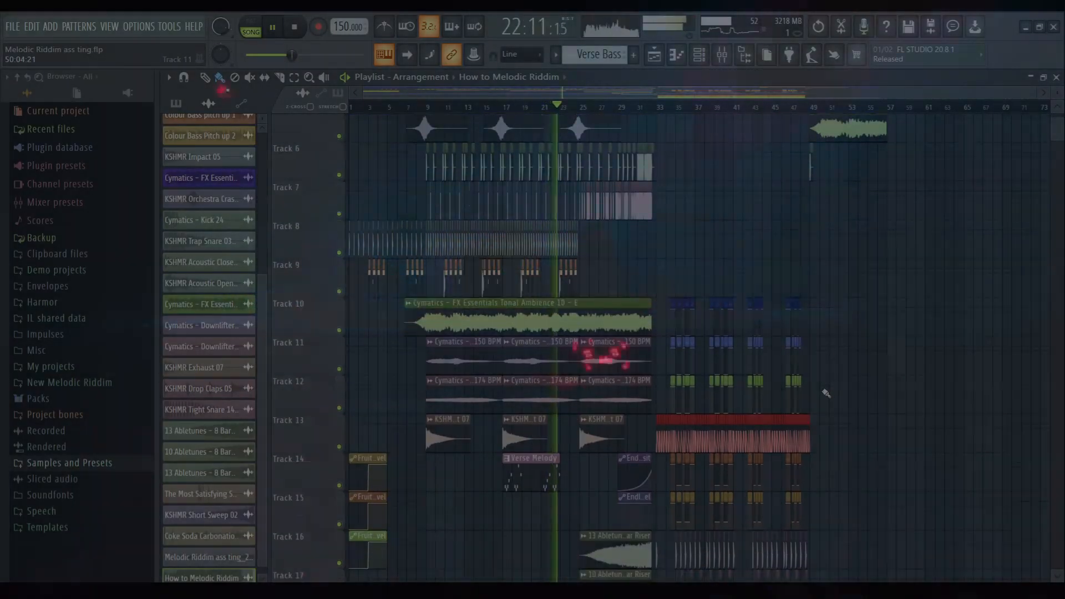
{"action": "scroll", "coordinate": [826, 394], "scroll_direction": "down", "scroll_amount": 1}
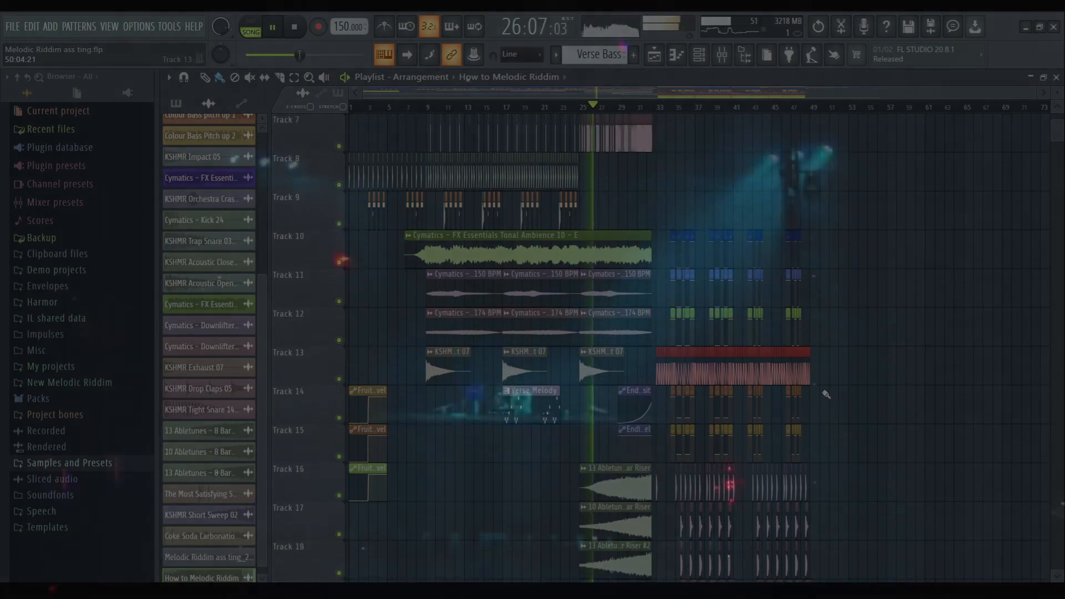
{"action": "scroll", "coordinate": [827, 394], "scroll_direction": "up", "scroll_amount": 1}
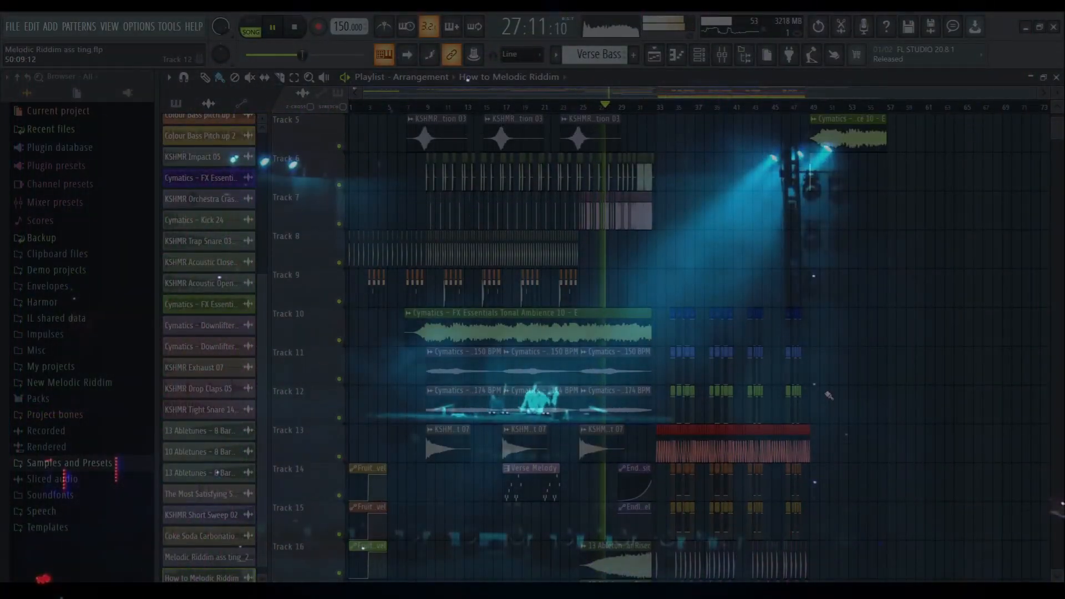
{"action": "scroll", "coordinate": [829, 395], "scroll_direction": "up", "scroll_amount": 2}
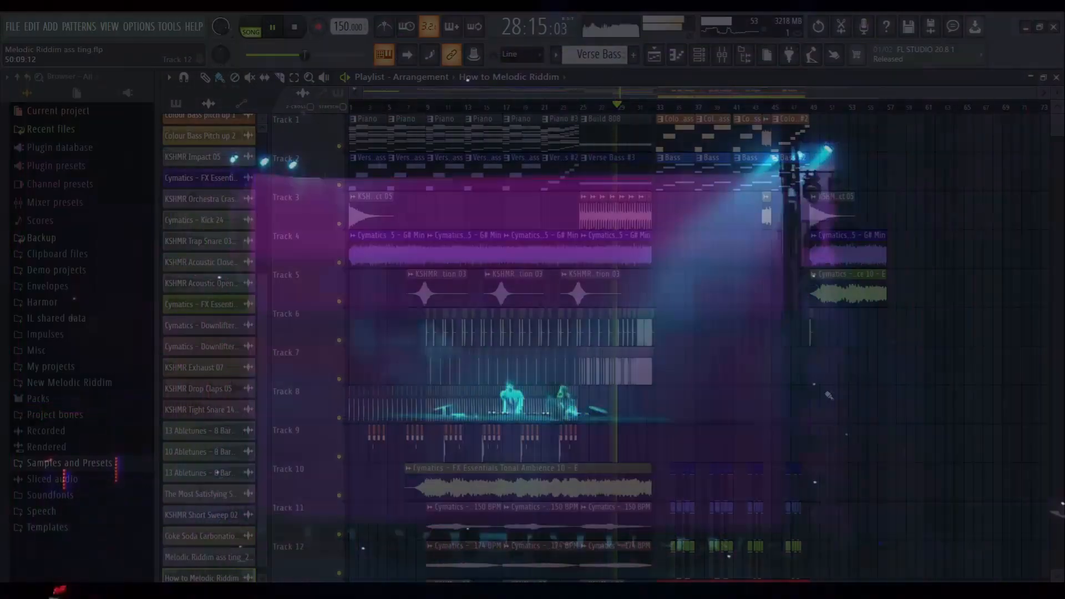